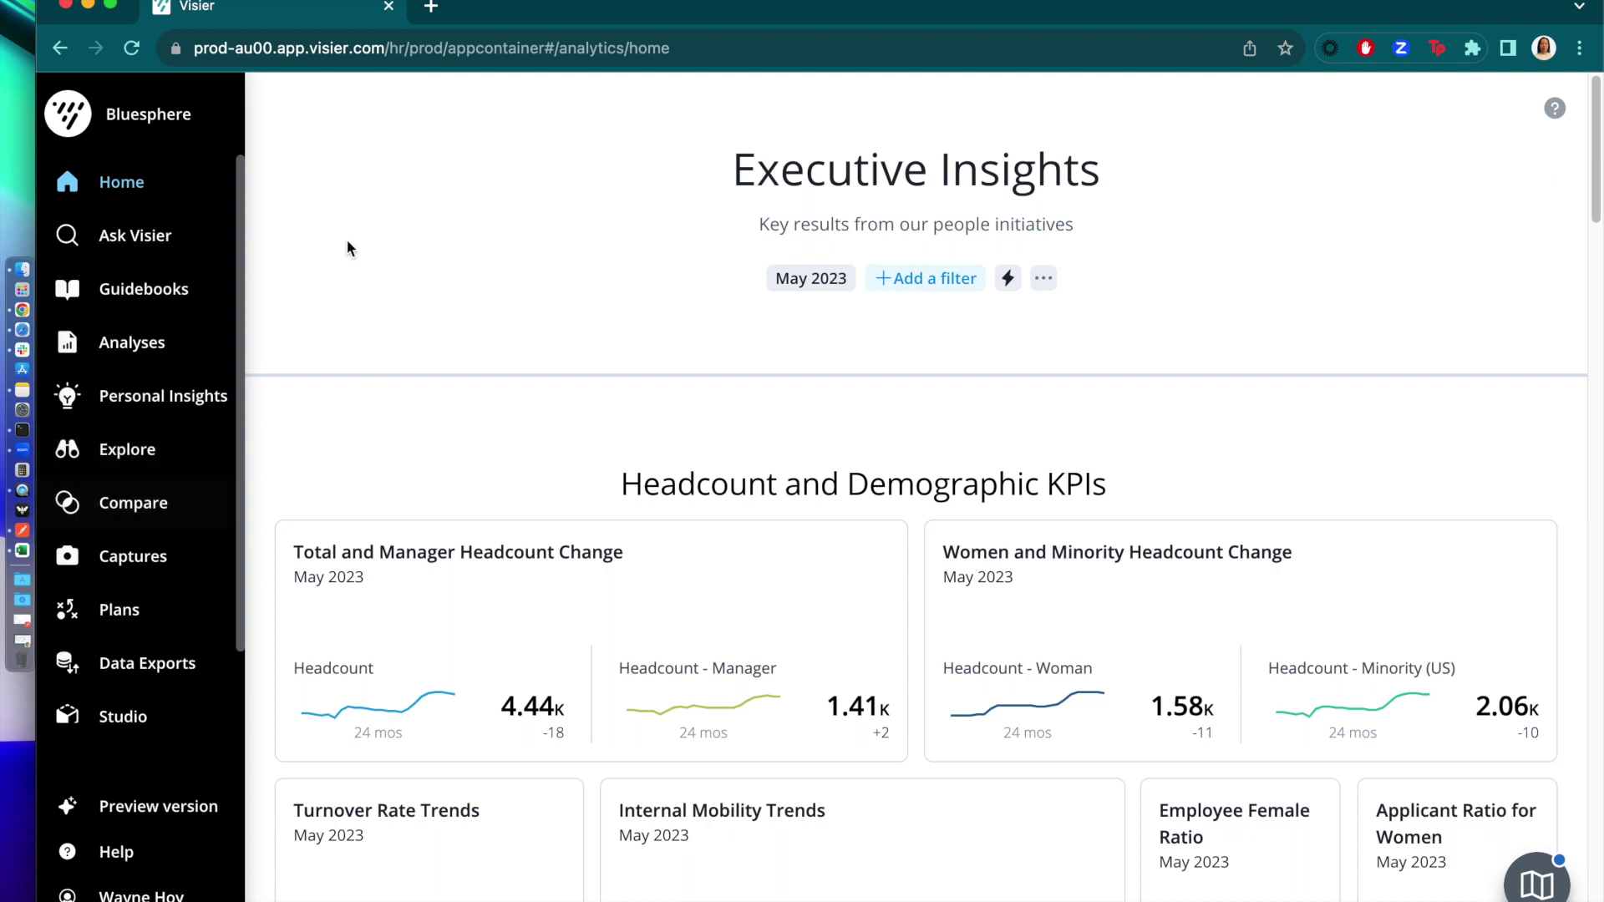
- Open the Key People Insights topic in the Essentials guidebook
left_click(153, 285)
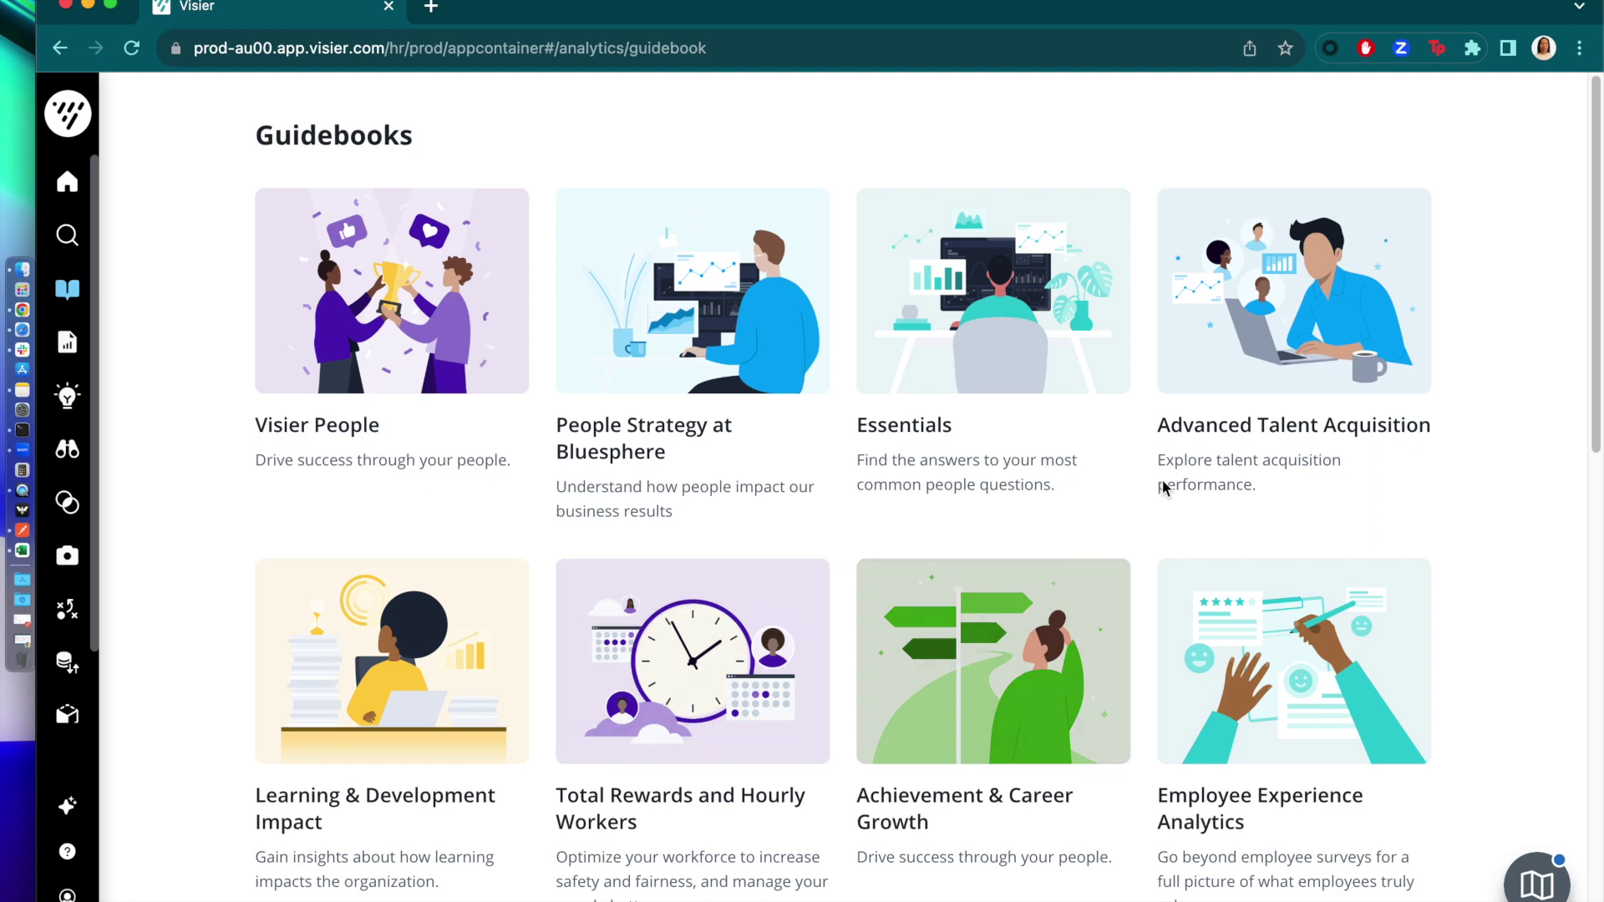
left_click(1100, 361)
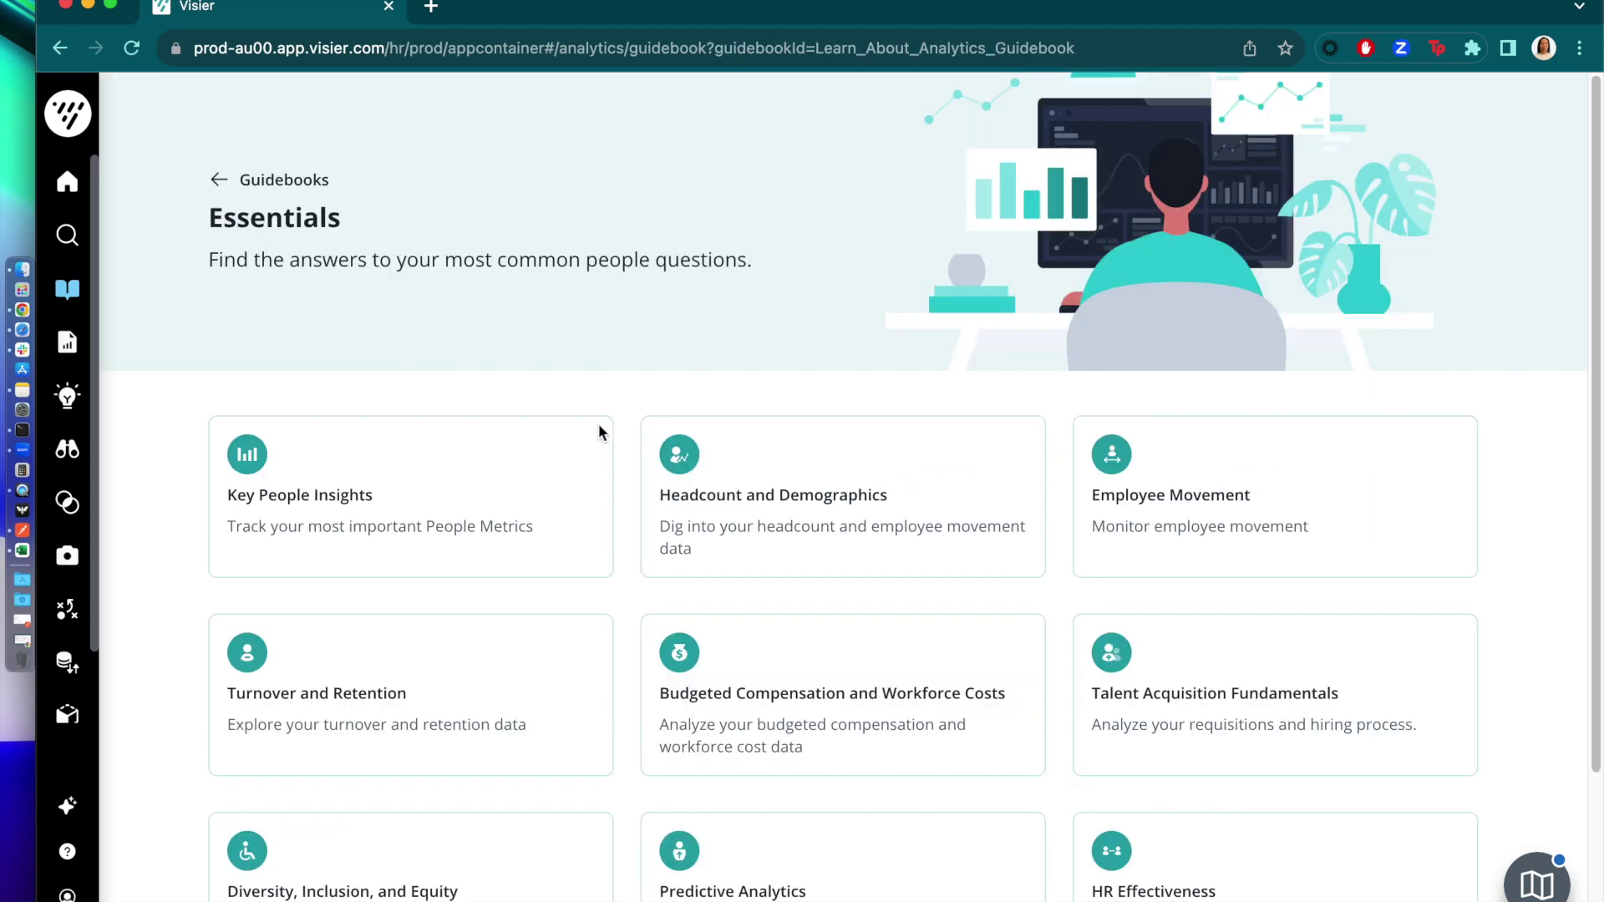
left_click(466, 503)
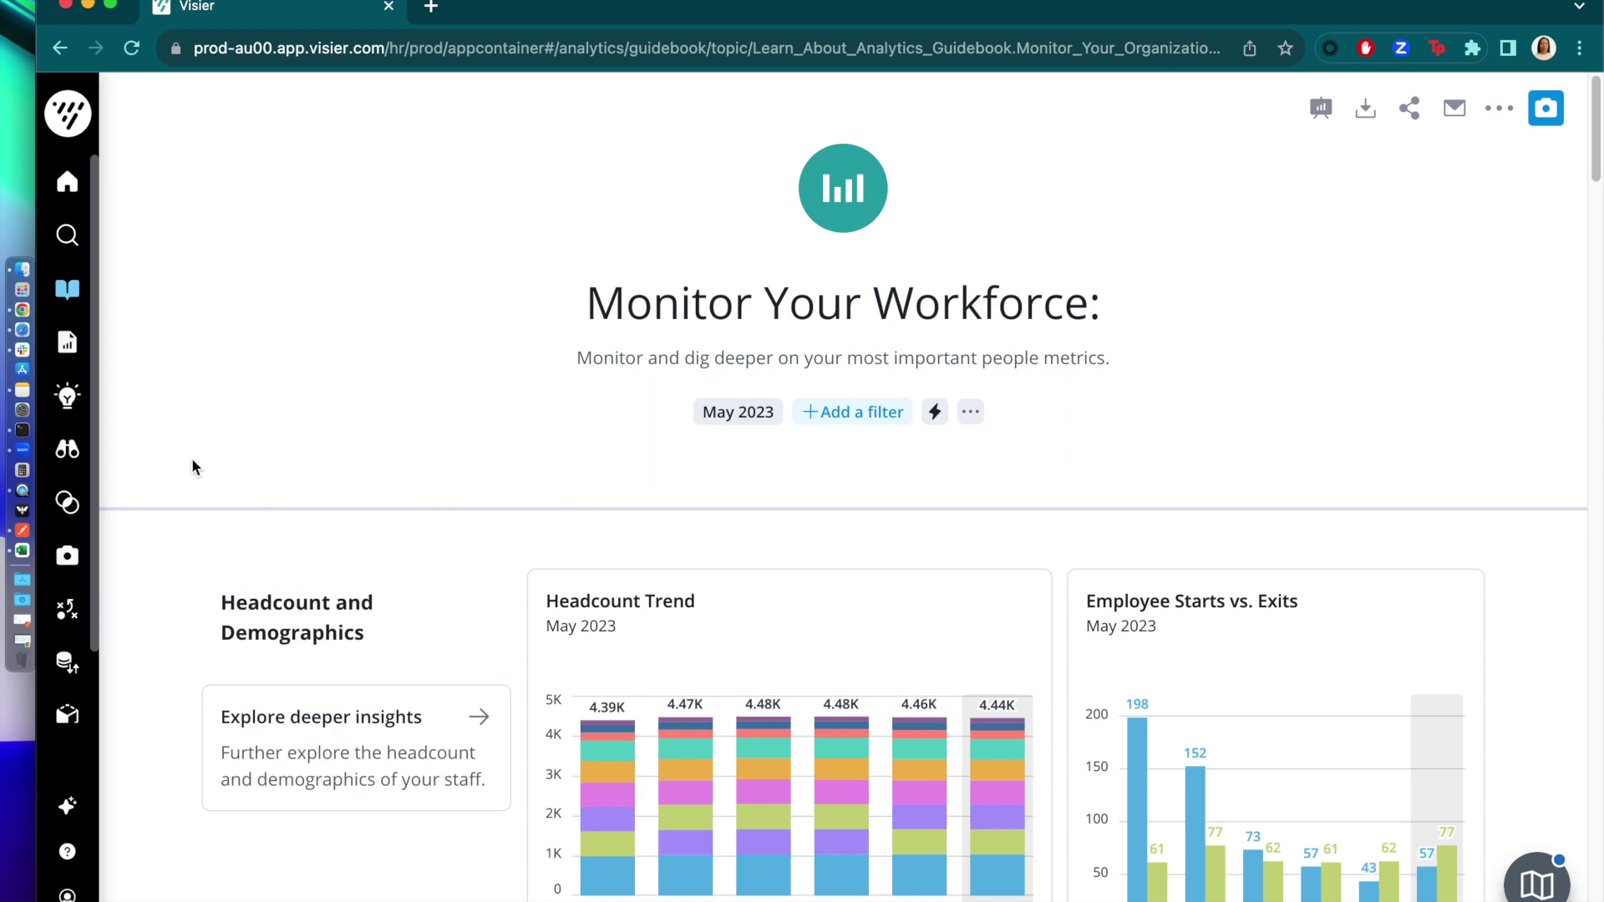
- Open the Overall Resignation Trend chart from the topic's Turnover and Retention section
scroll(192, 466, "down", 7)
scroll(191, 458, "down", 7)
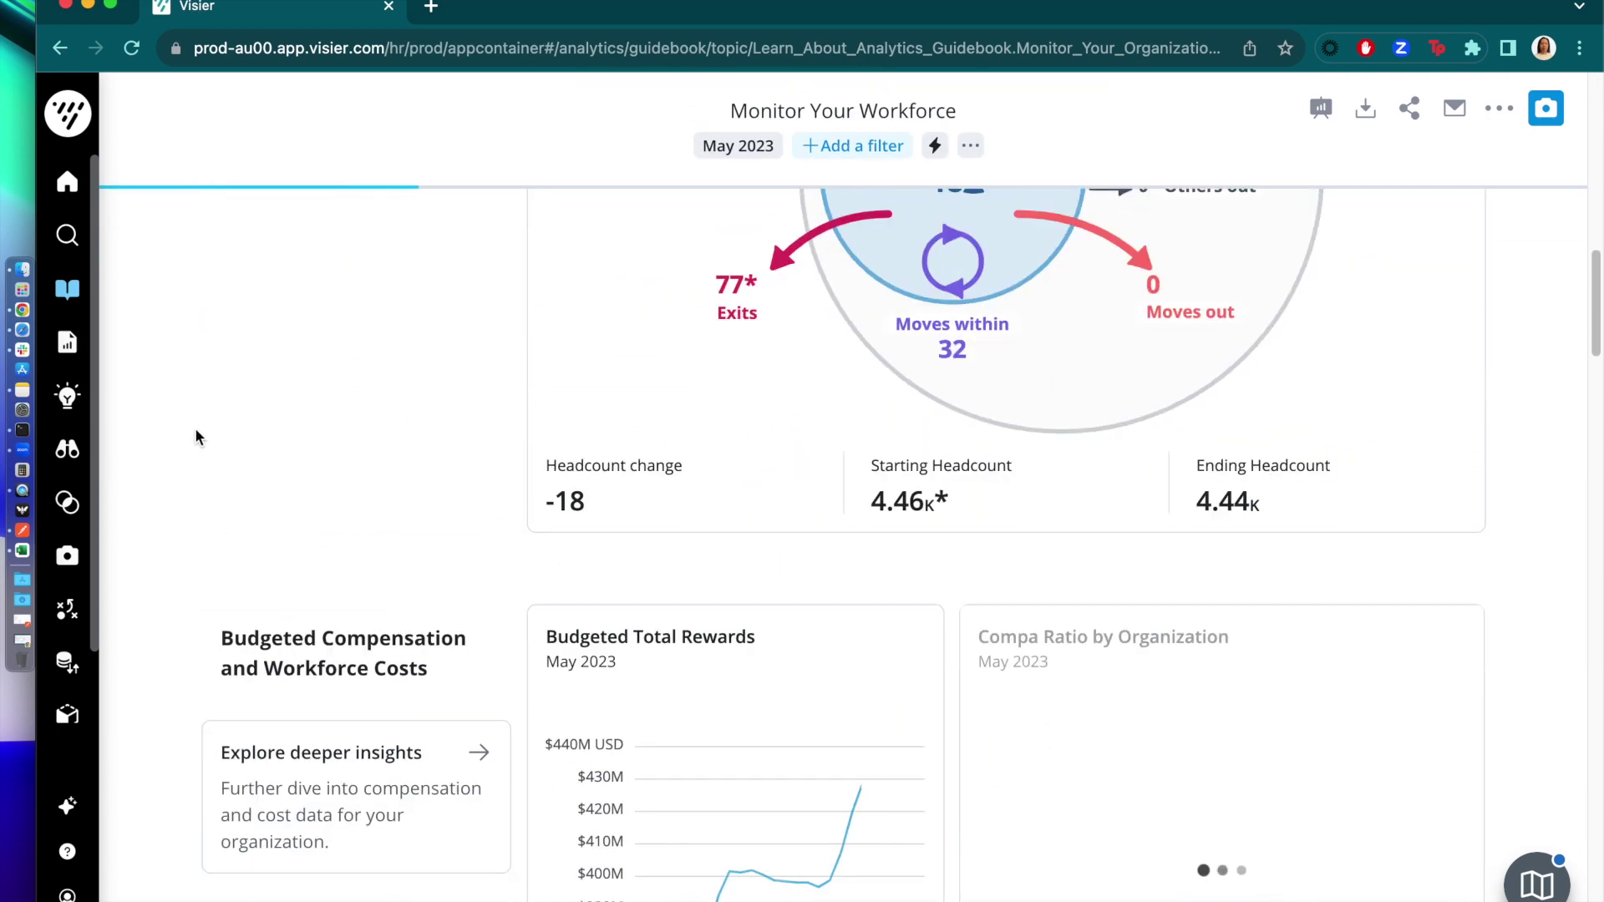
scroll(197, 428, "down", 1)
scroll(198, 428, "down", 2)
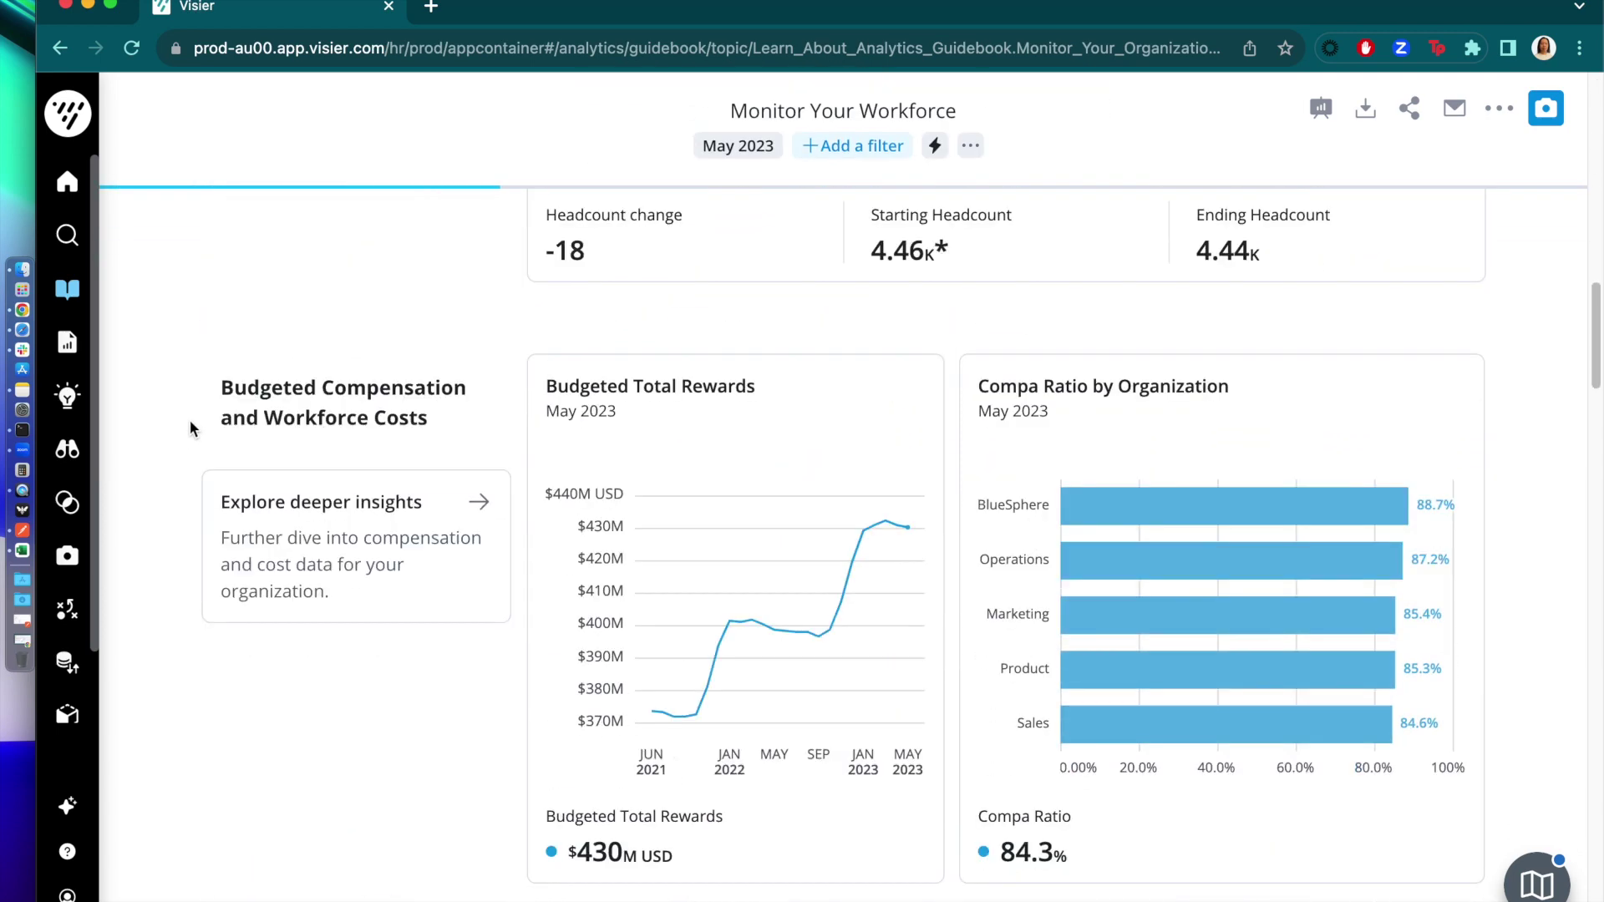
scroll(189, 428, "down", 1)
scroll(178, 411, "down", 6)
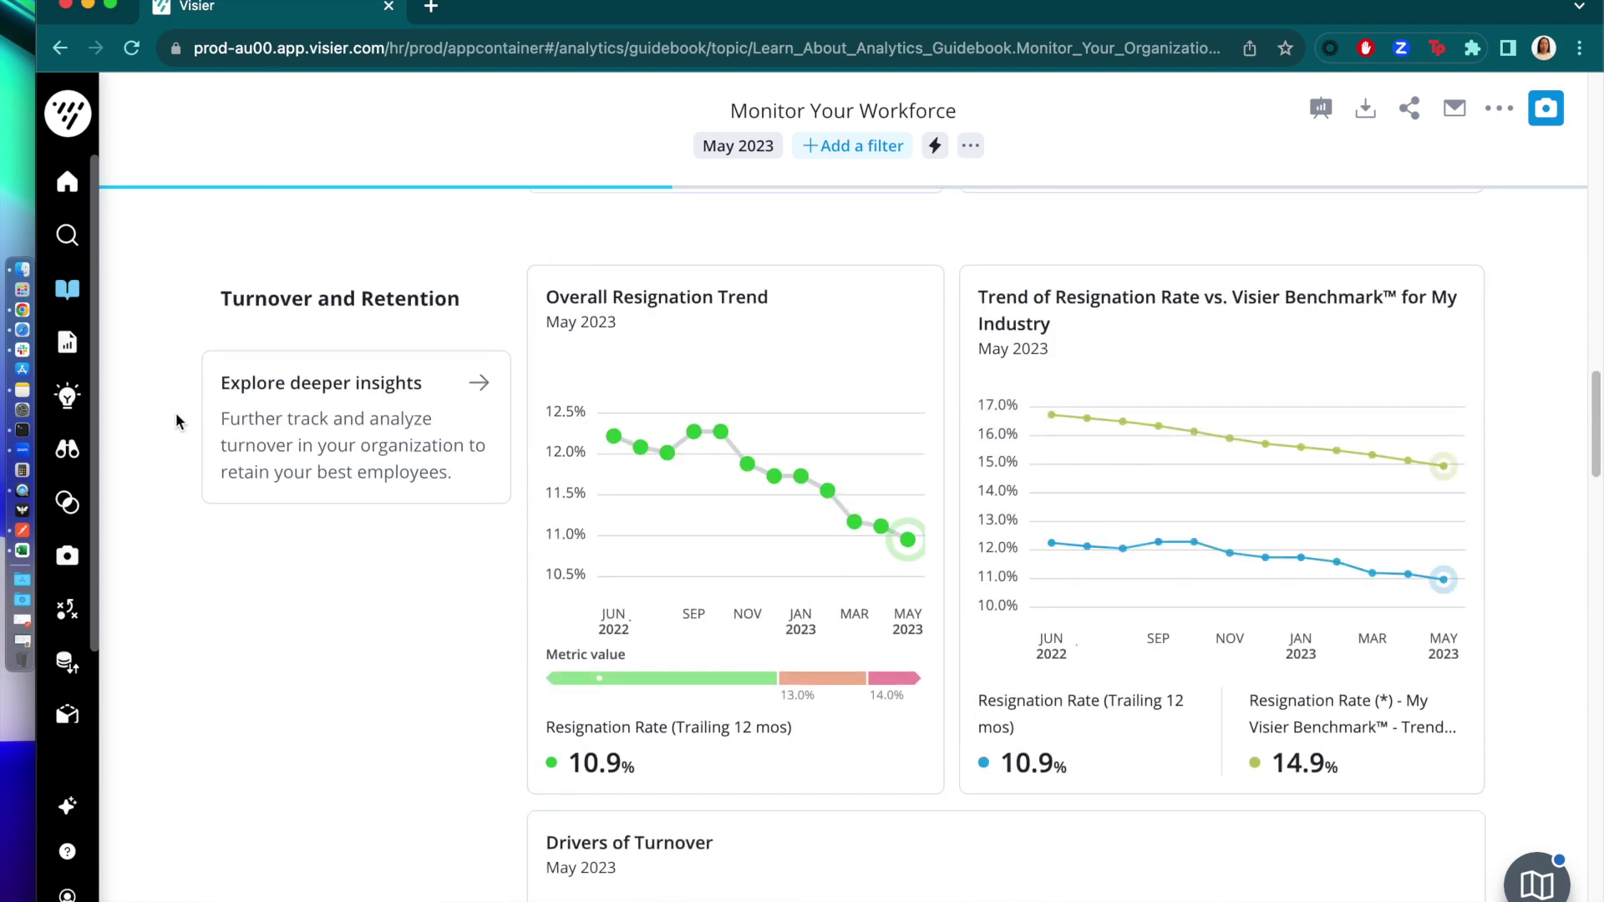
left_click(661, 379)
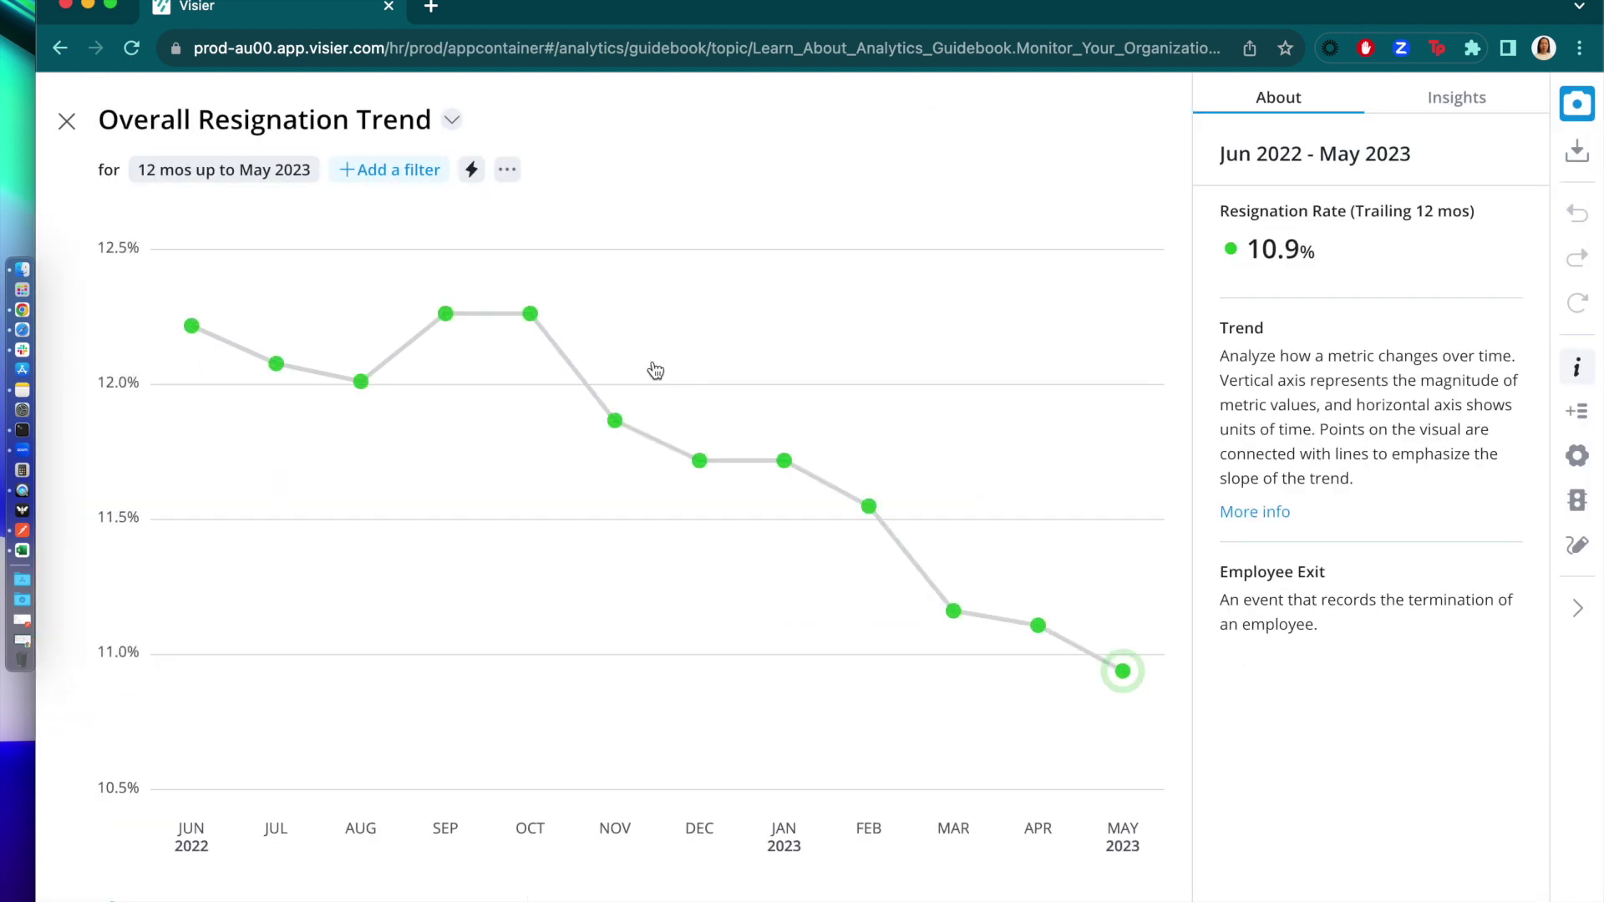
- Show the trend chart's metric and read the detailed definition and calculation of Resignation Rate (Trailing 12 mos)
left_click(453, 121)
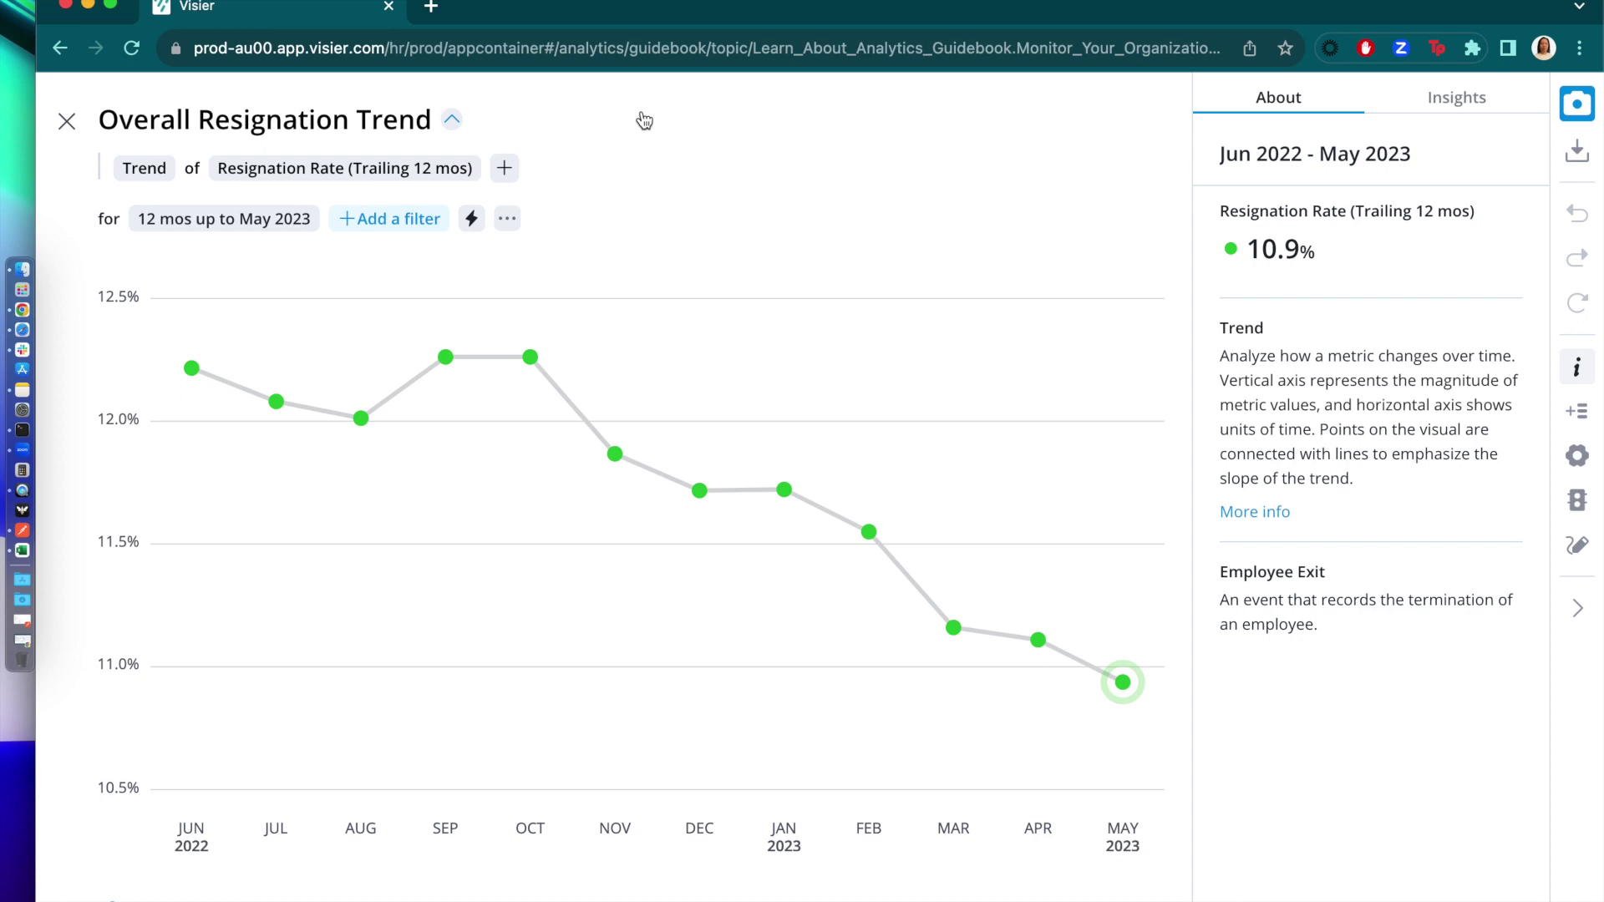
mouse_move(465, 171)
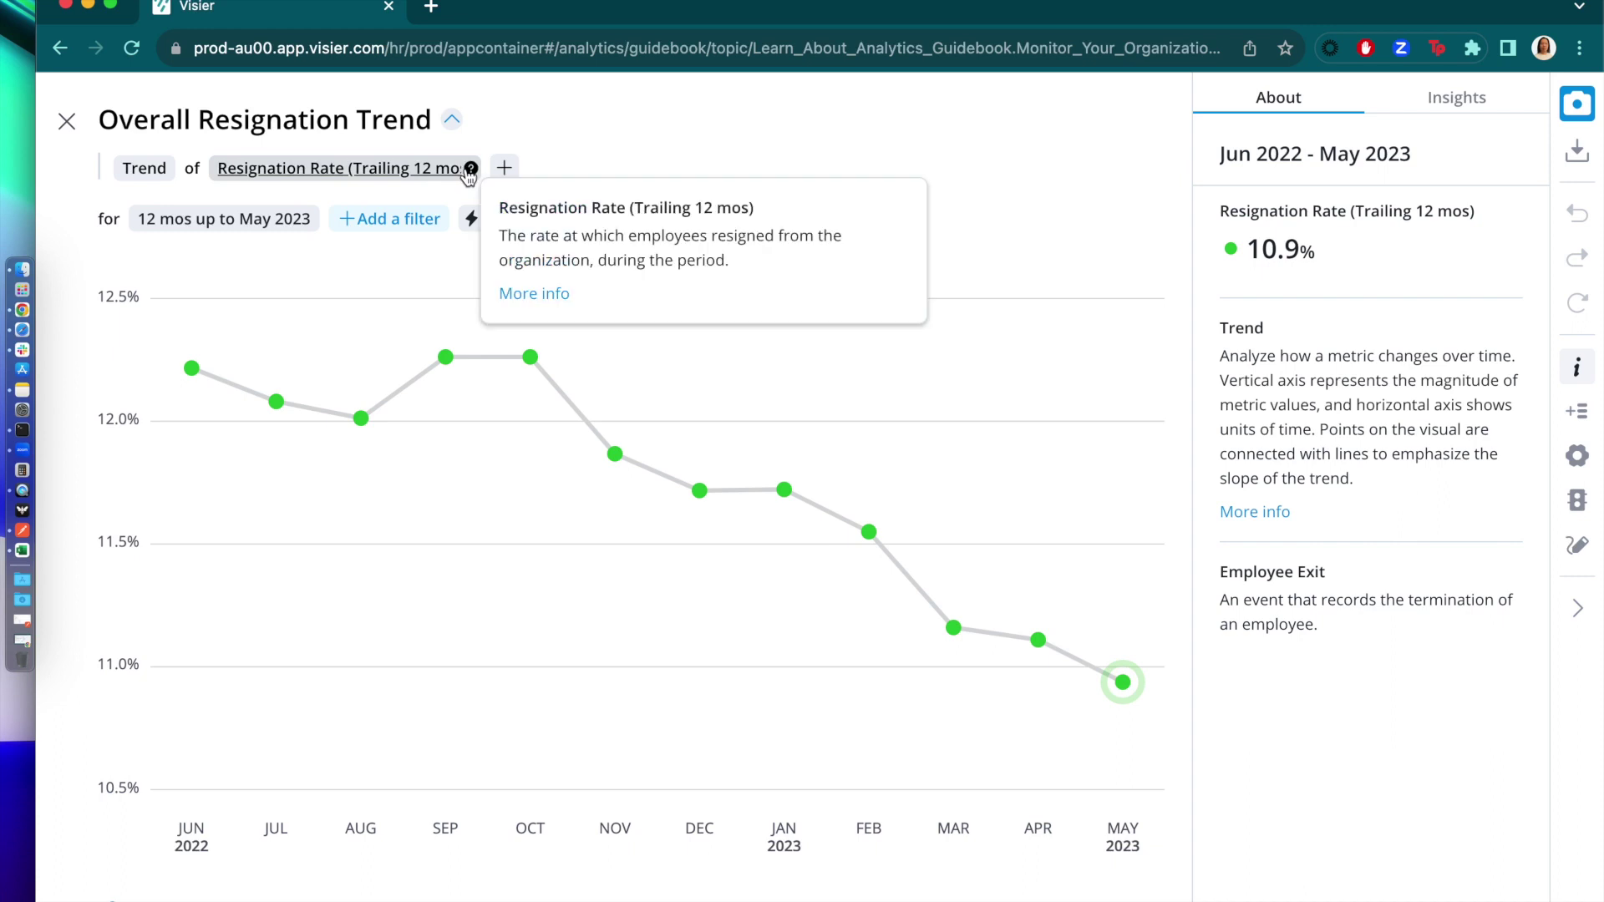
left_click(534, 295)
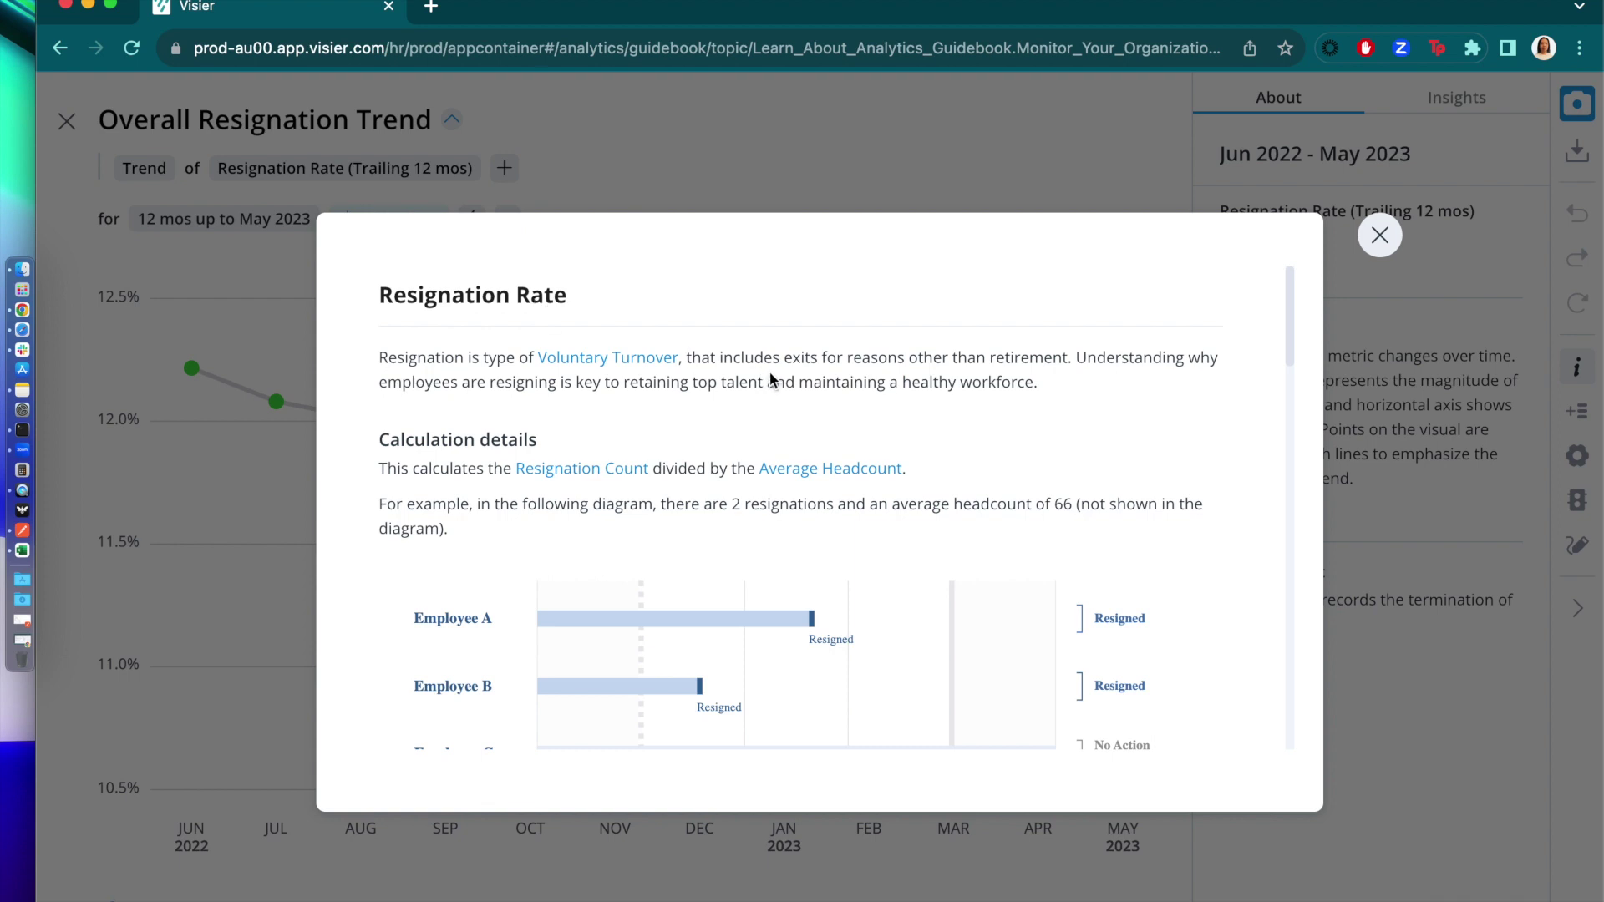
left_click(1380, 235)
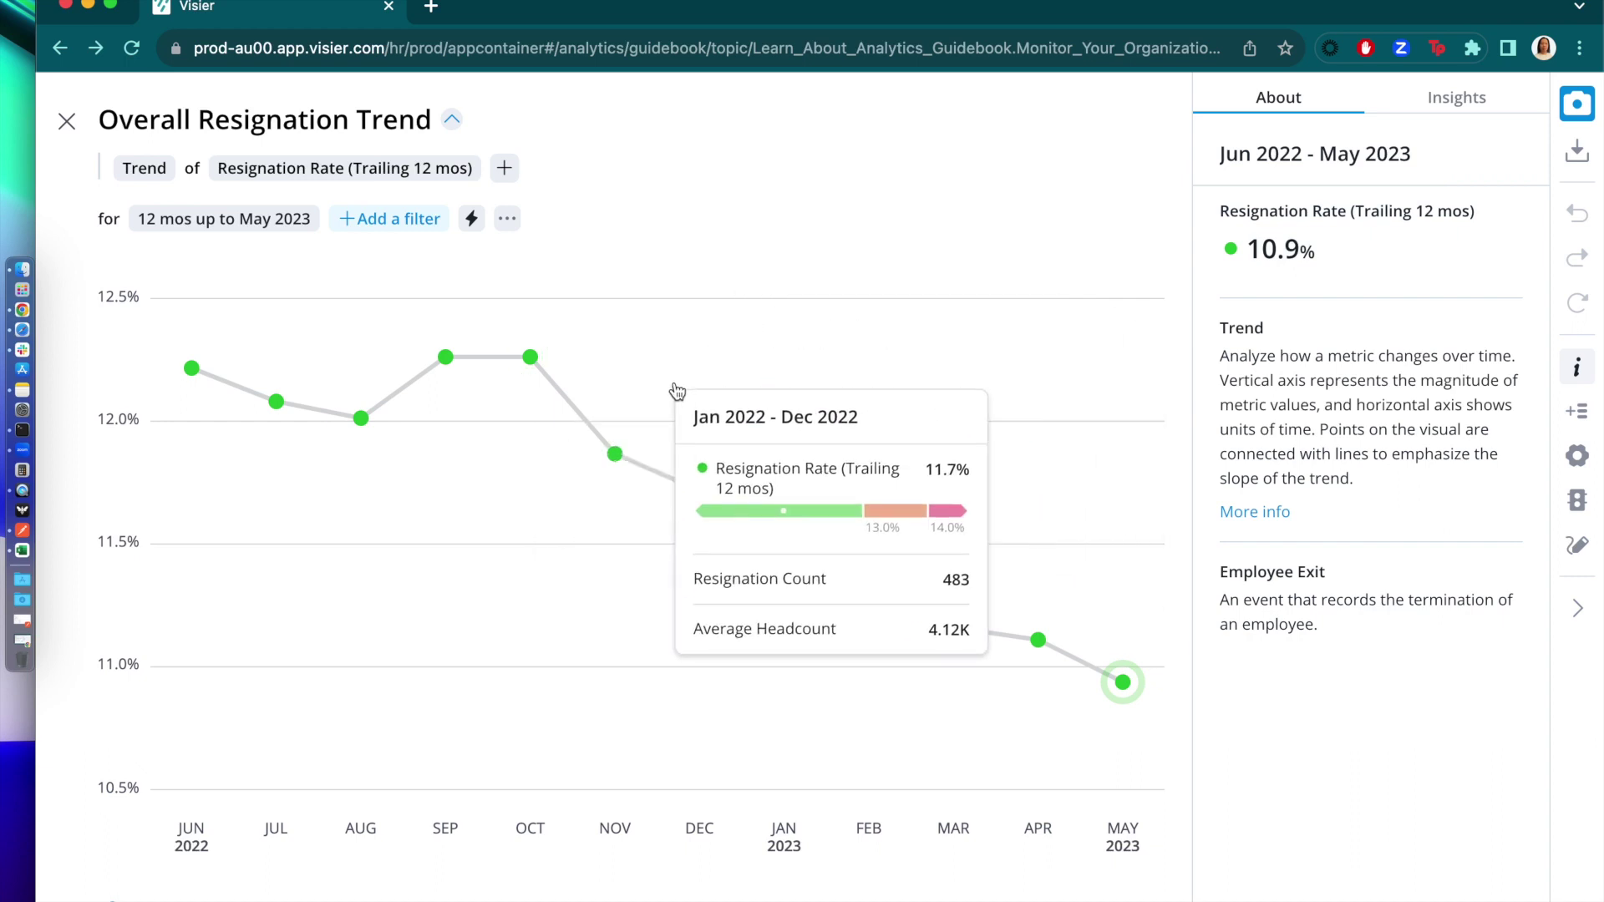
- Capture the Overall Resignation Trend chart and return to the Monitor Your Workforce topic
left_click(1579, 117)
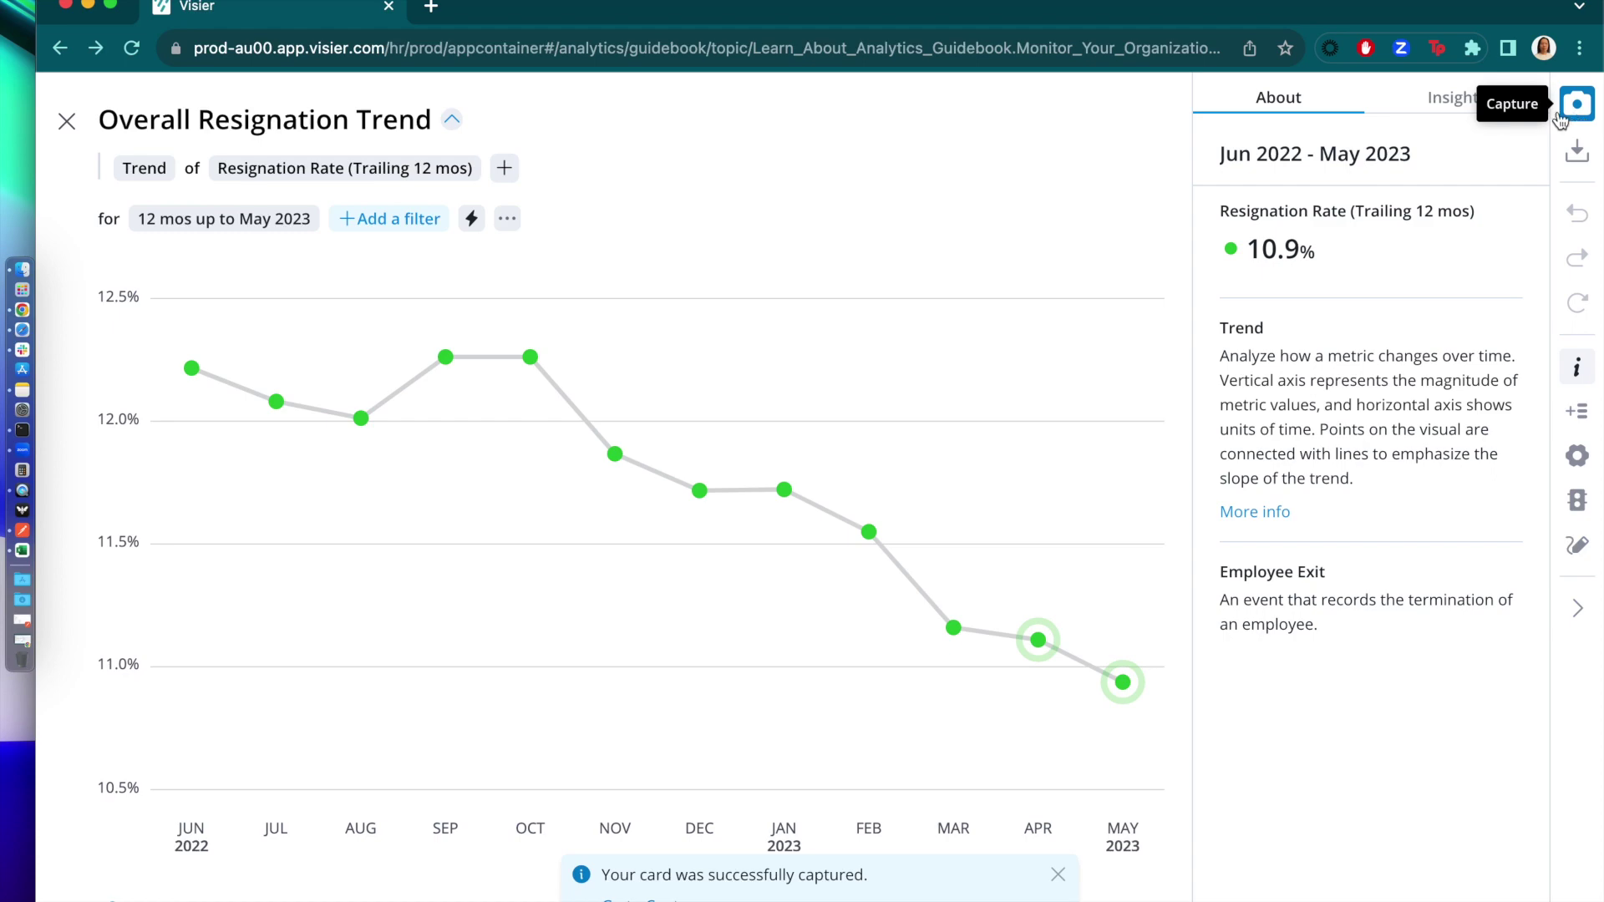
left_click(67, 122)
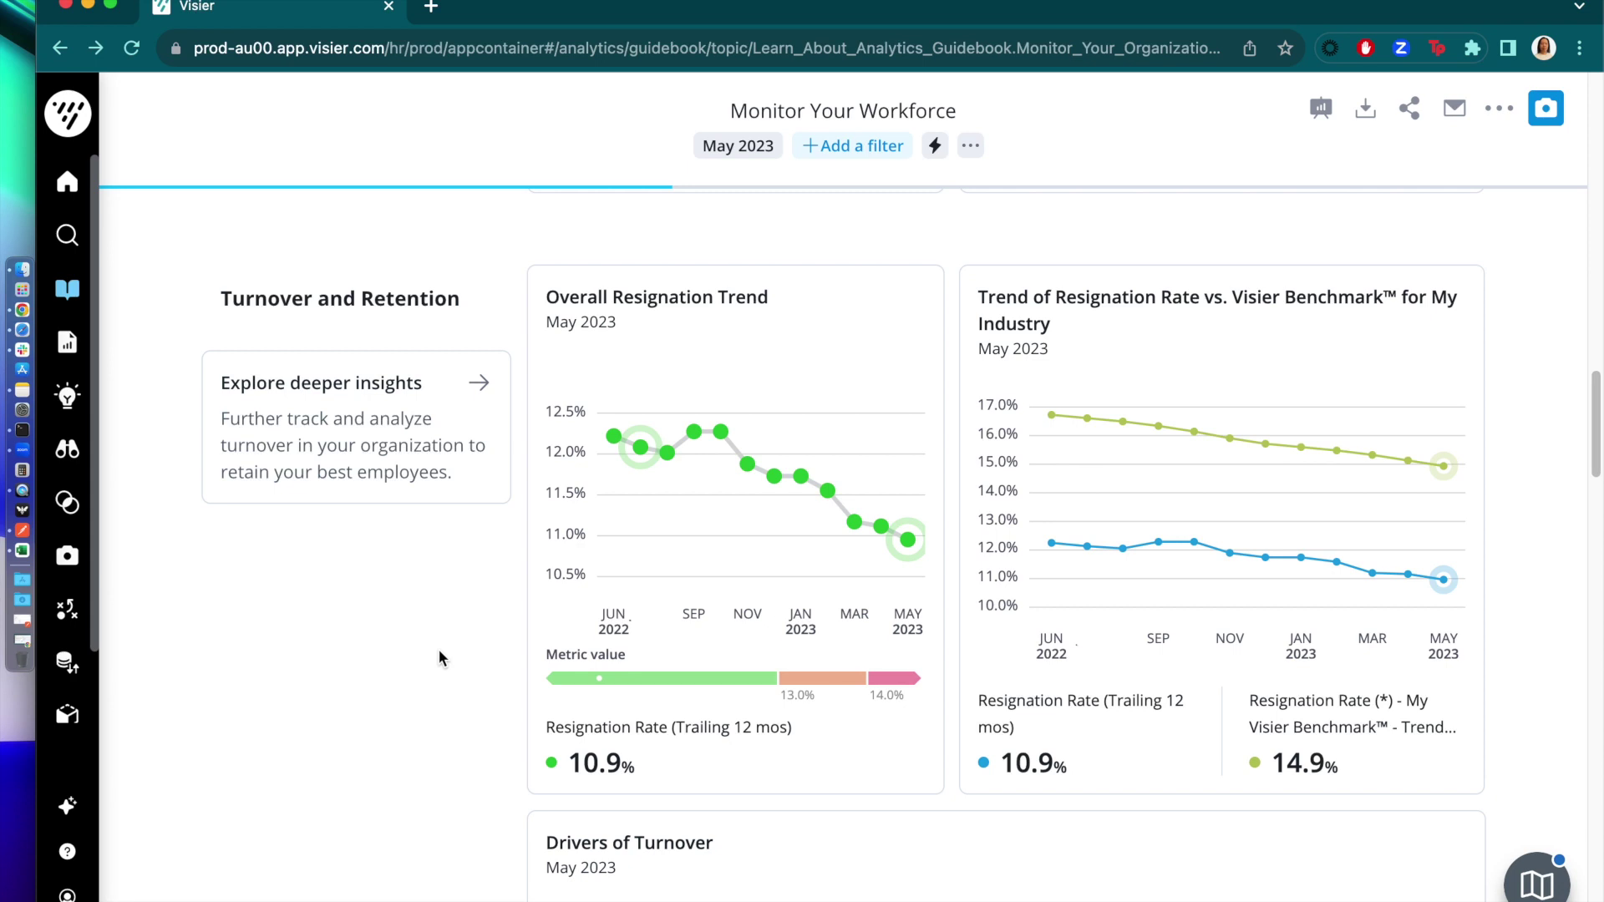
- Open the deeper insights guide for Turnover and Retention and read its overview section
left_click(373, 467)
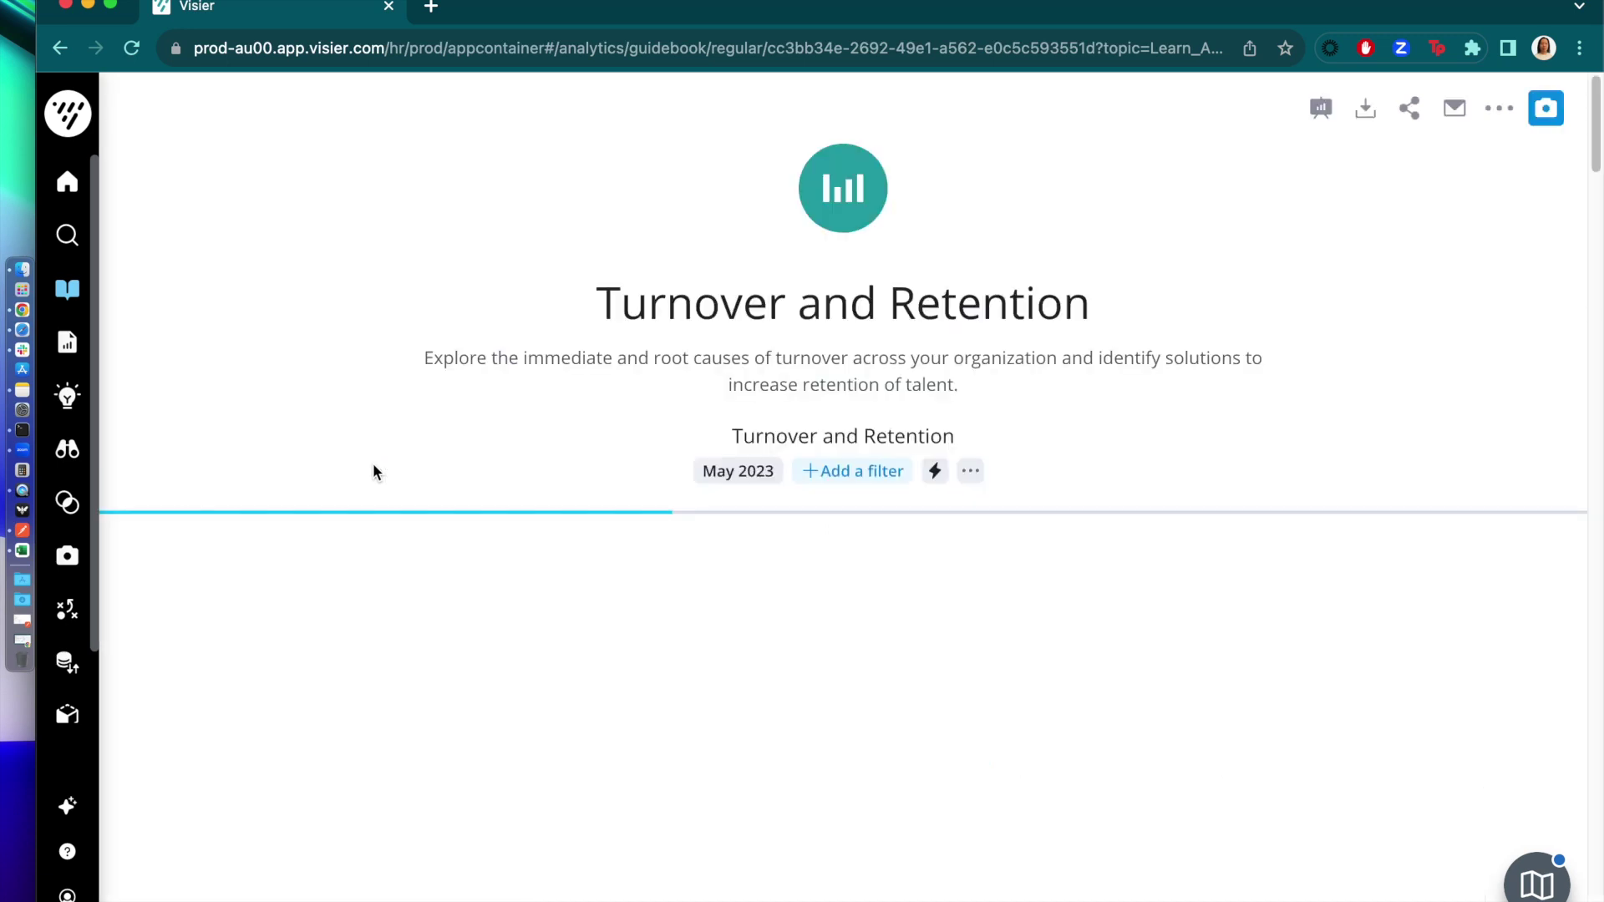
scroll(416, 476, "down", 2)
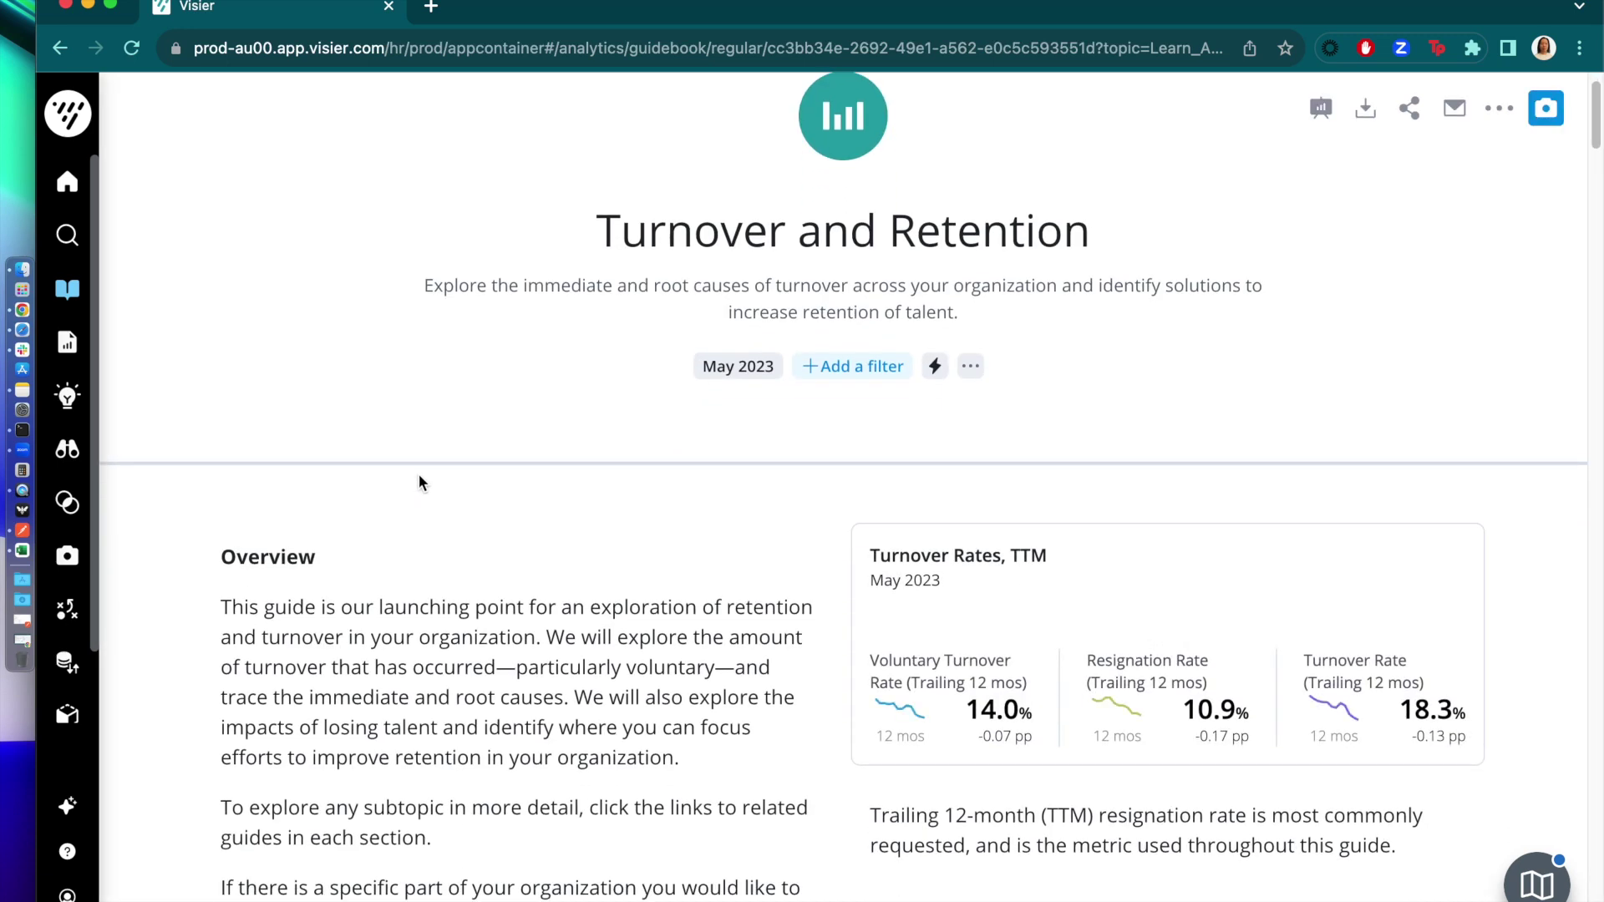
scroll(419, 480, "down", 3)
scroll(419, 478, "down", 5)
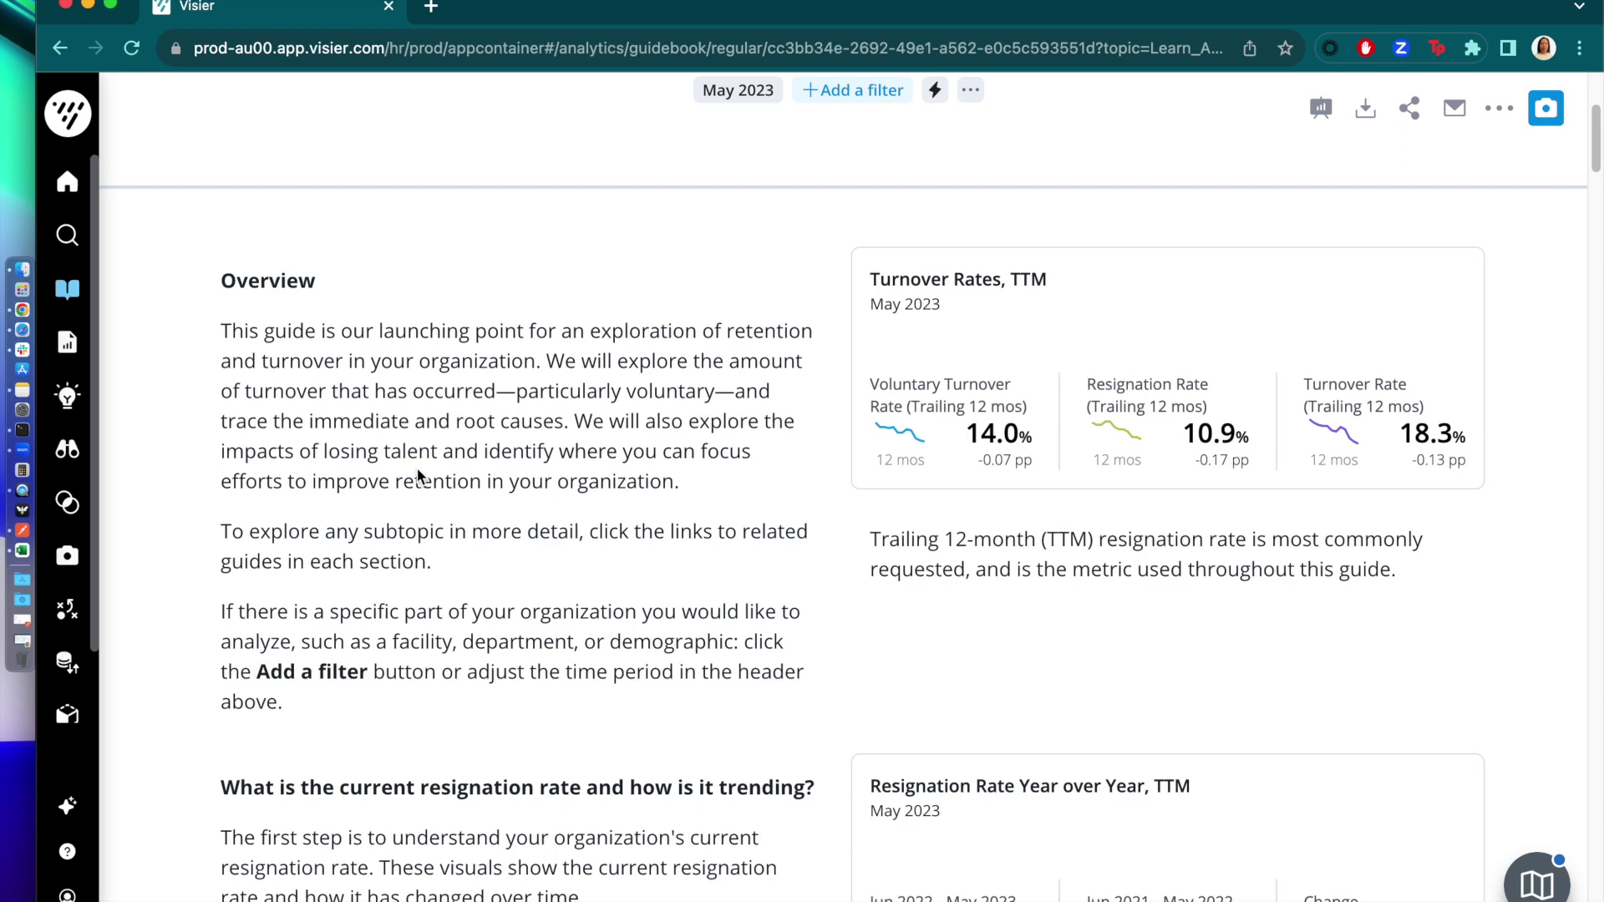
scroll(418, 475, "down", 1)
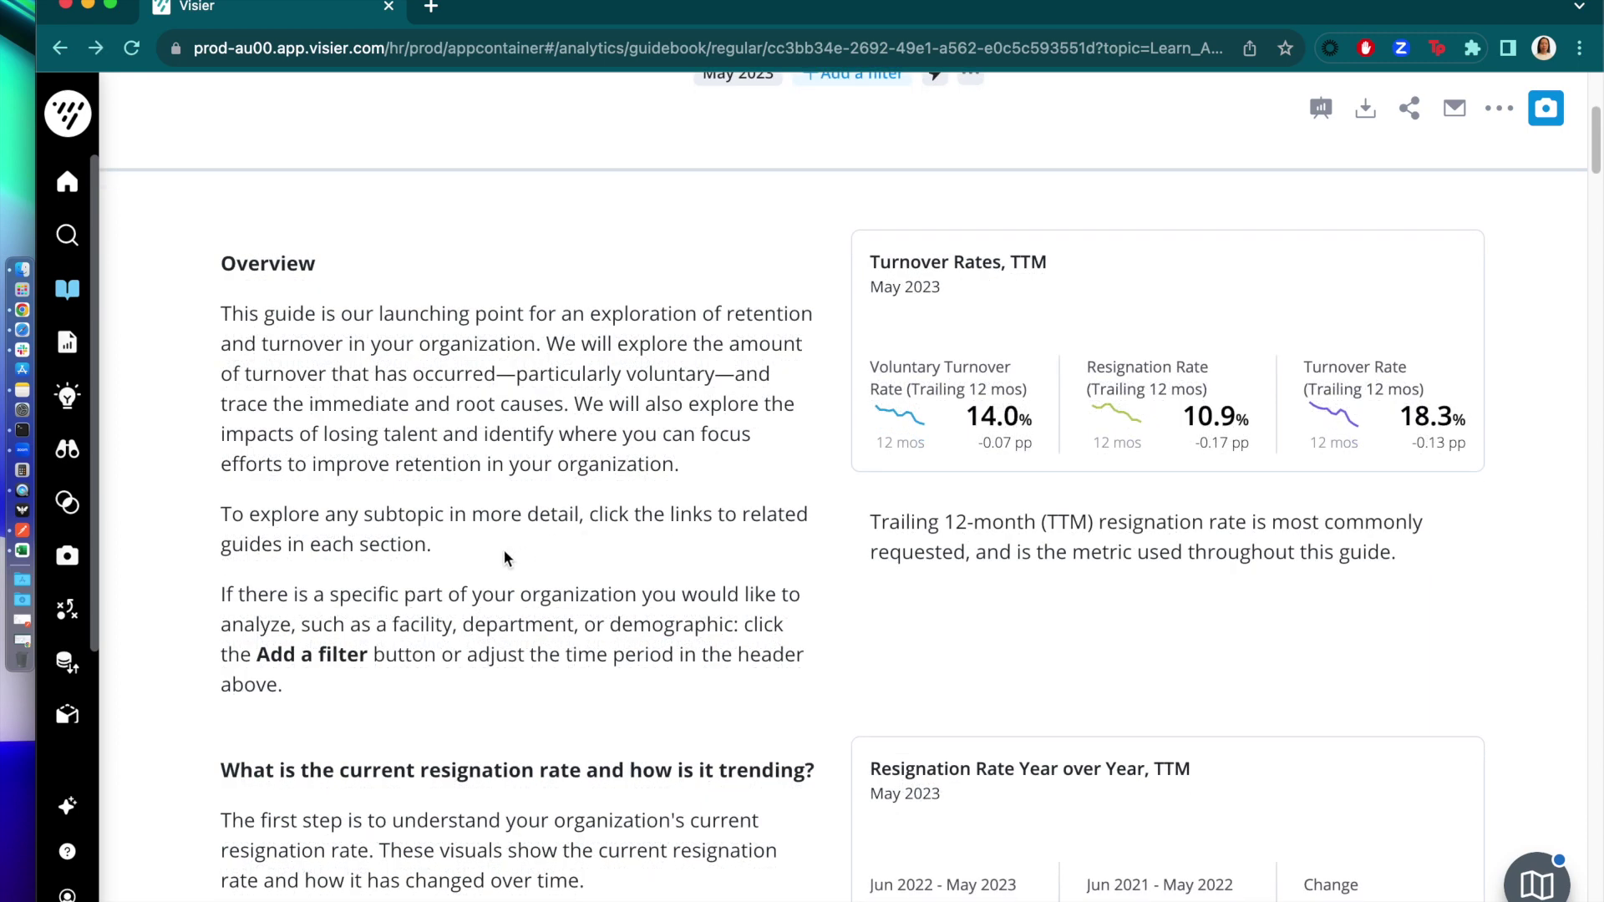
- Go to Explore and review the visual types available for the headcount breakdown, keeping the Breakdown visual
mouse_move(83, 890)
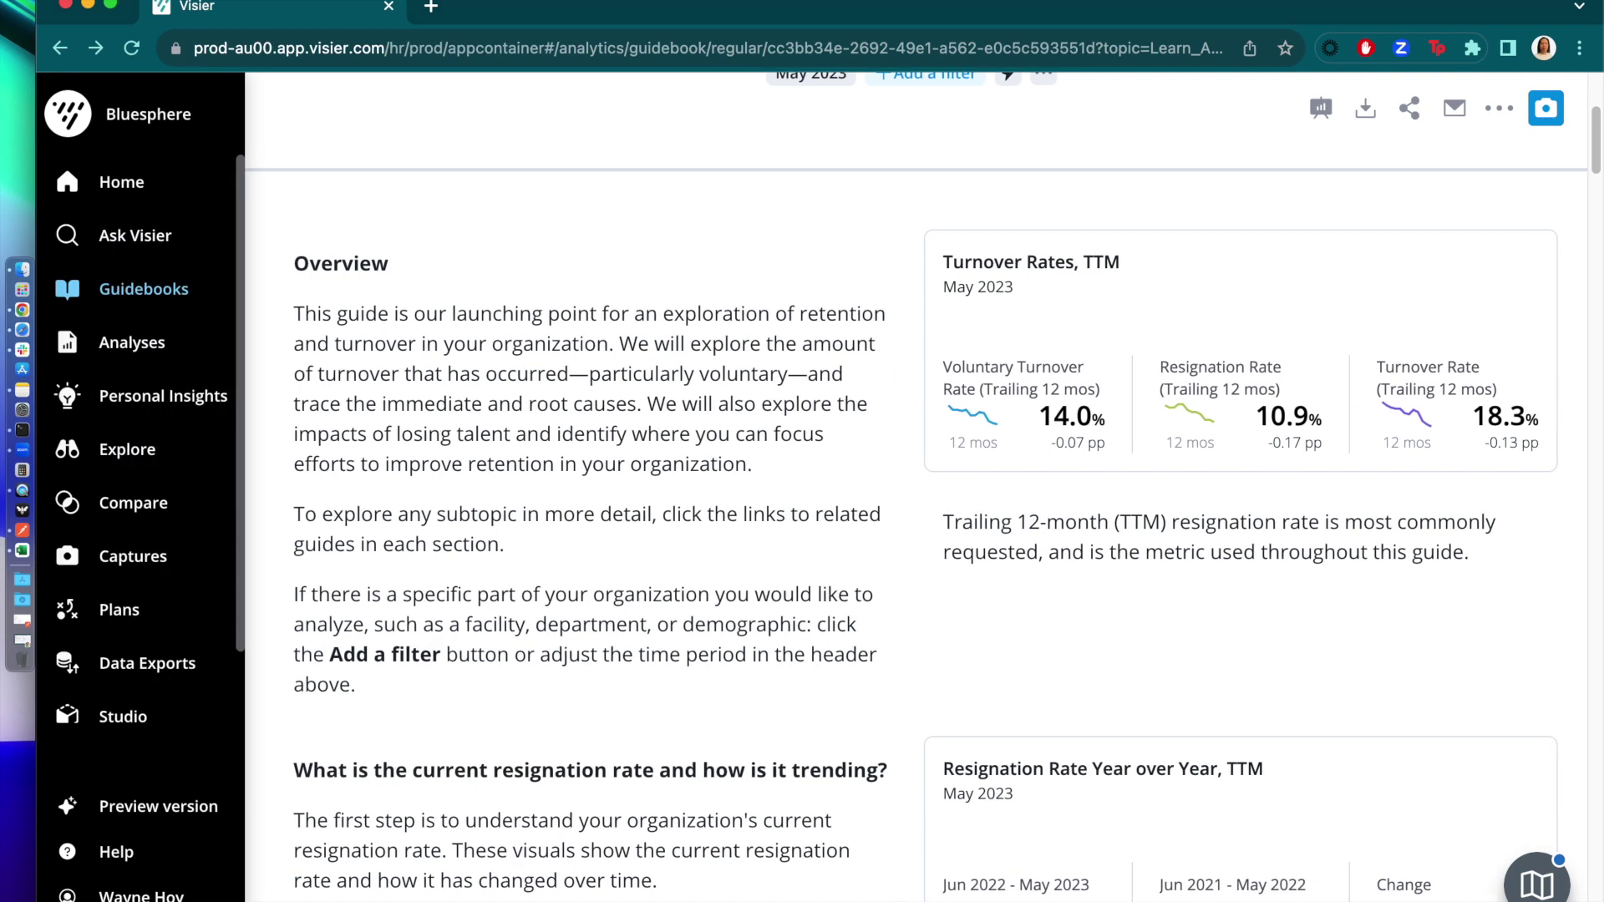
left_click(141, 461)
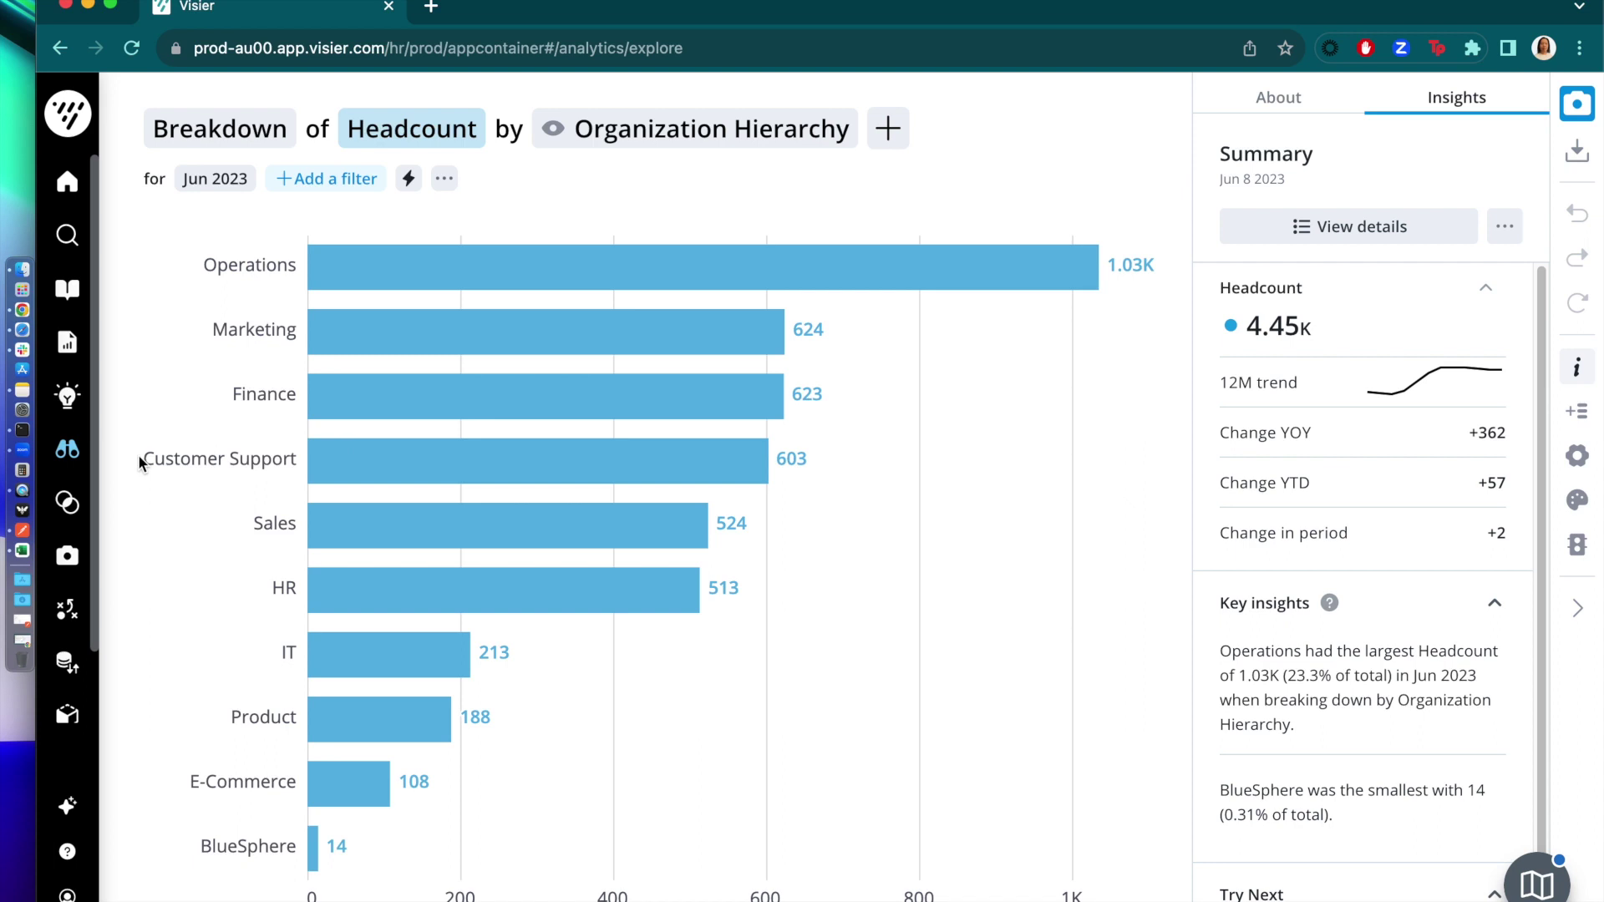
left_click(230, 132)
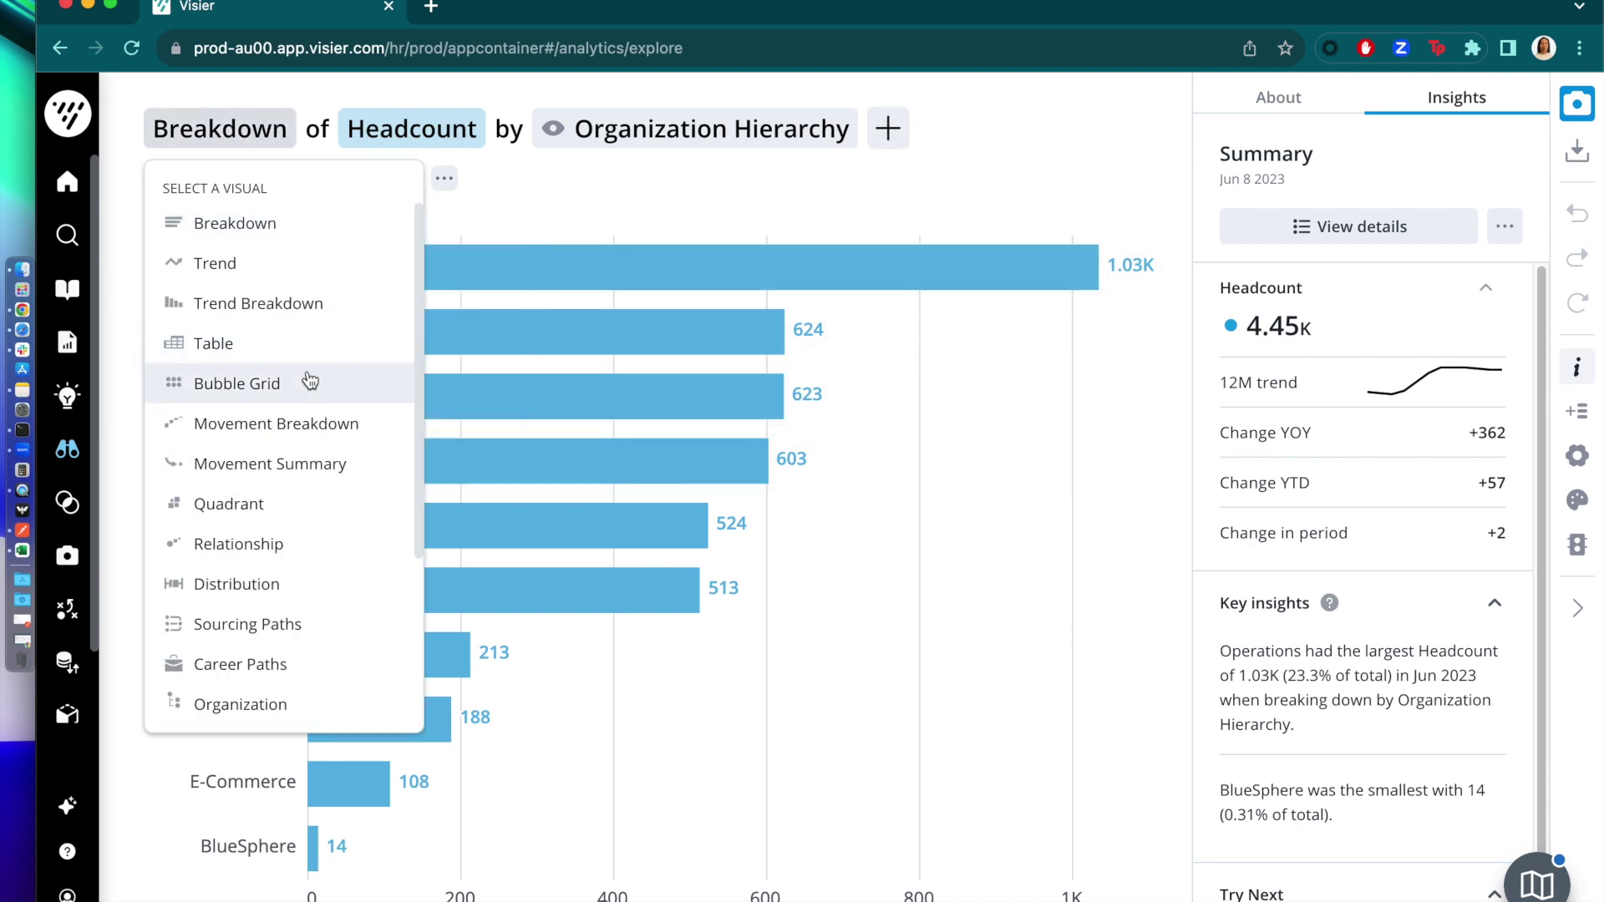
scroll(308, 376, "down", 5)
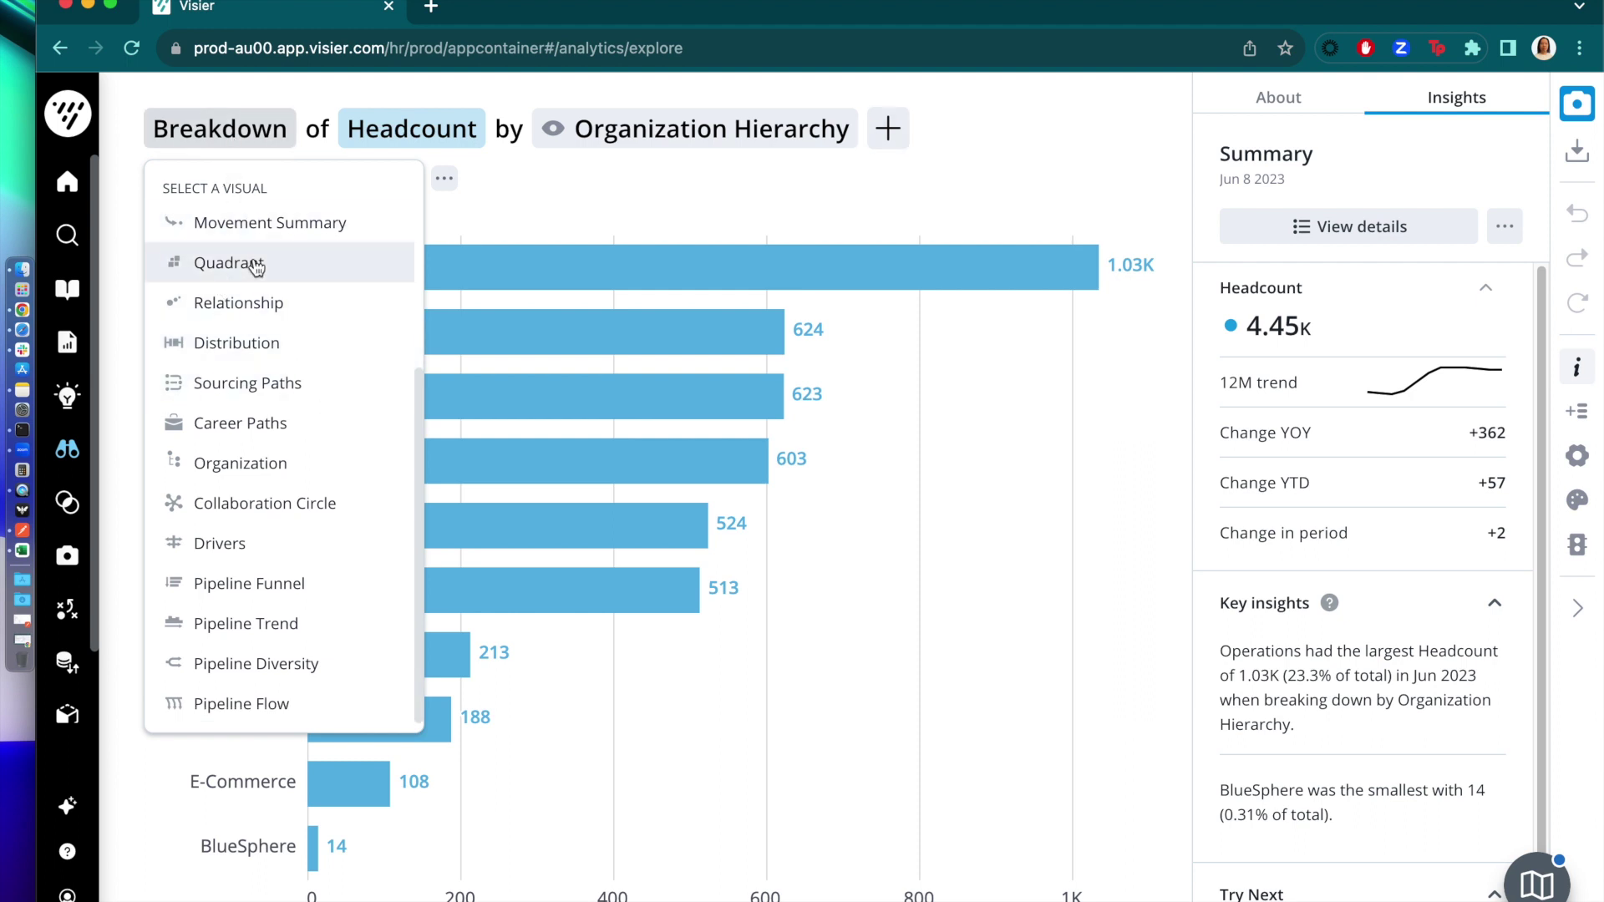
scroll(265, 271, "up", 3)
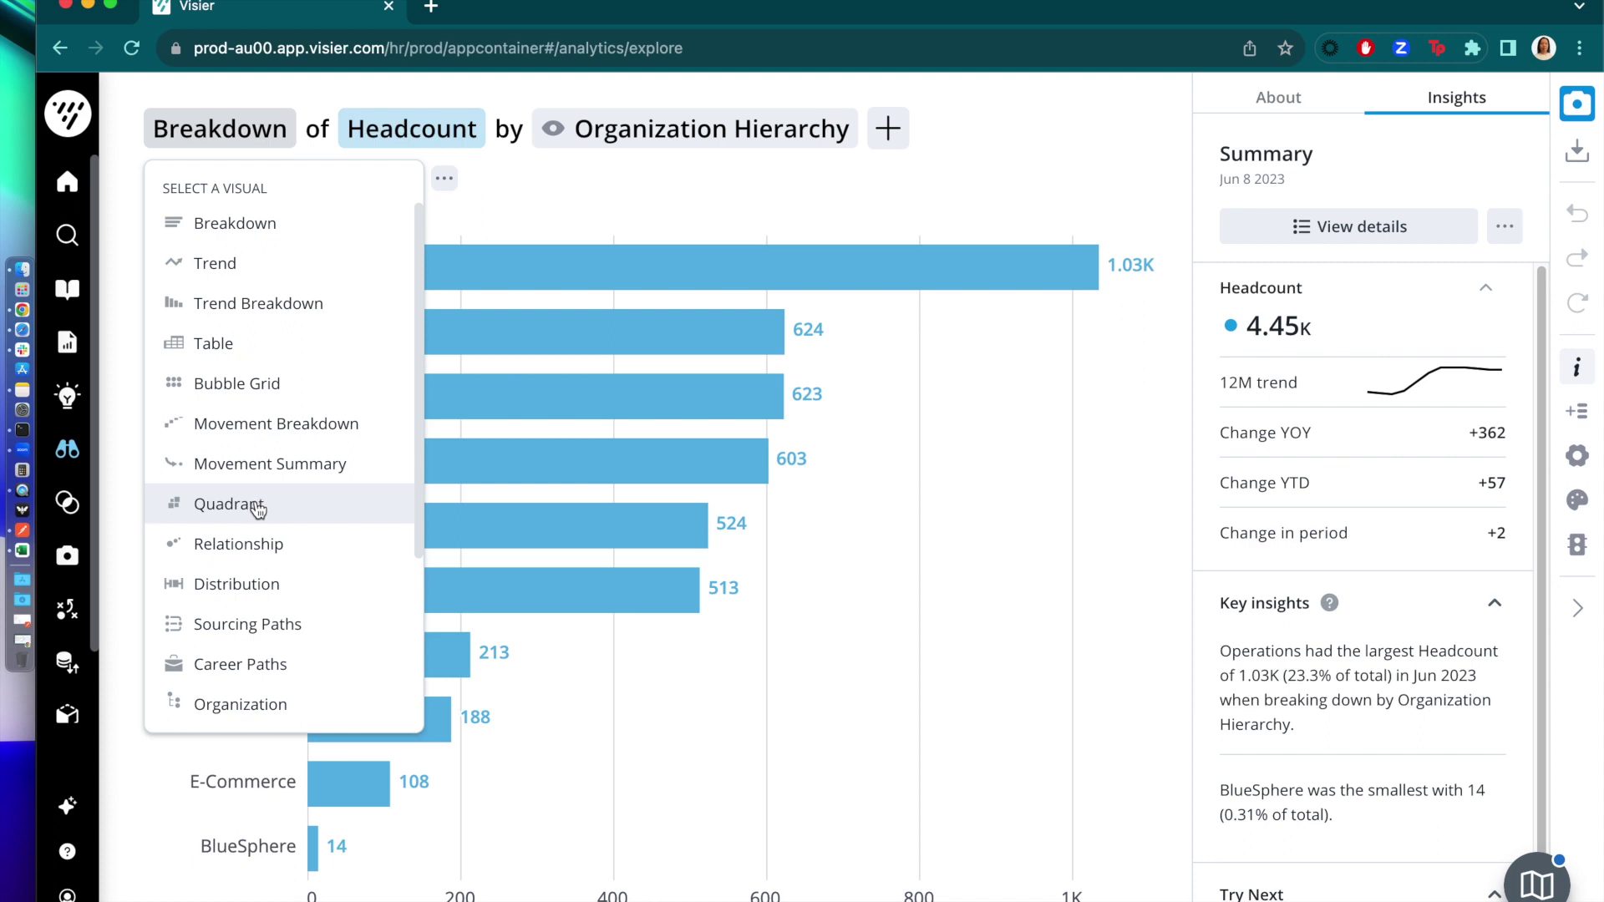
left_click(528, 222)
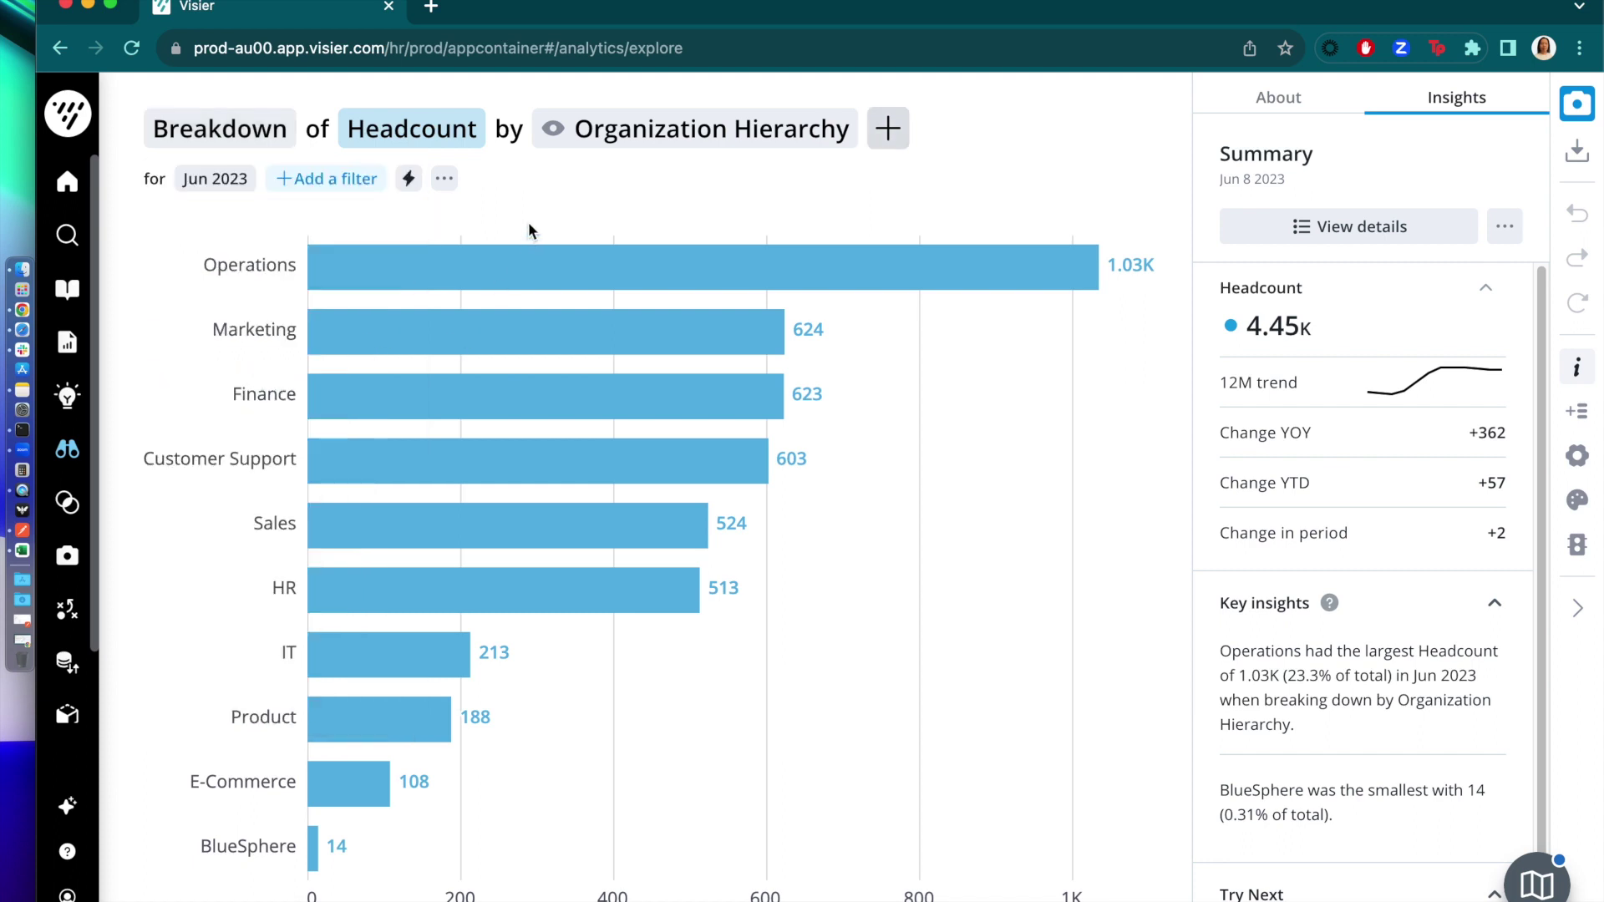
- Examine the suggested metrics, time period settings and suggested filters available for the headcount breakdown without changing any
left_click(433, 135)
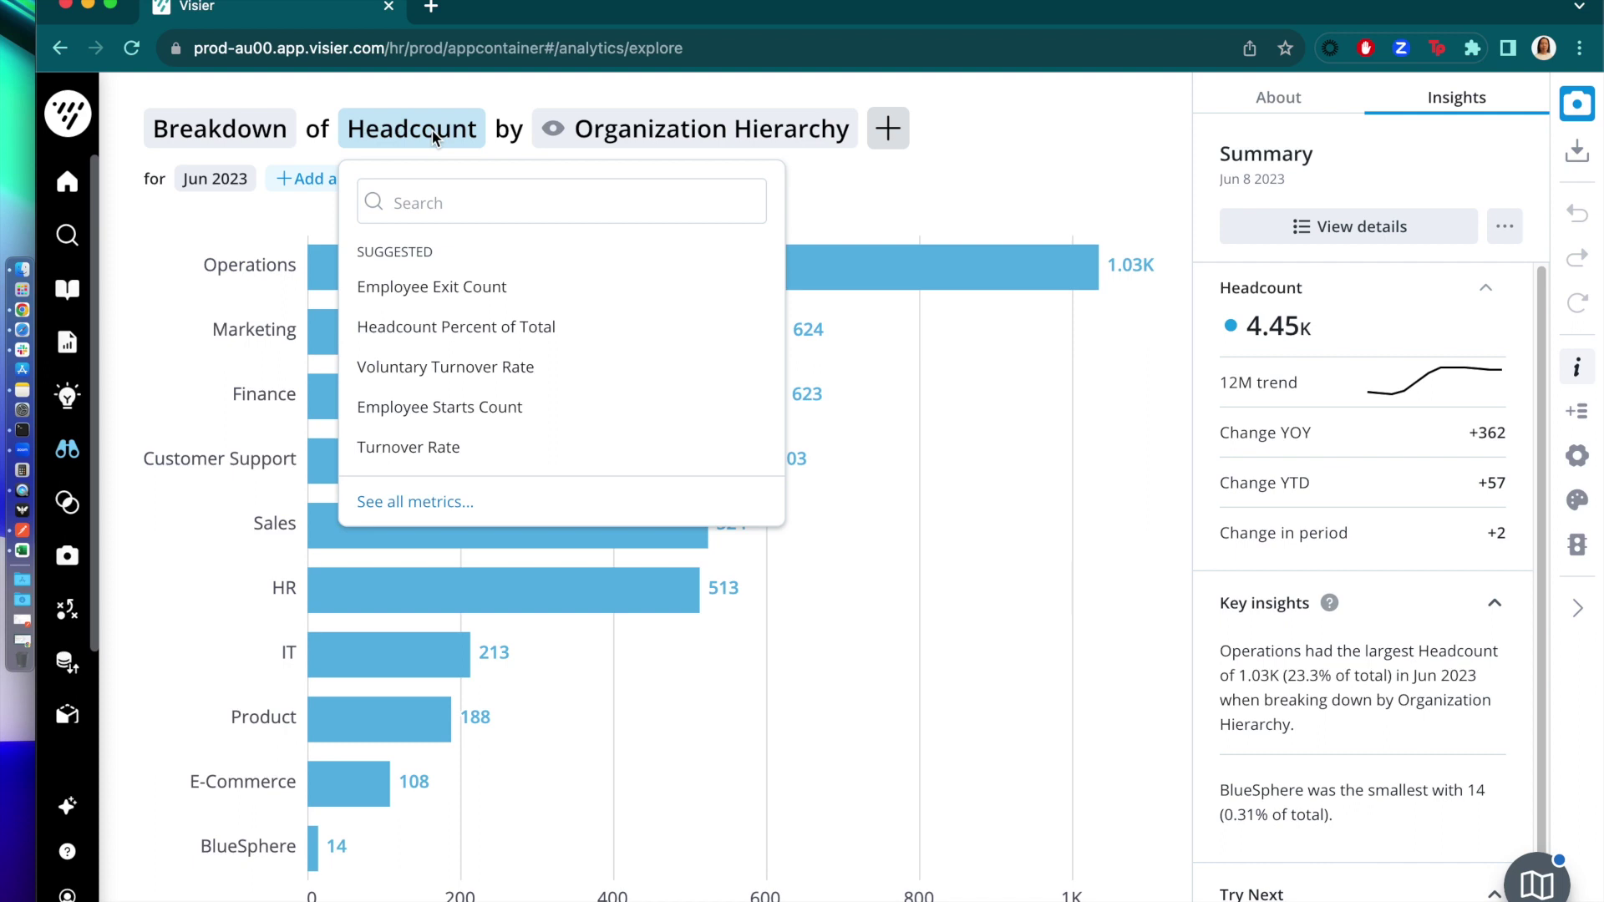
left_click(1071, 119)
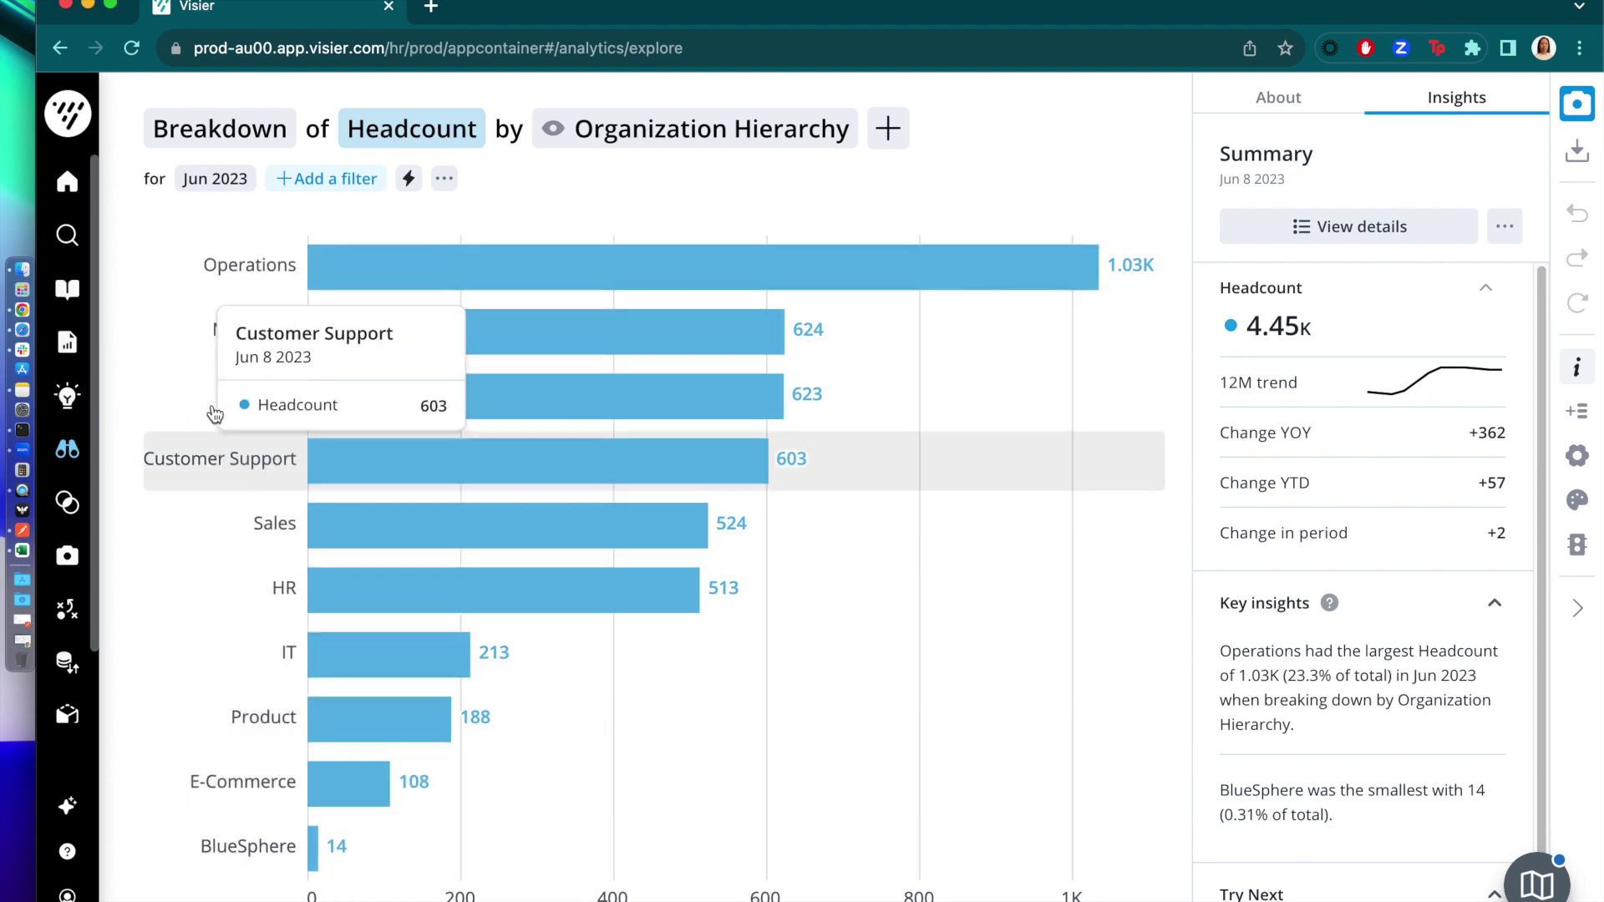
left_click(218, 177)
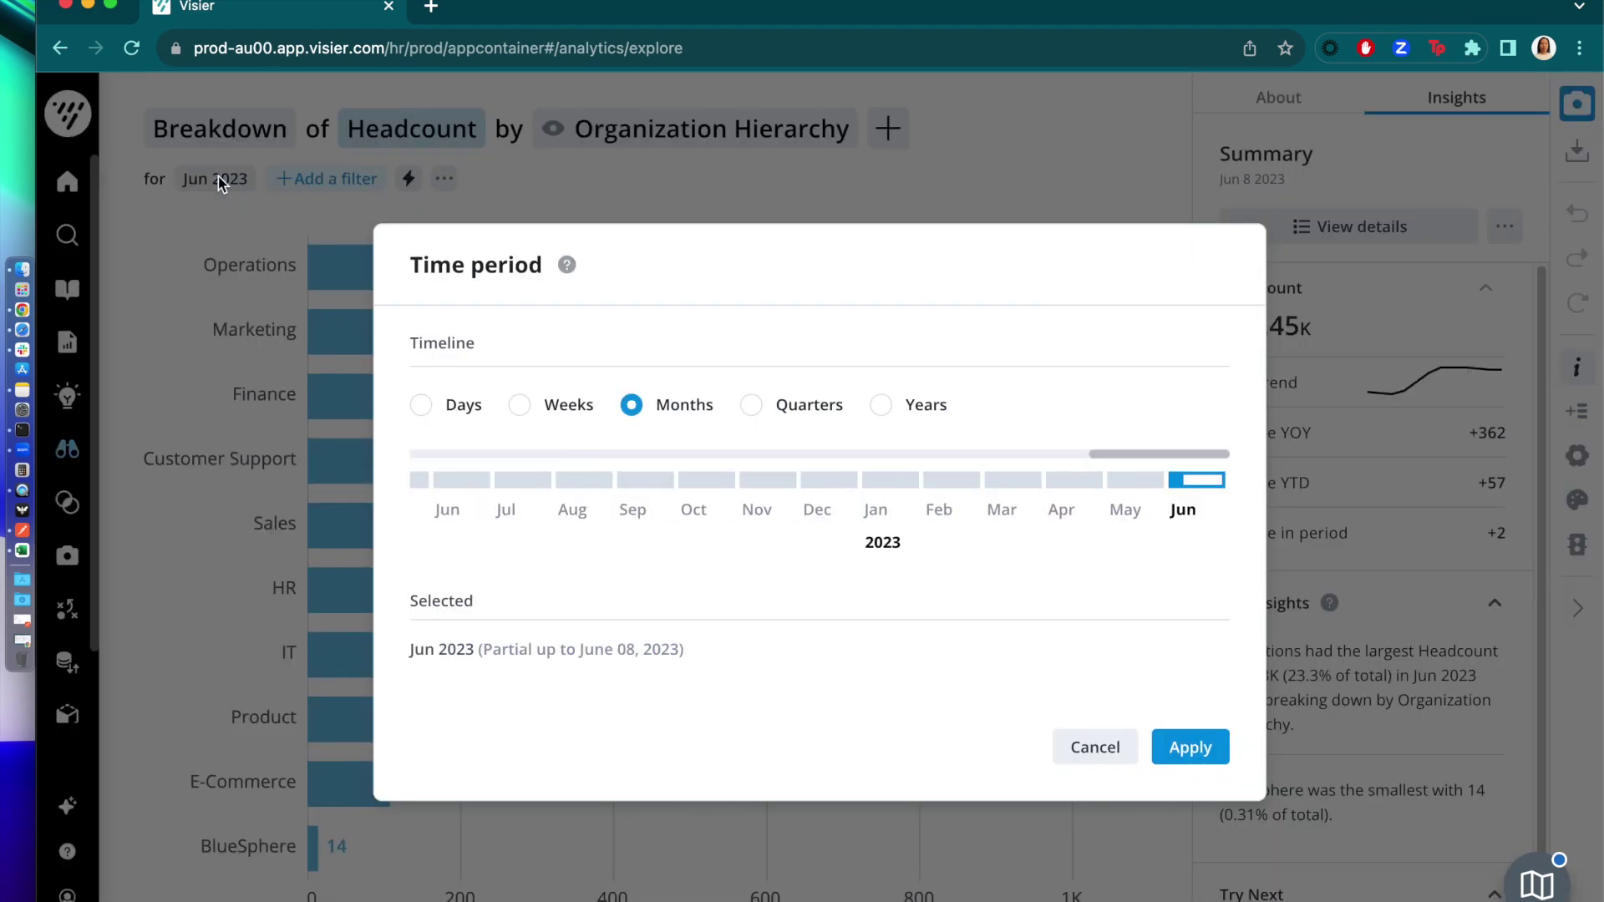
left_click(589, 200)
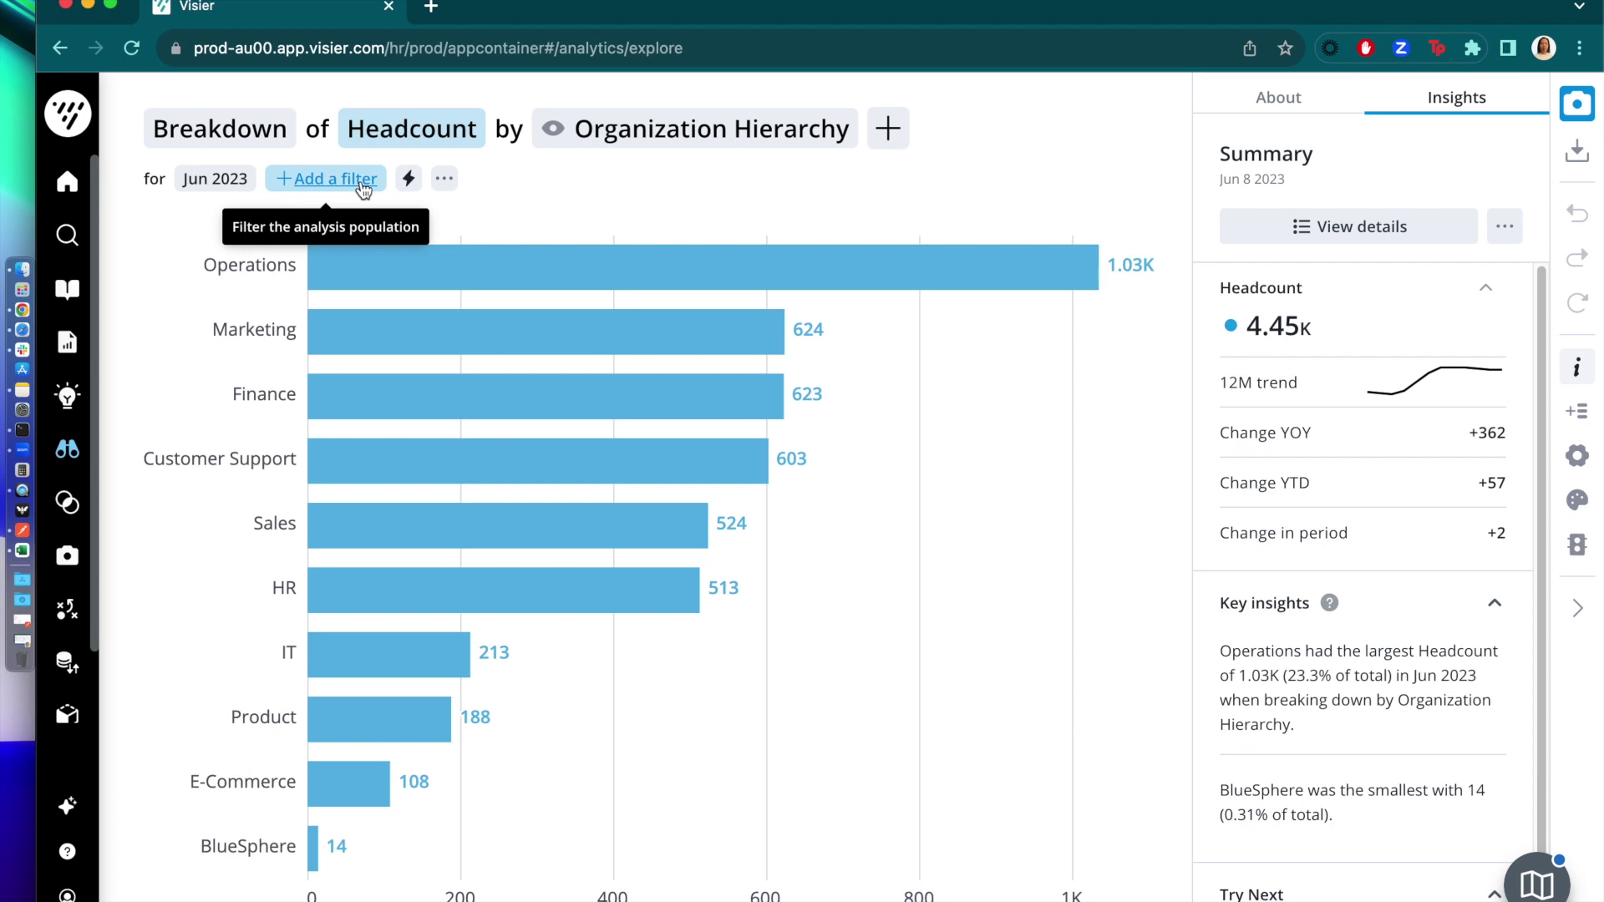
left_click(359, 181)
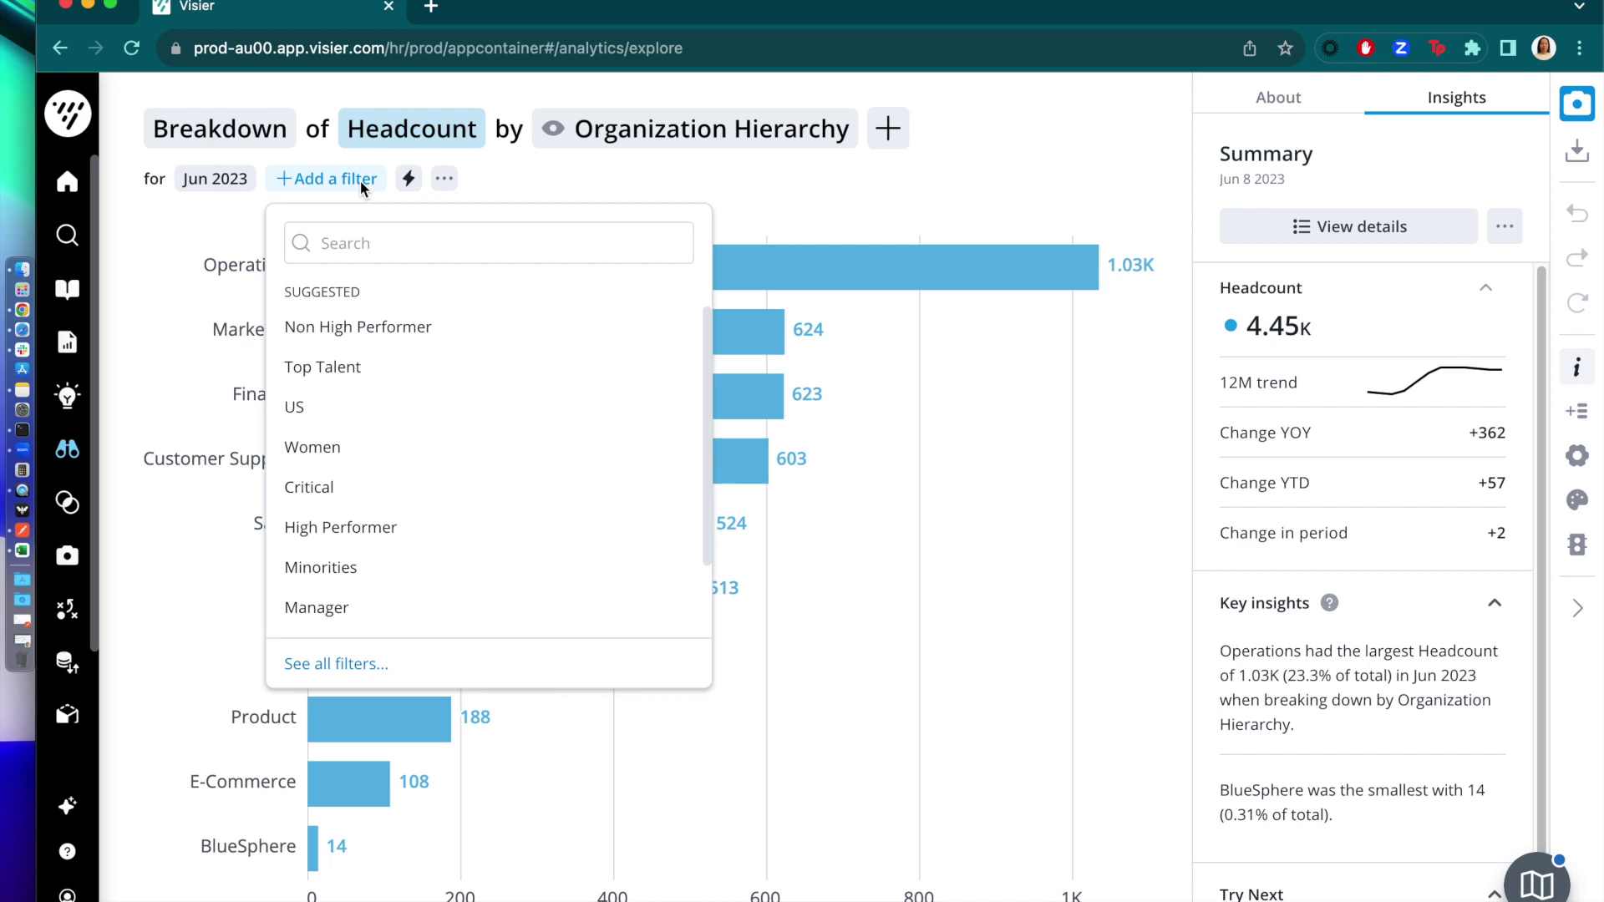
left_click(243, 102)
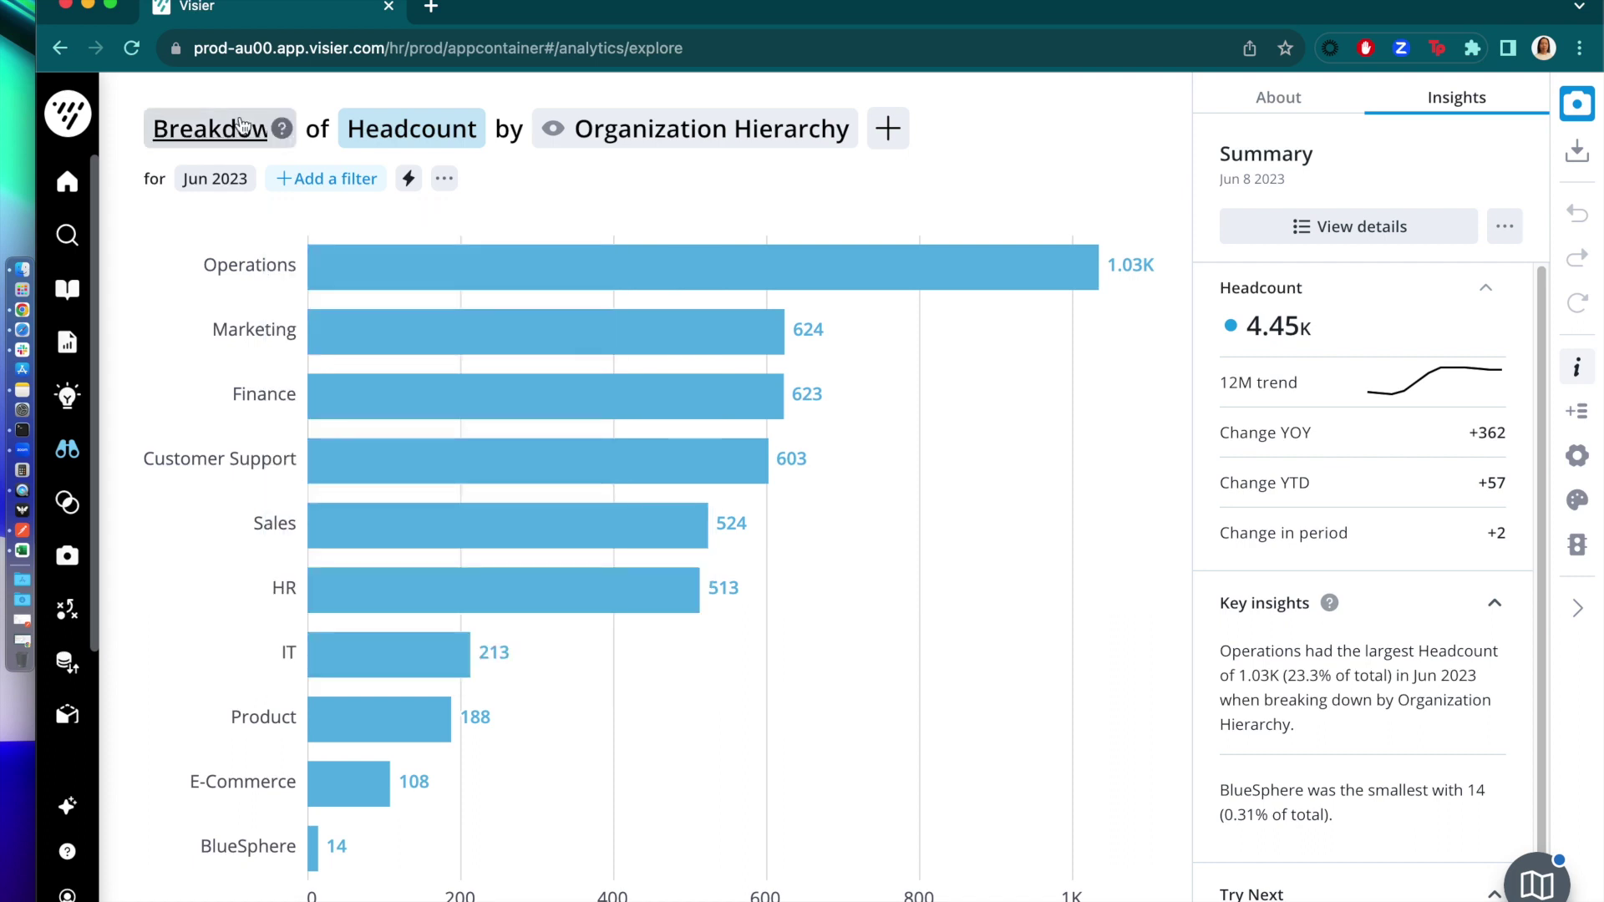
- Change the visual from Breakdown to Career Paths
left_click(243, 127)
scroll(251, 296, "down", 3)
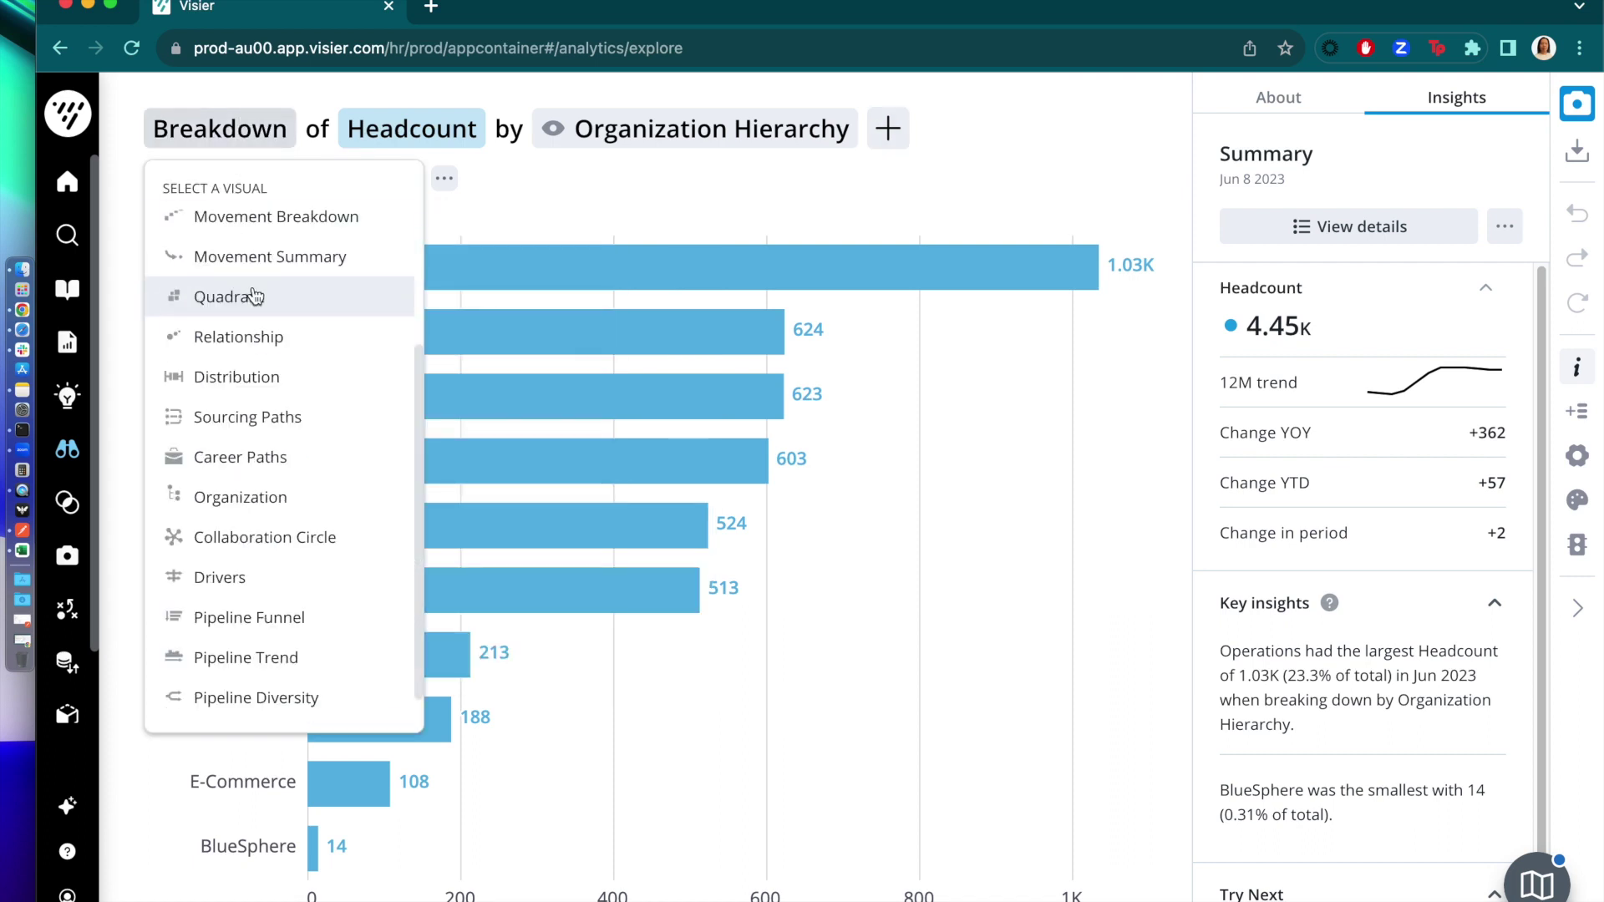
scroll(255, 296, "down", 1)
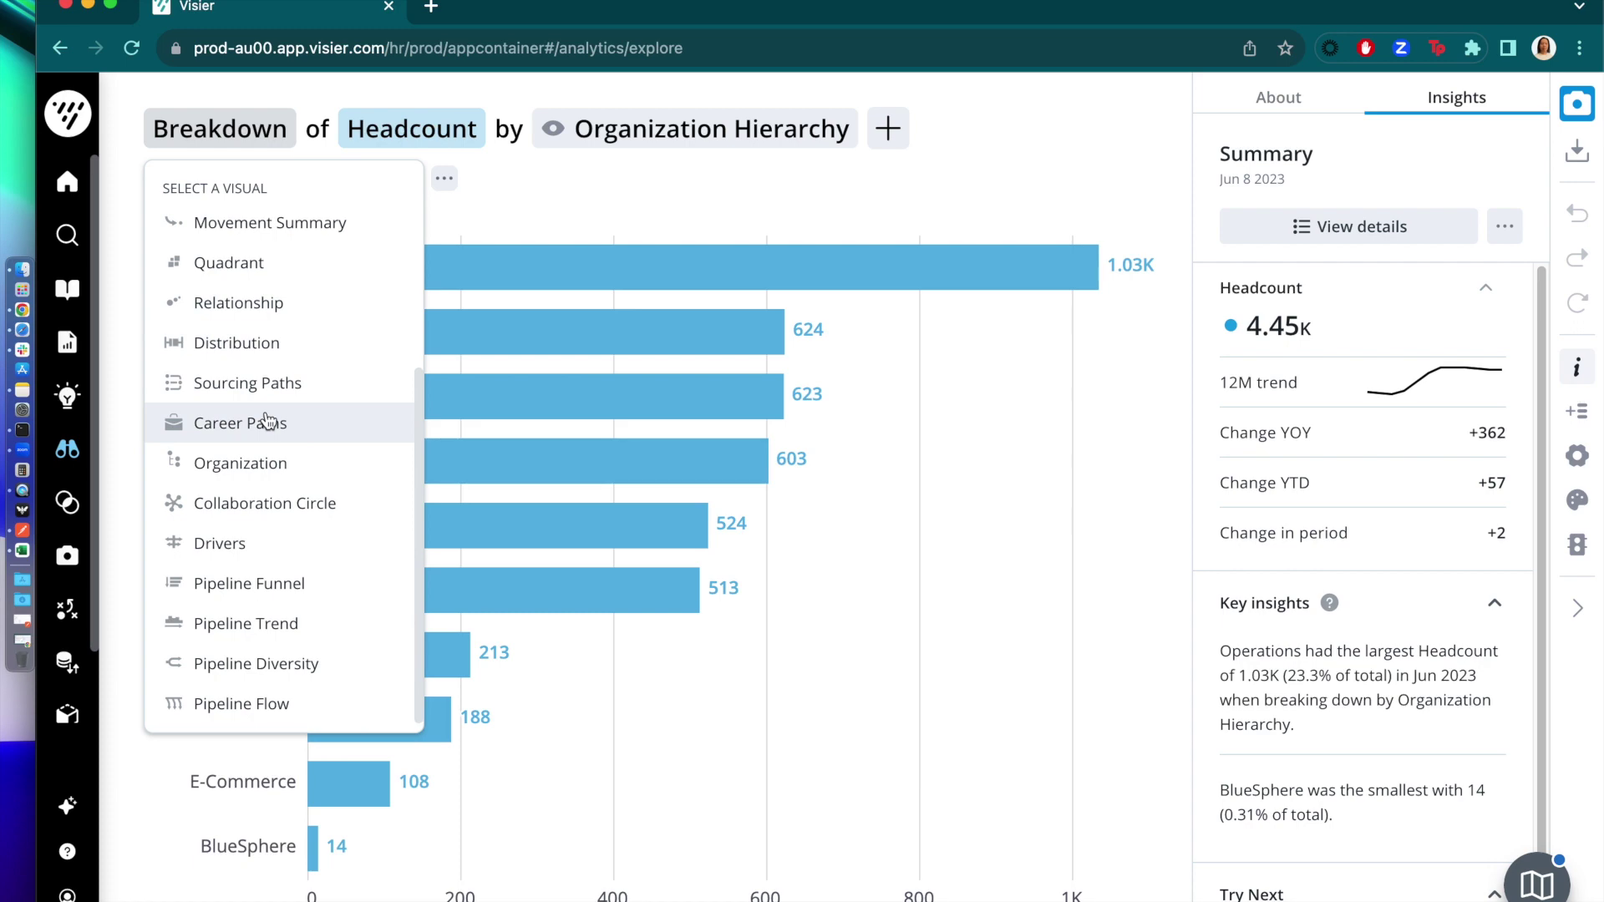
left_click(266, 422)
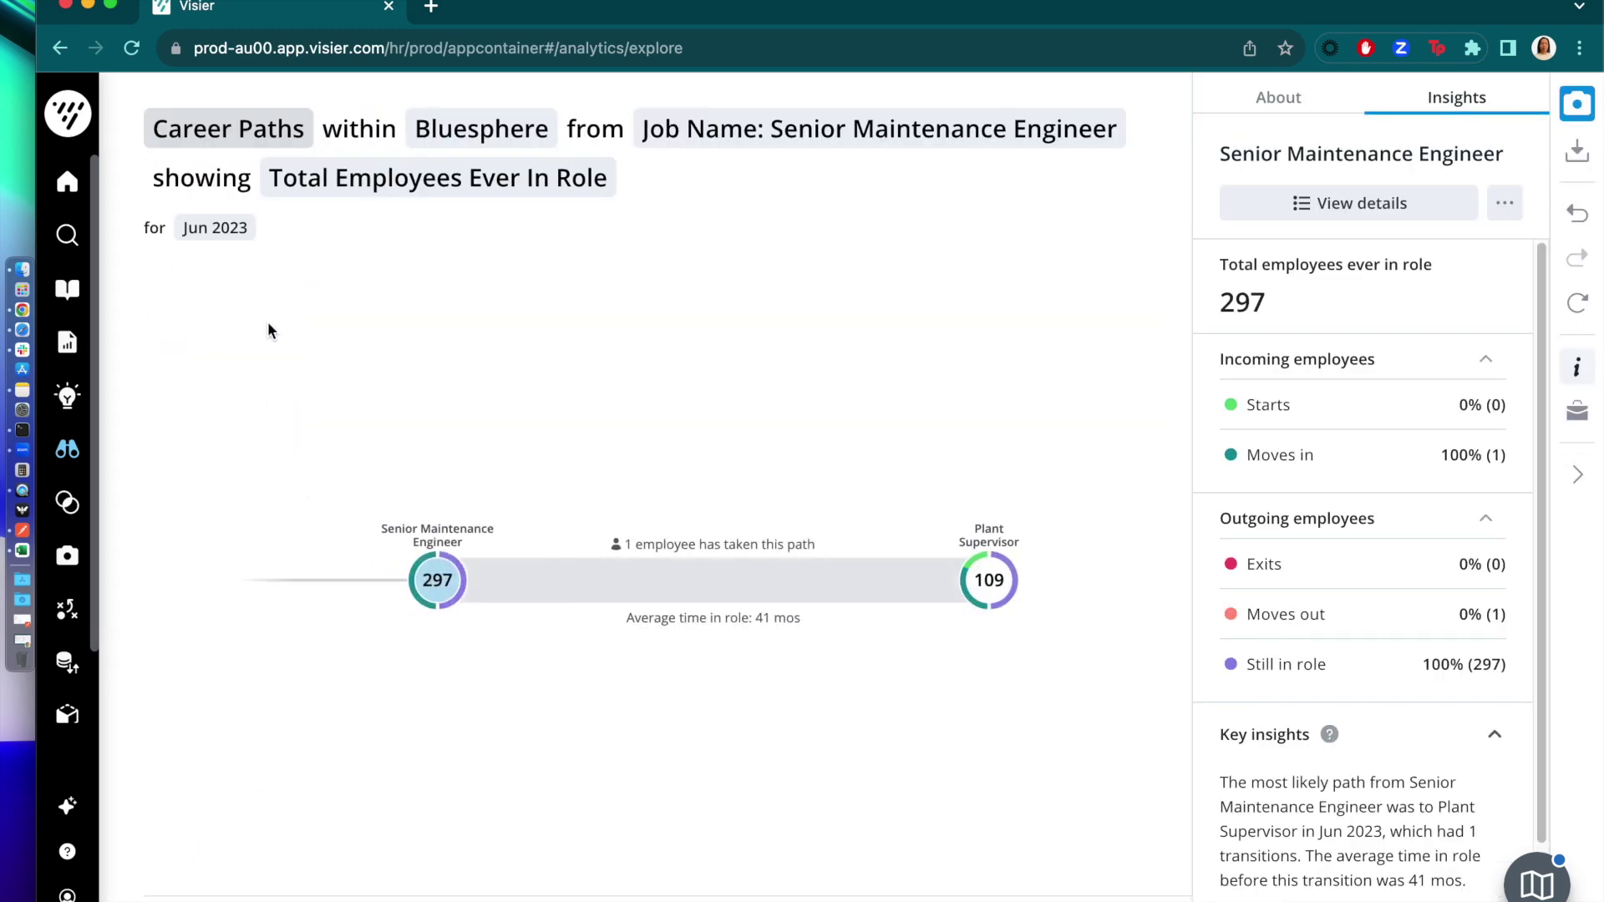
- Set the career path's time period by quarters to Q3 2022 - Q2 2023
left_click(246, 238)
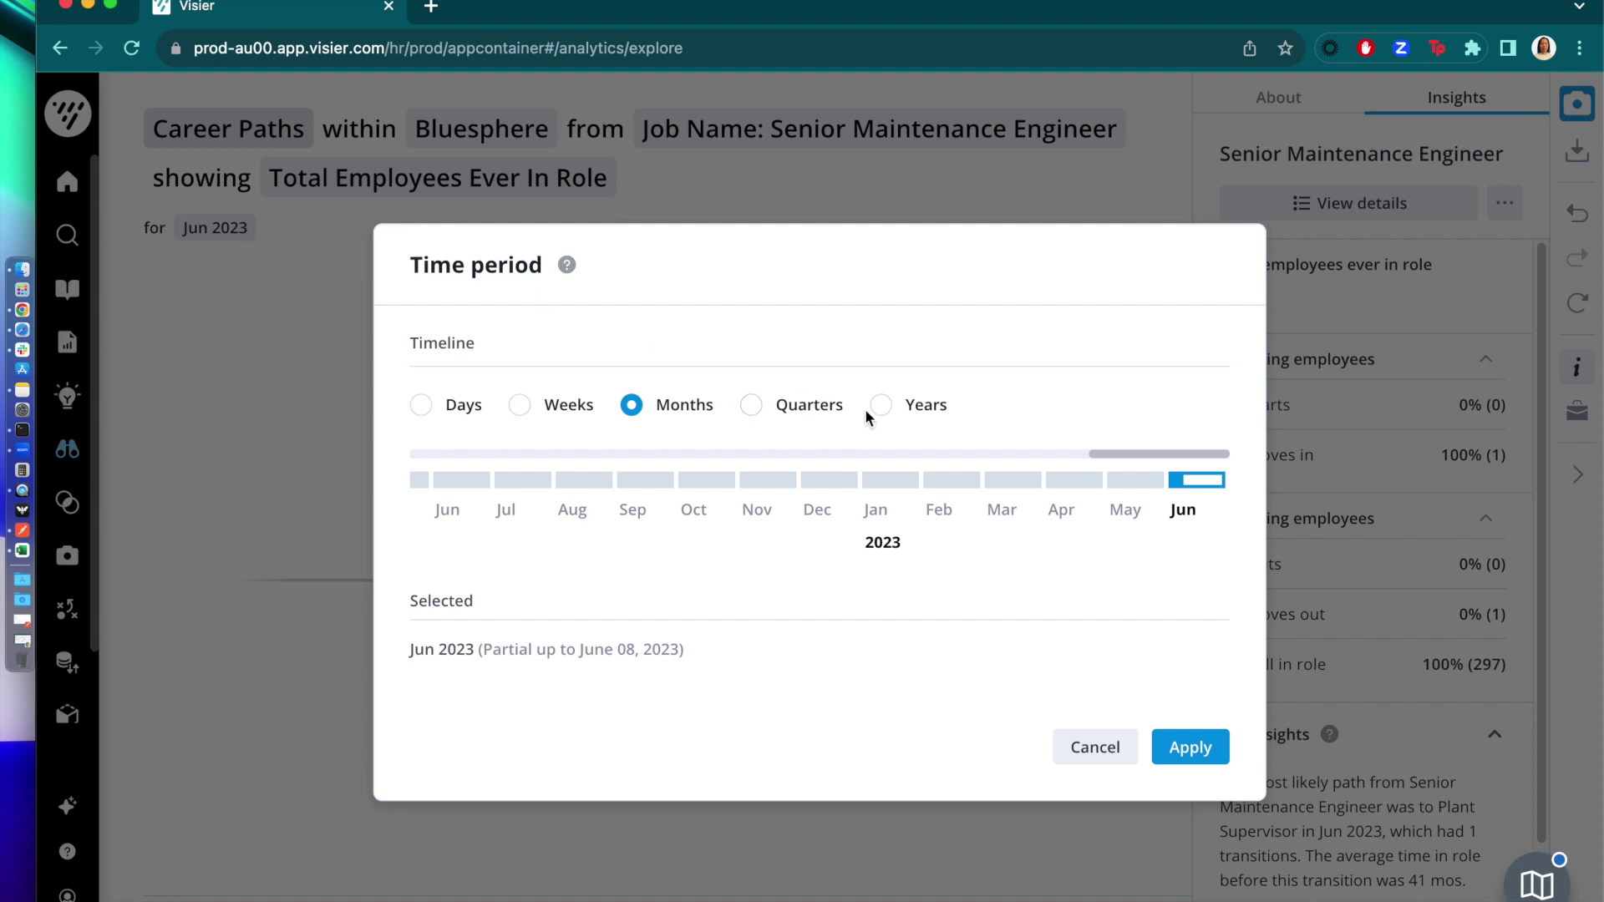
left_click(812, 409)
left_click_drag(1107, 479, 861, 476)
left_click(1179, 740)
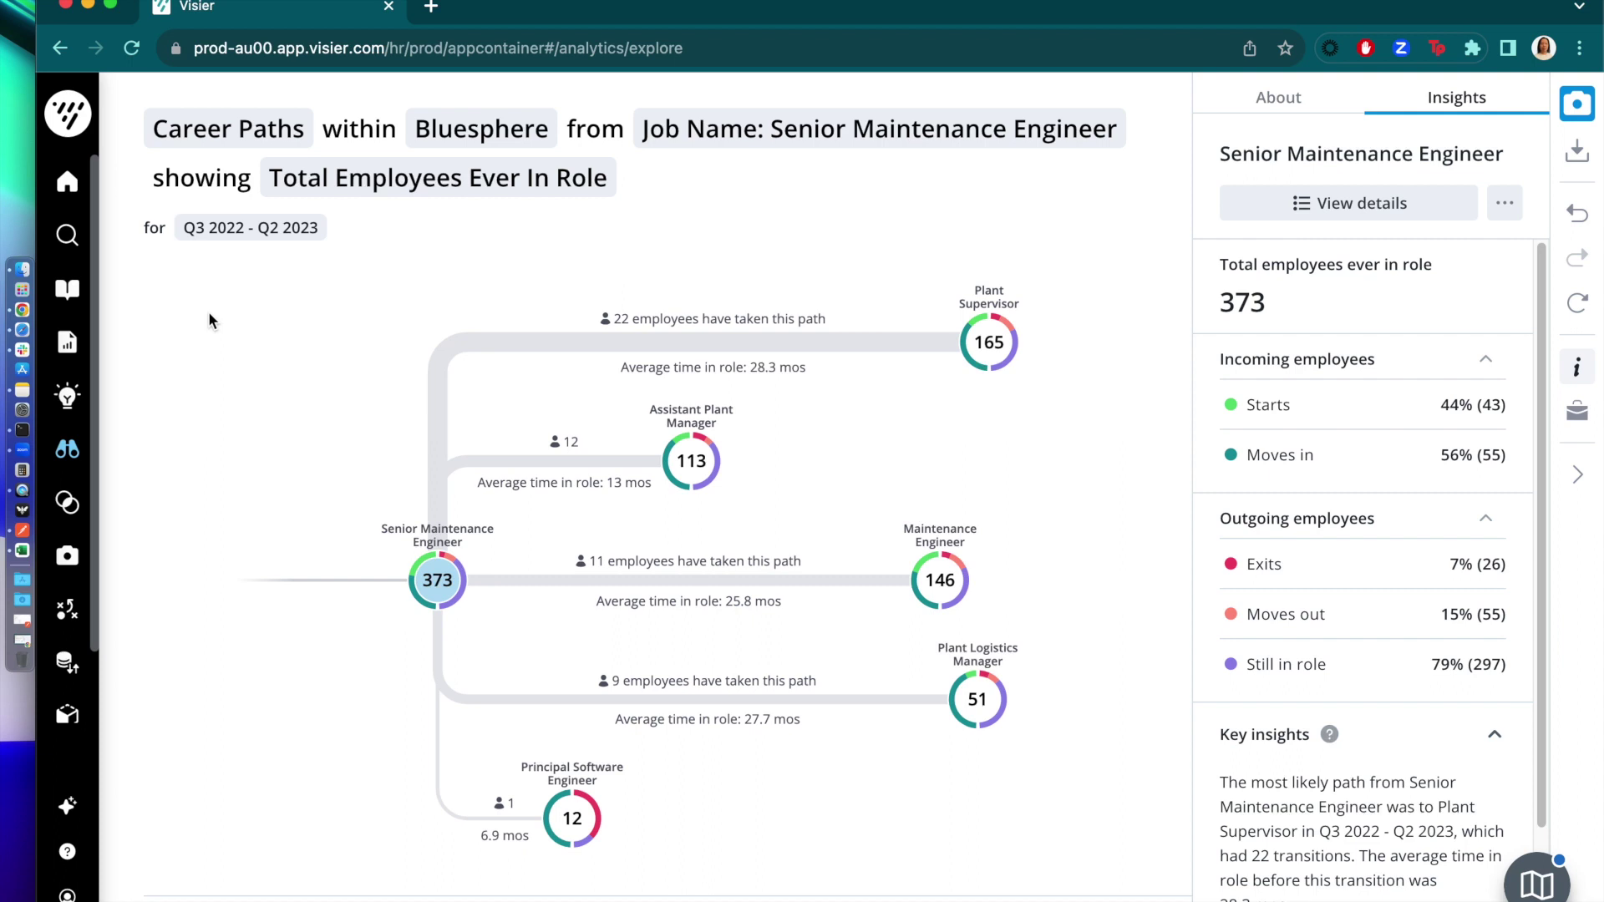
- Follow the career path from Senior Maintenance Engineer on to the Assistant Plant Manager role
left_click(698, 464)
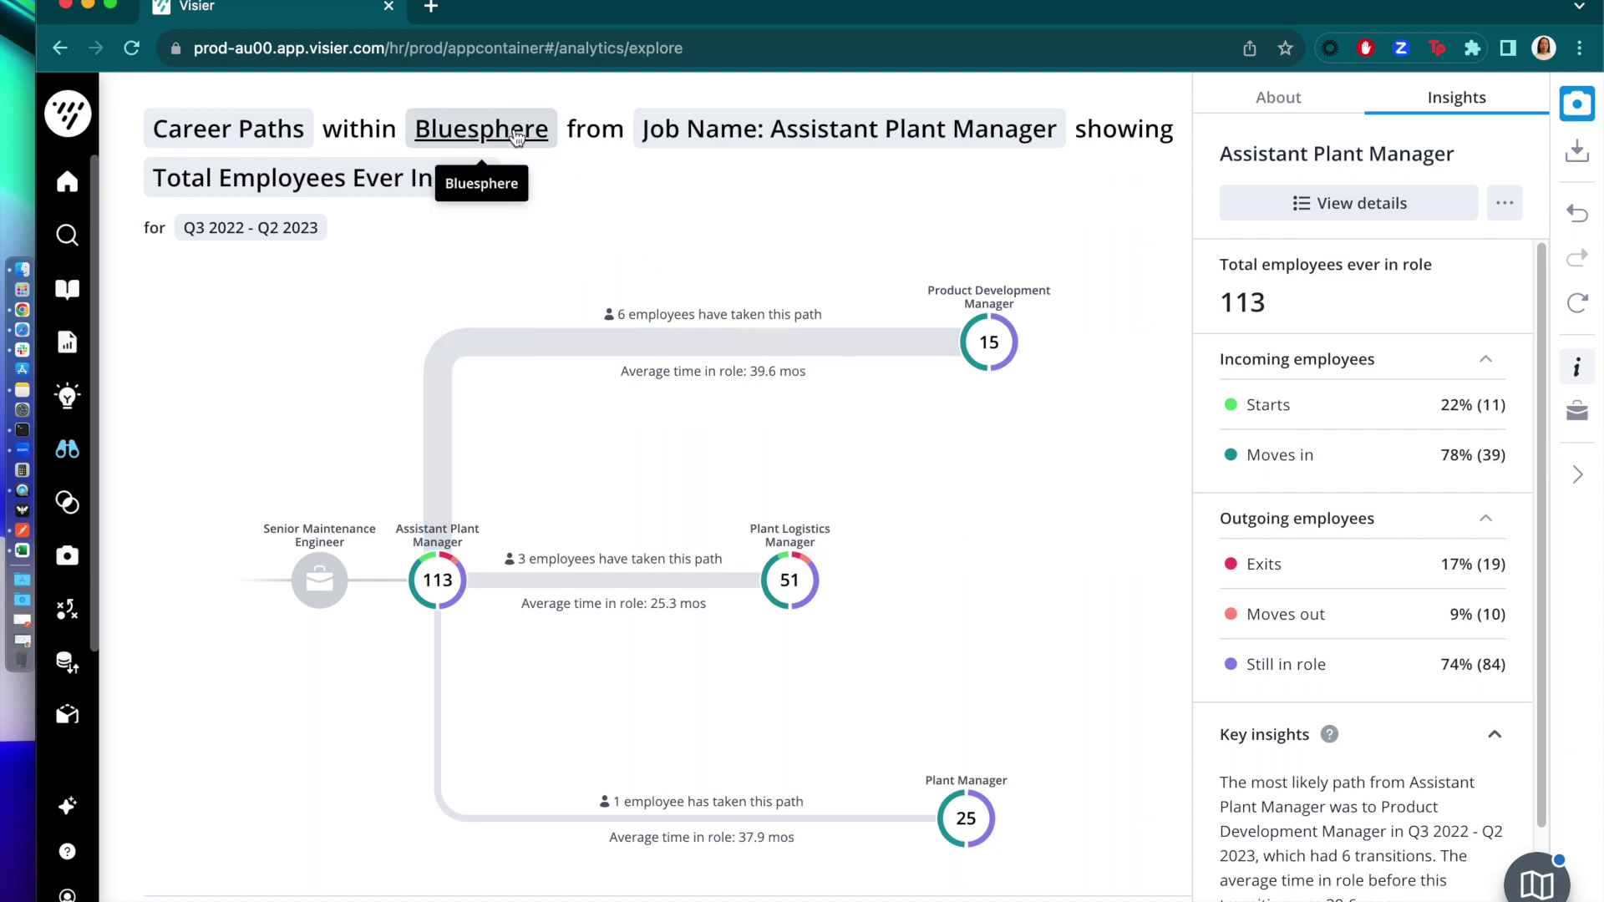
- Switch the career paths from the Bluesphere population to Visier Community
left_click(516, 134)
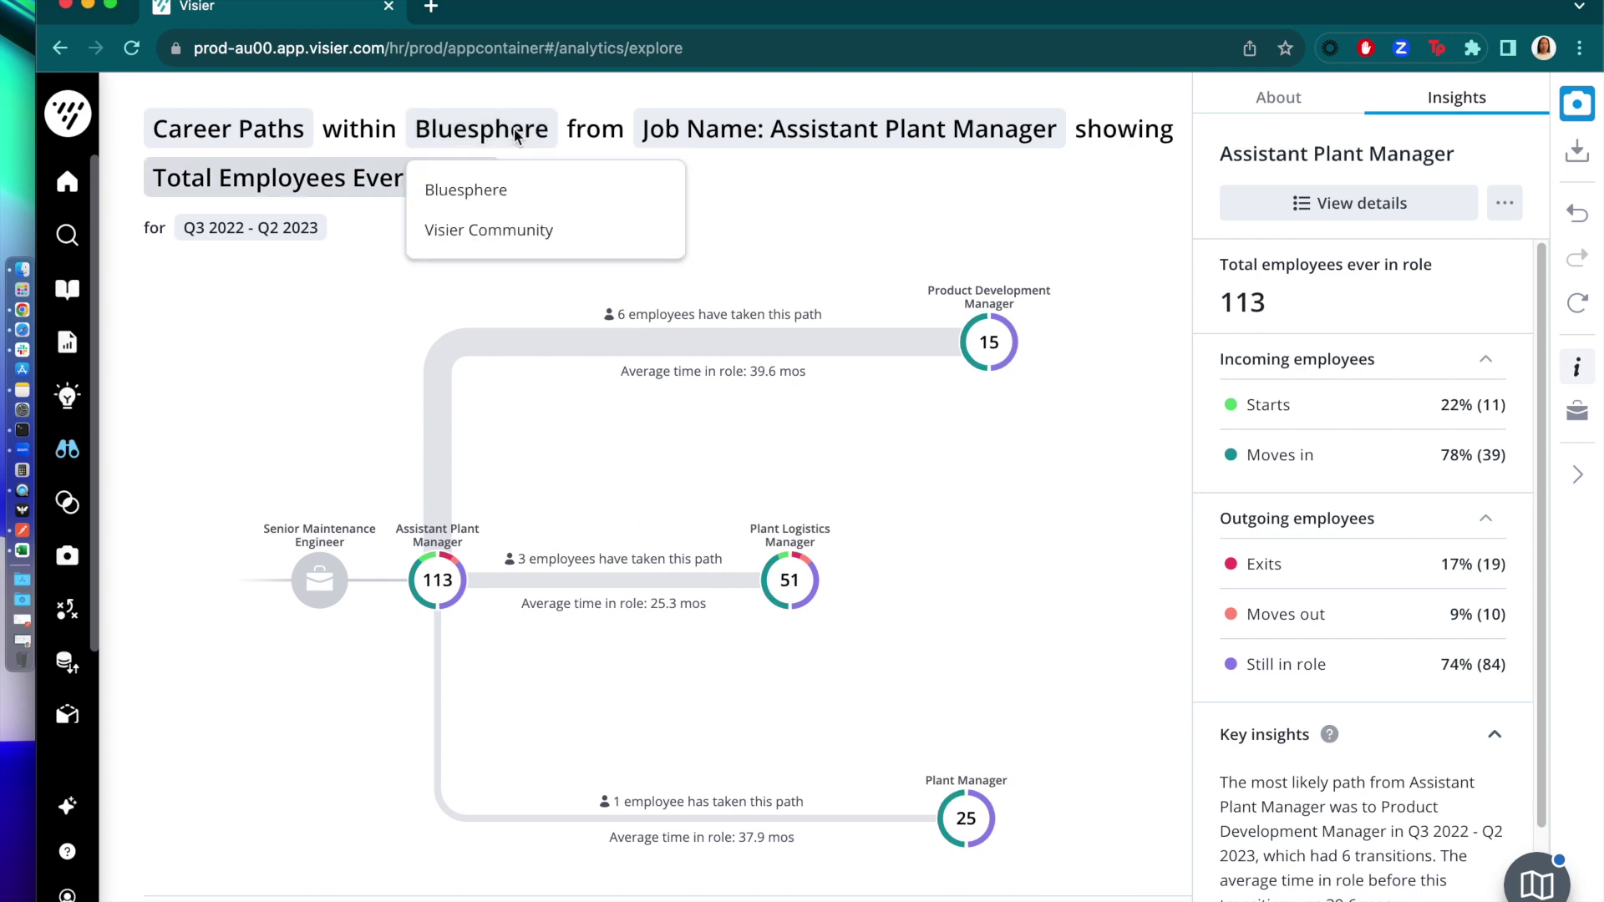
left_click(518, 225)
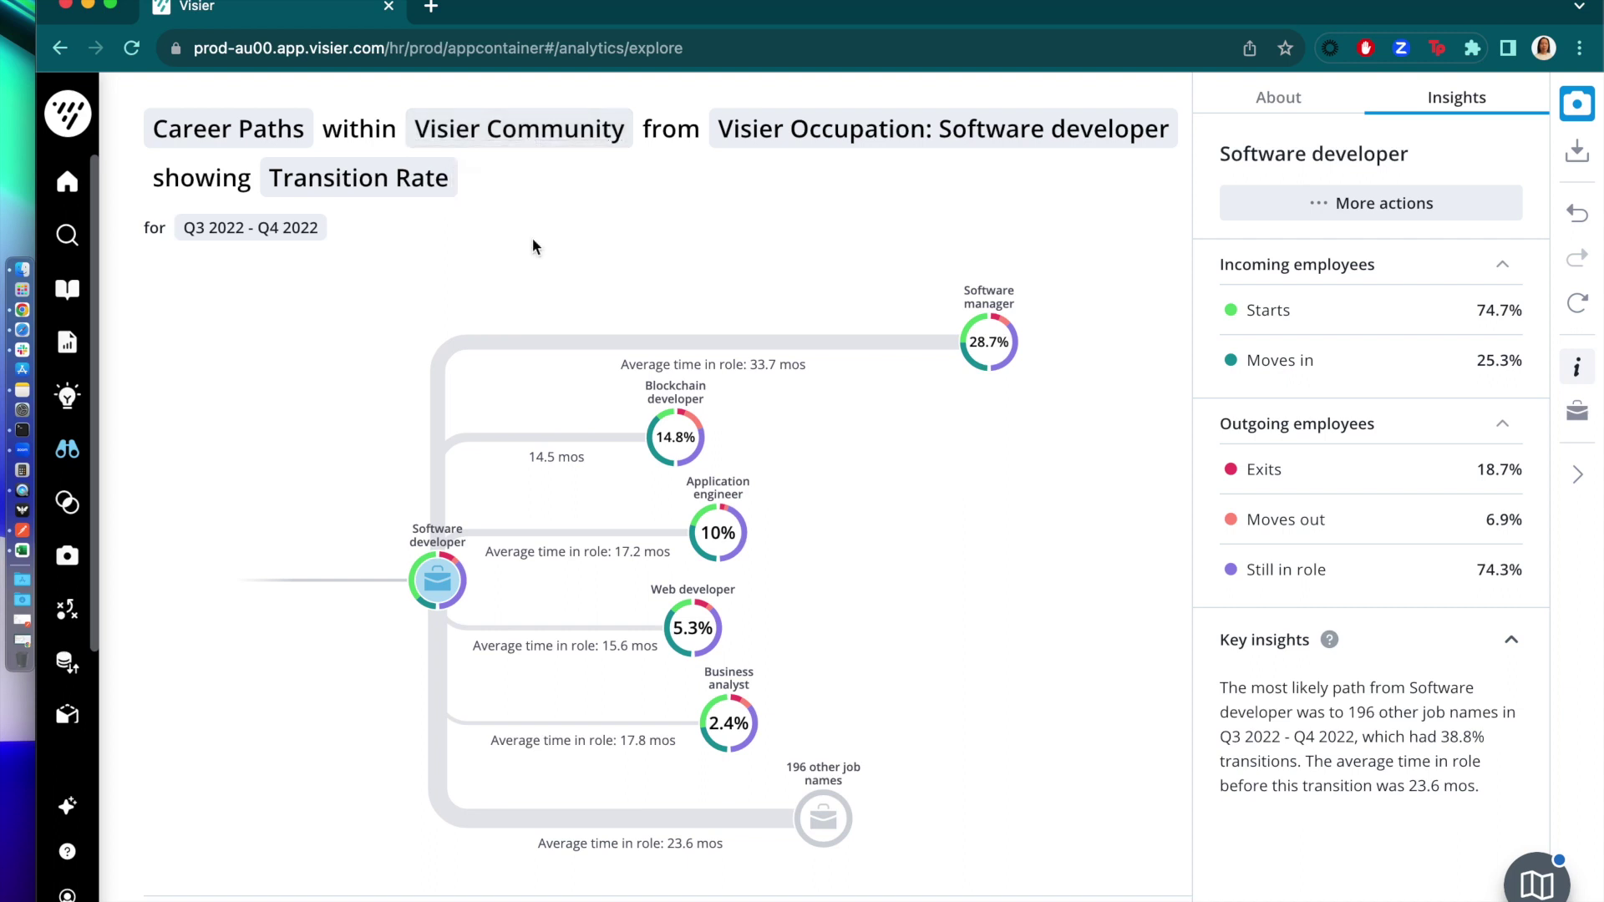
- Change the visual to Breakdown and replace its Headcount metric with Resignation Rate
left_click(293, 132)
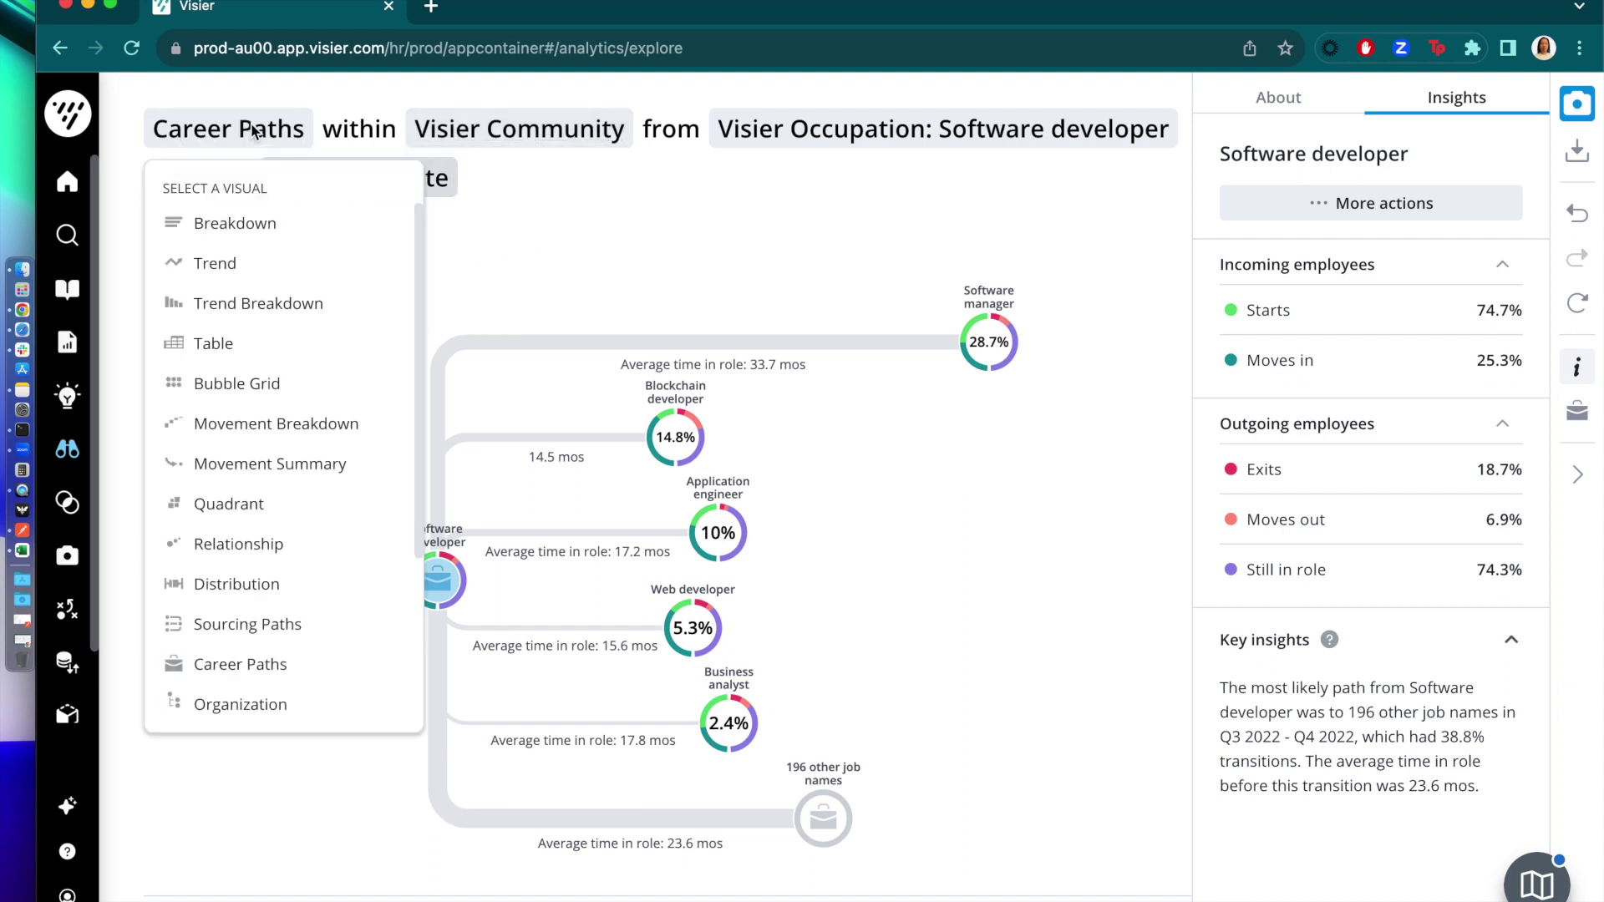
left_click(247, 233)
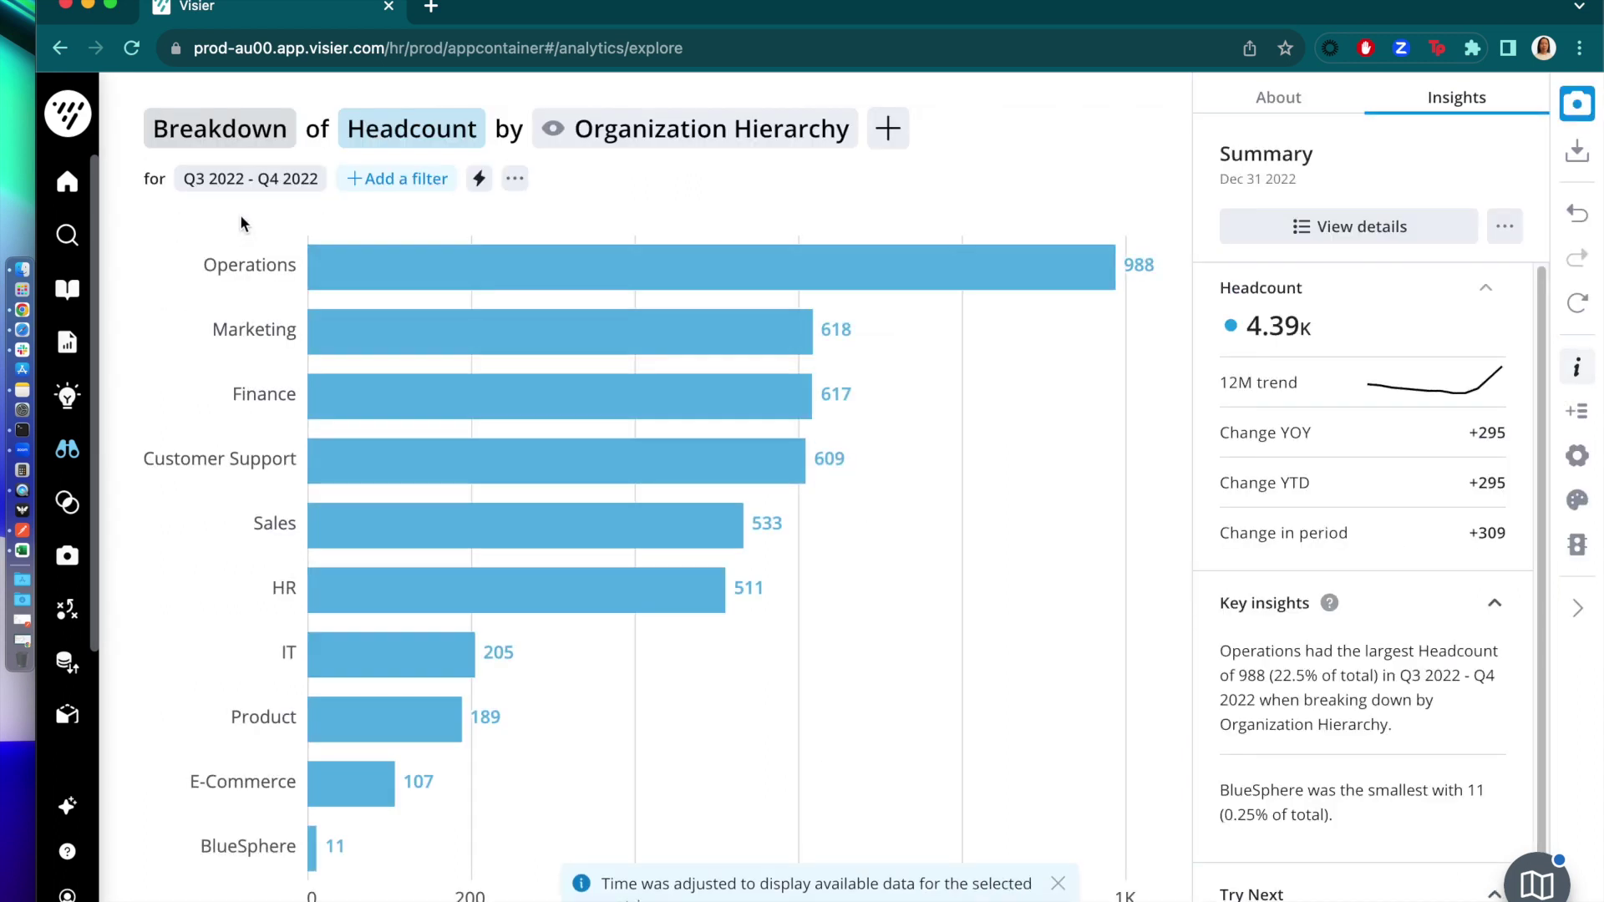
left_click(455, 132)
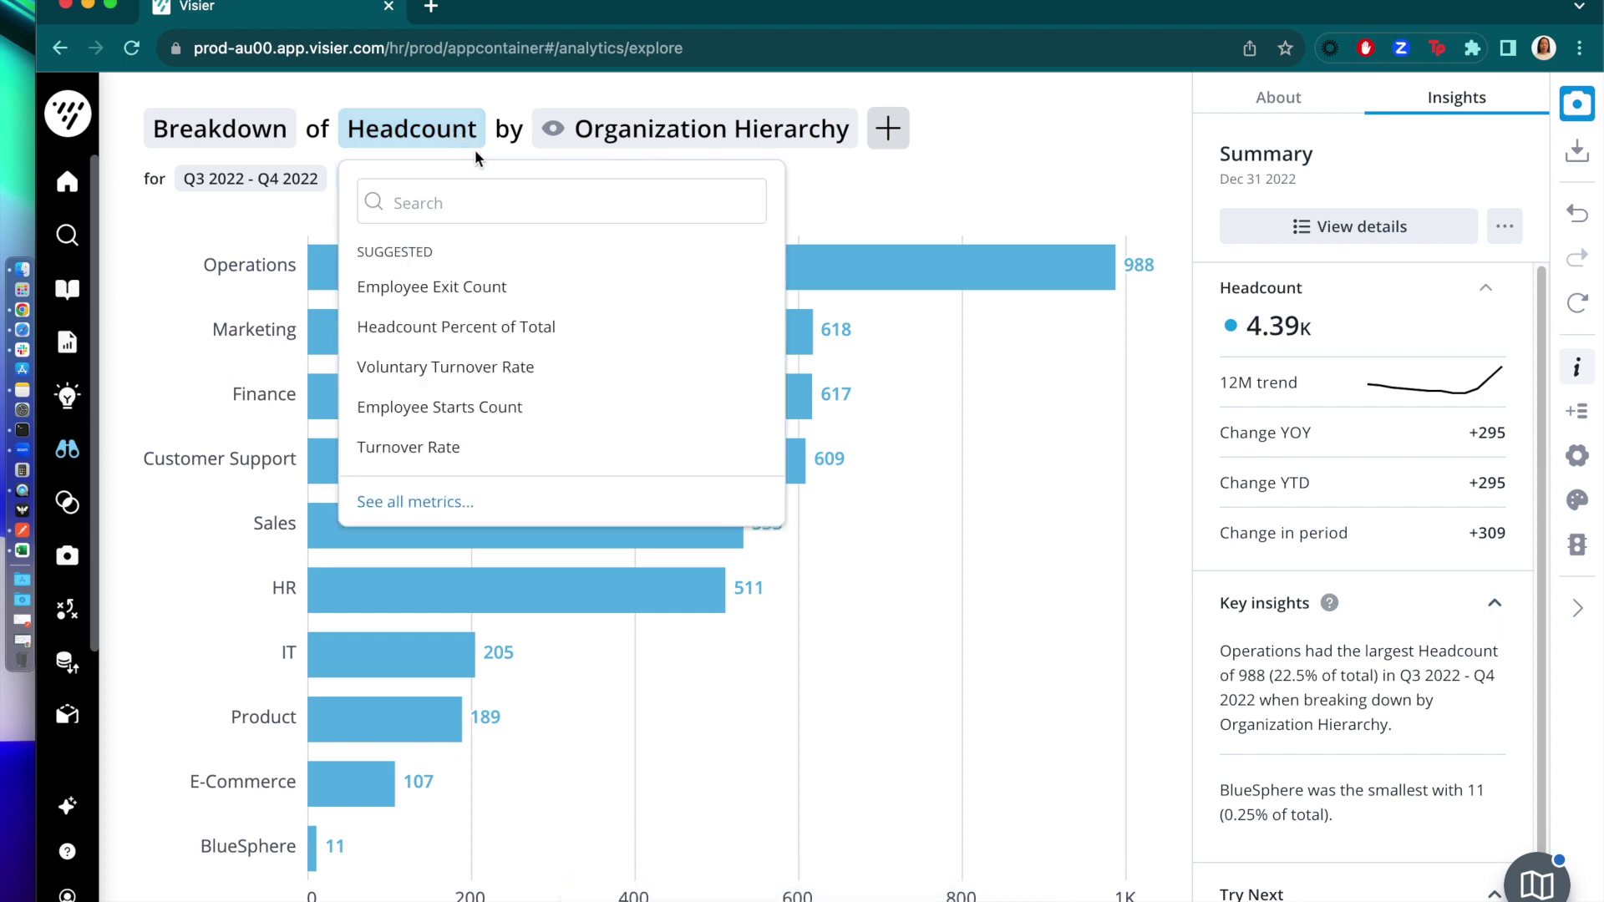
left_click(467, 198)
type("resignation")
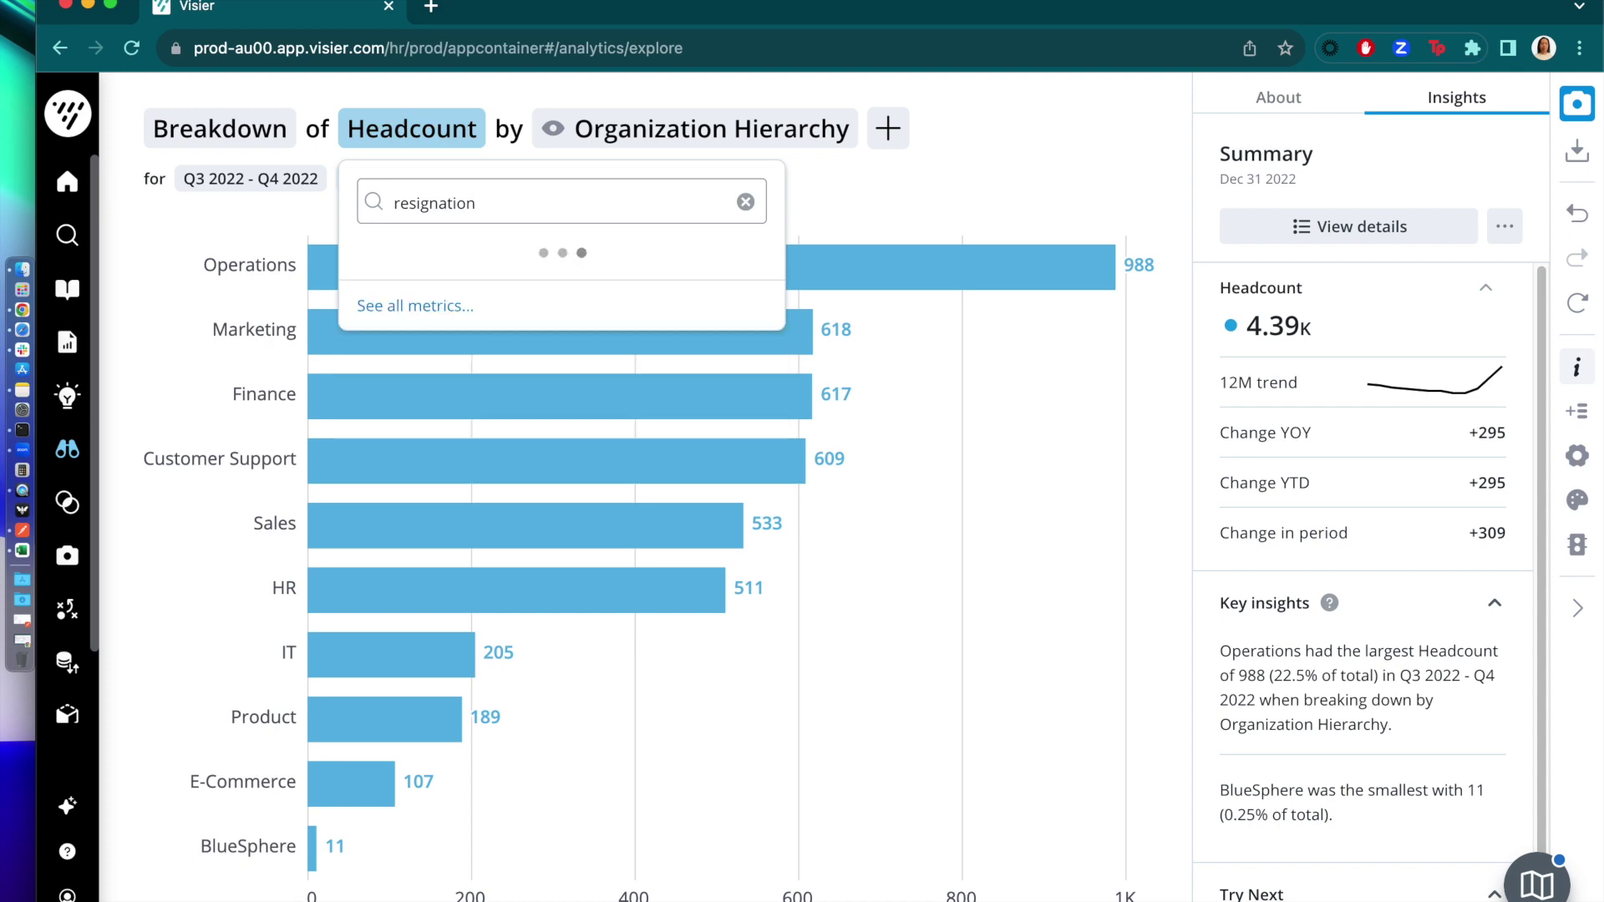
left_click(478, 255)
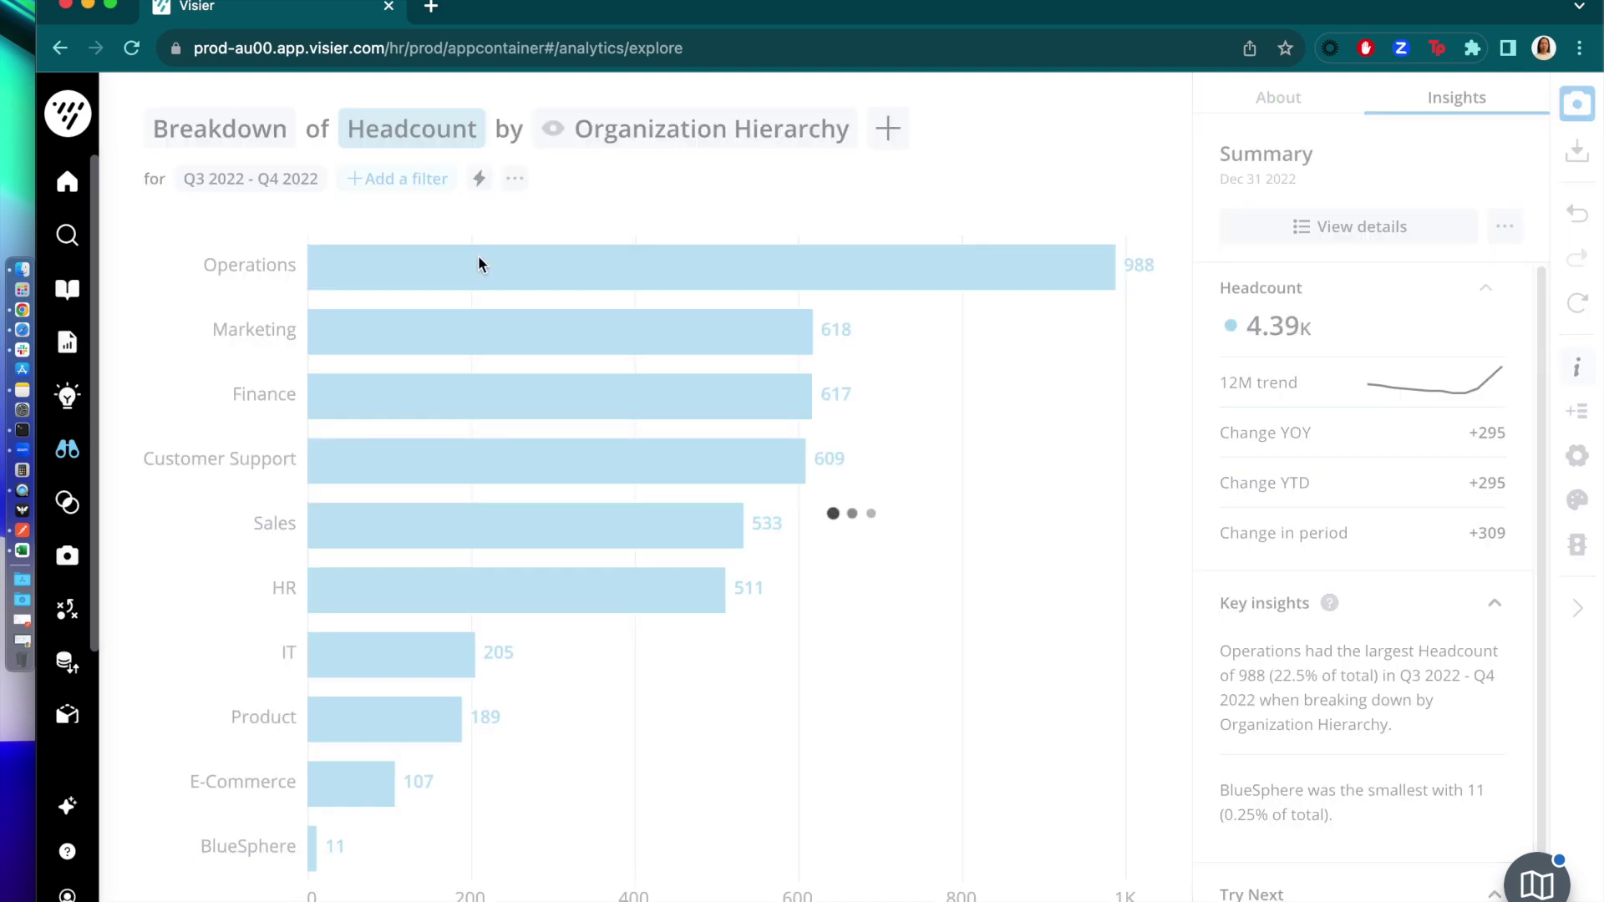
- Set the breakdown's time period by months to Jun 2022 - May 2023
left_click(210, 179)
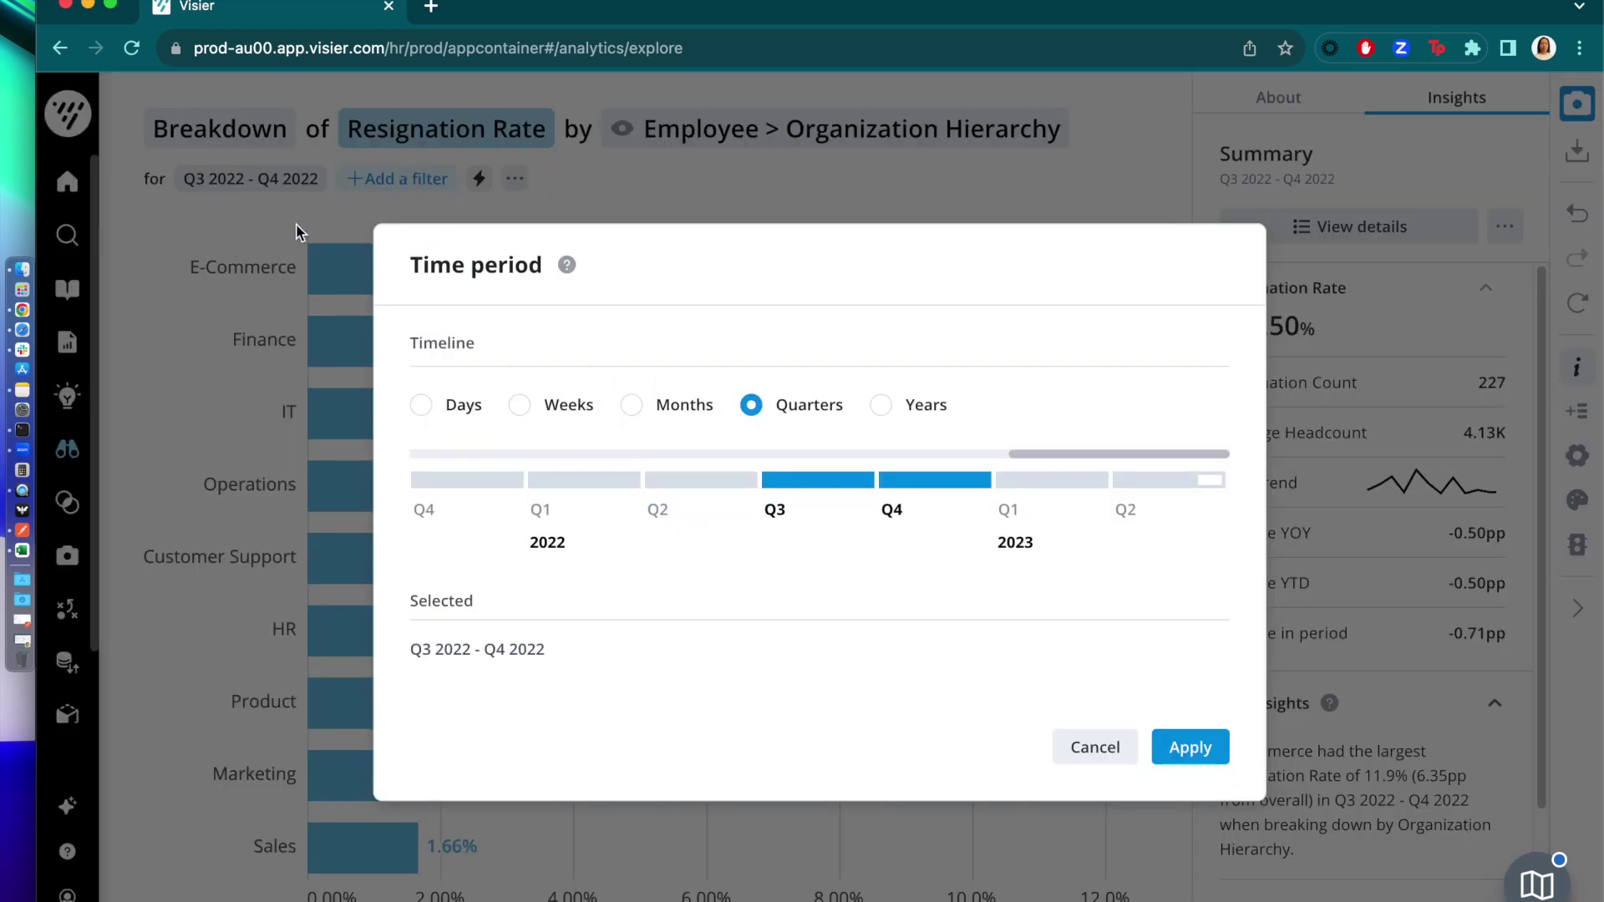
left_click(681, 405)
left_click_drag(1125, 480, 444, 479)
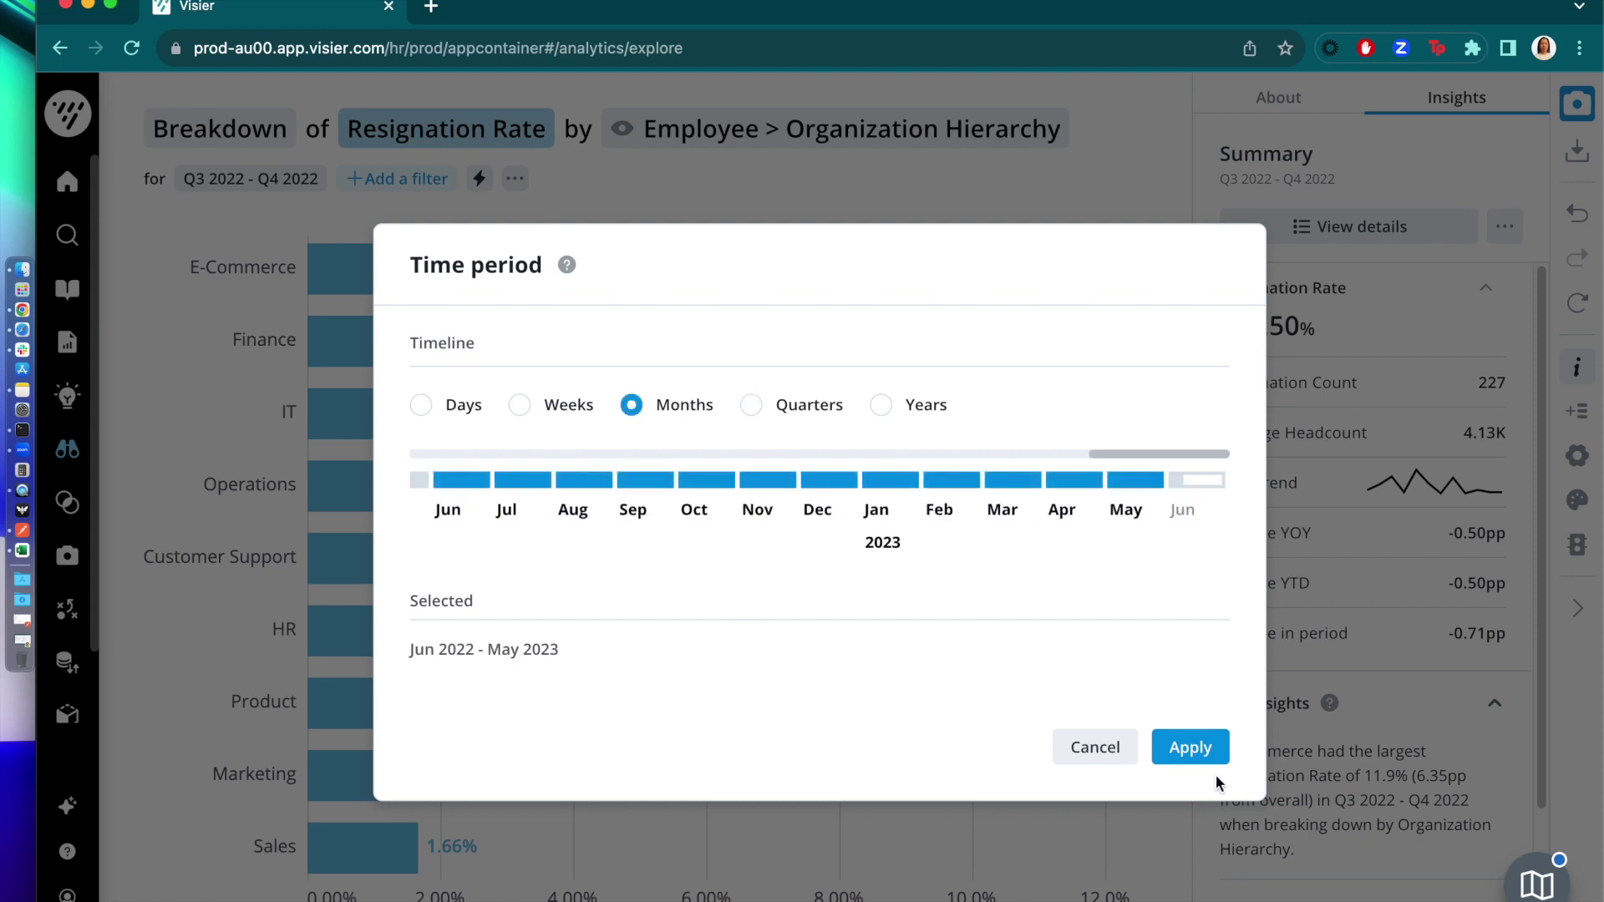
left_click(1174, 742)
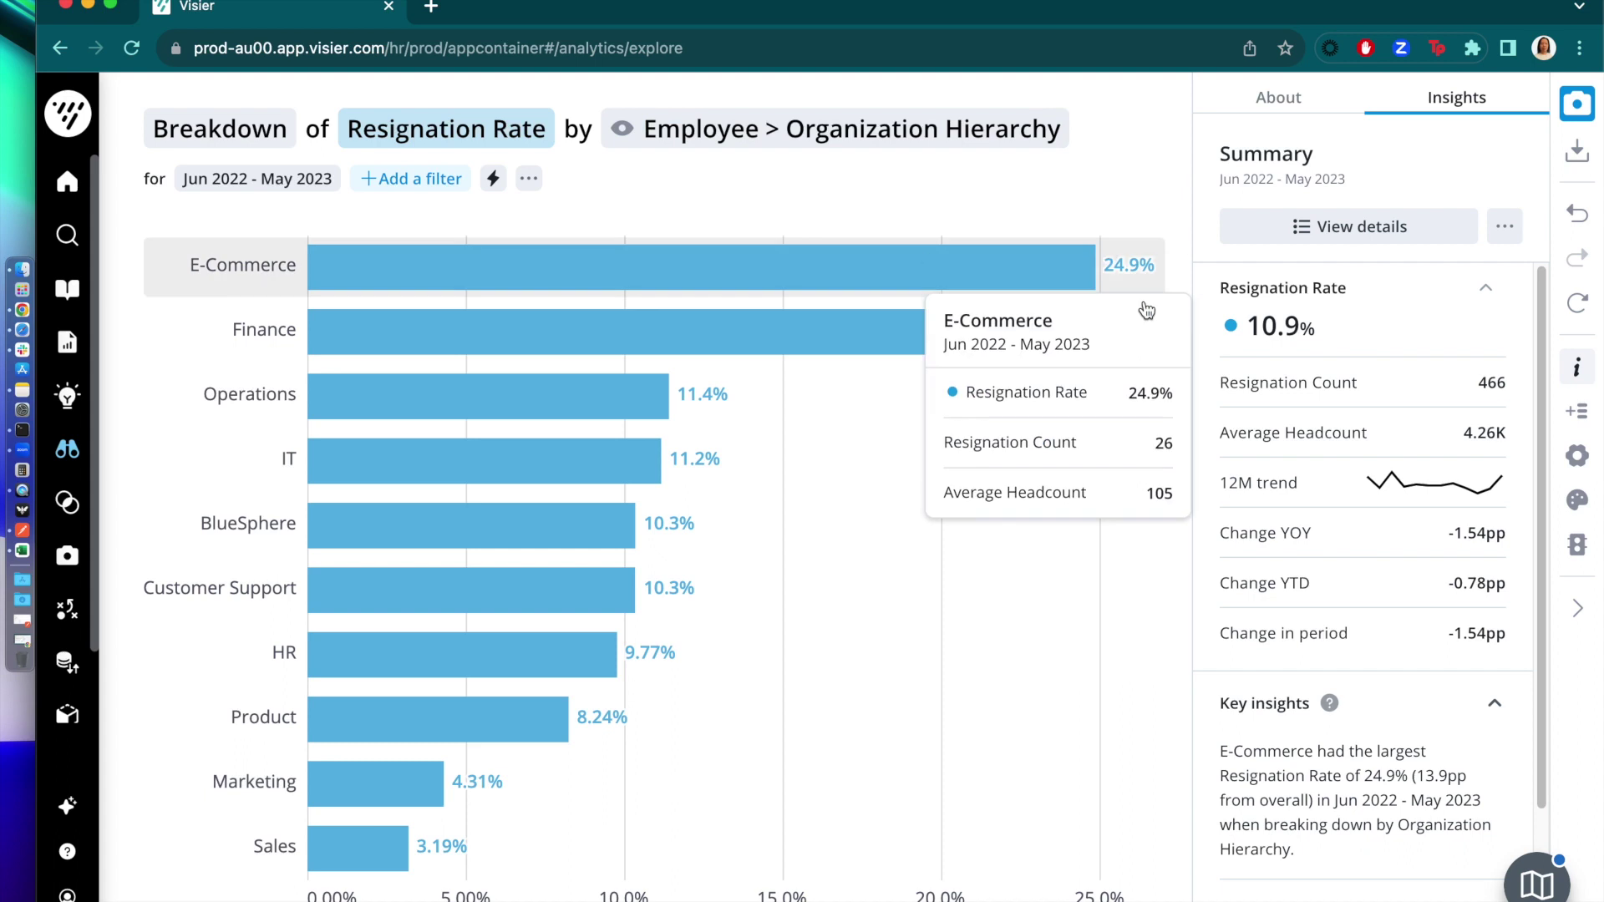
- Apply the suggested Change from Previous Period traffic light rule to the Resignation Rate breakdown
left_click(1575, 545)
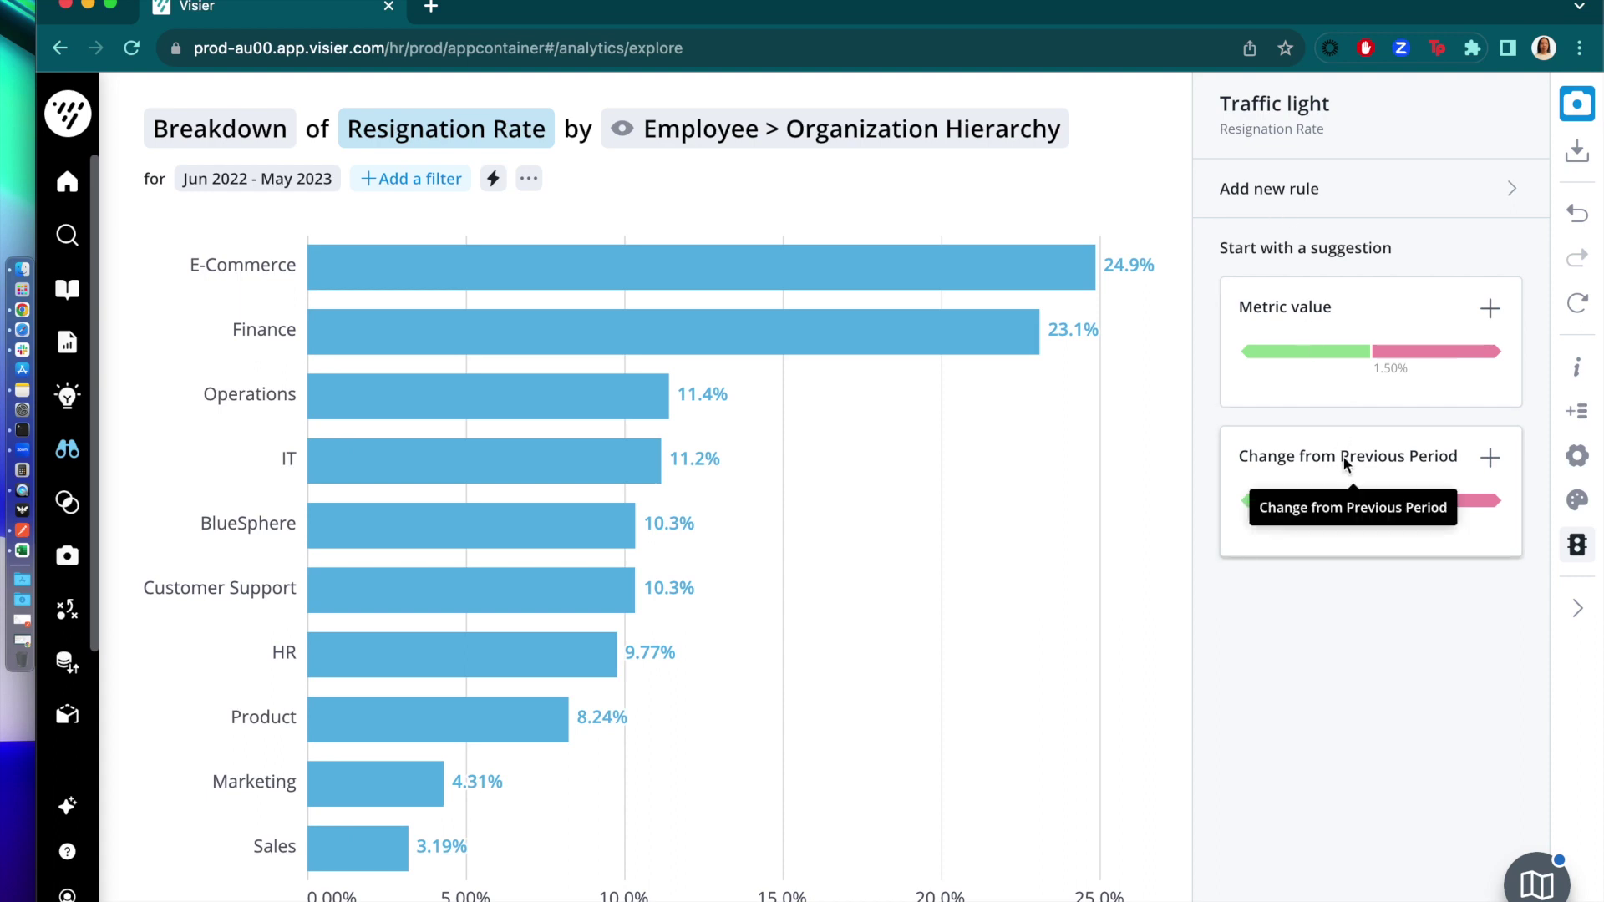
left_click(1331, 489)
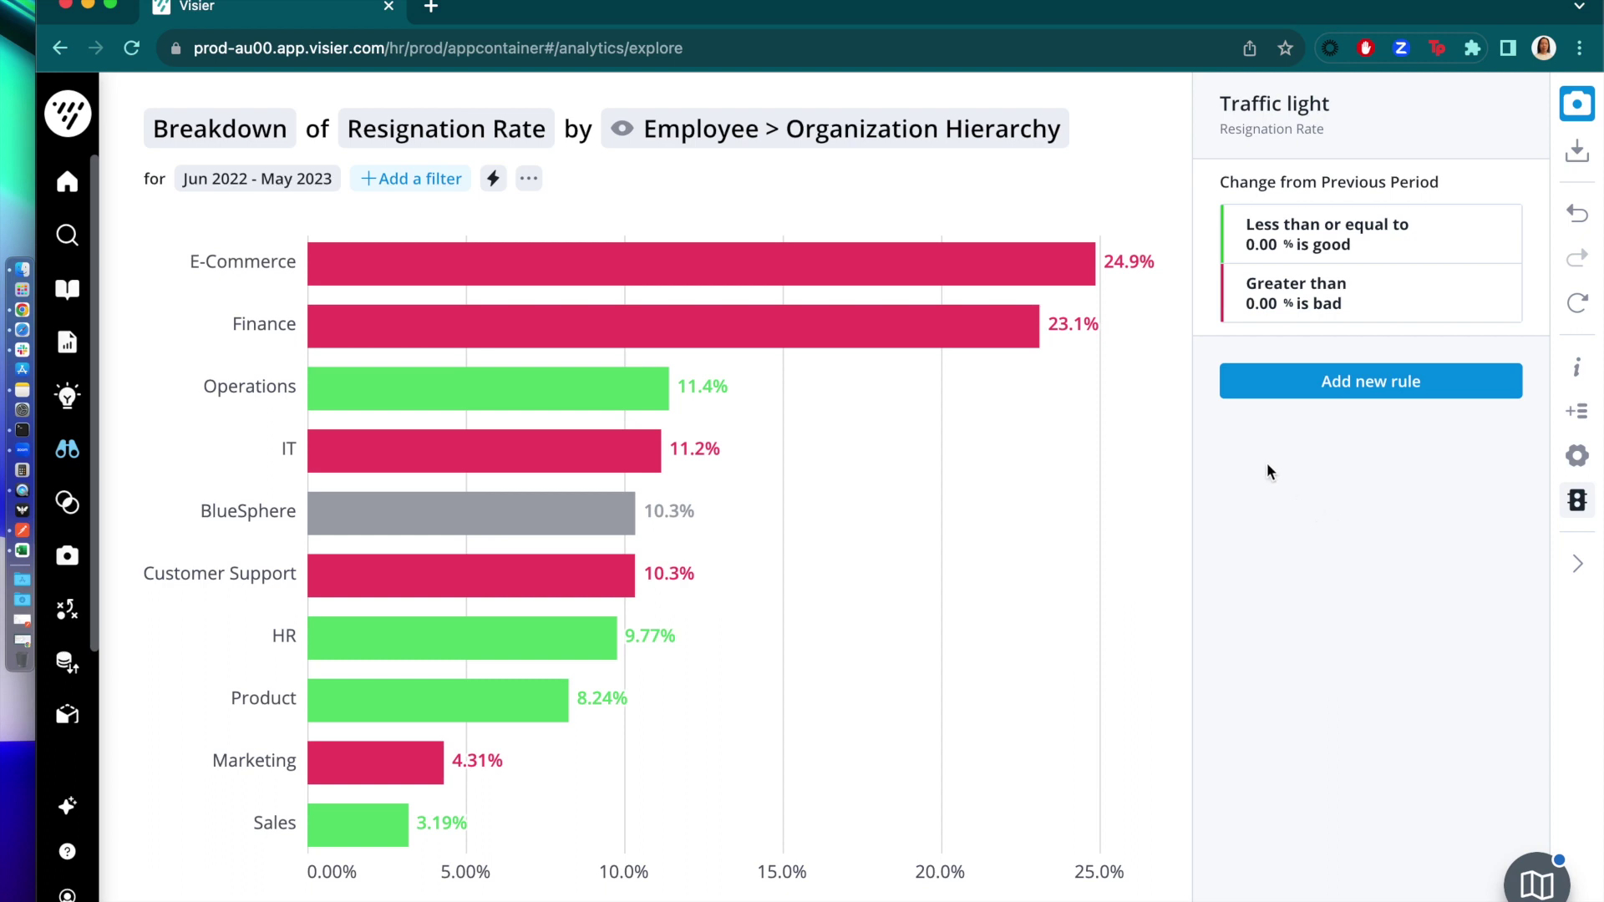
mouse_move(682, 419)
- Compare Resignation Rate with the metric Resignation Rate - My Visier Benchmark™ - Trend (Average), found by searching for "visier benchmark resignation rate"
left_click(1575, 413)
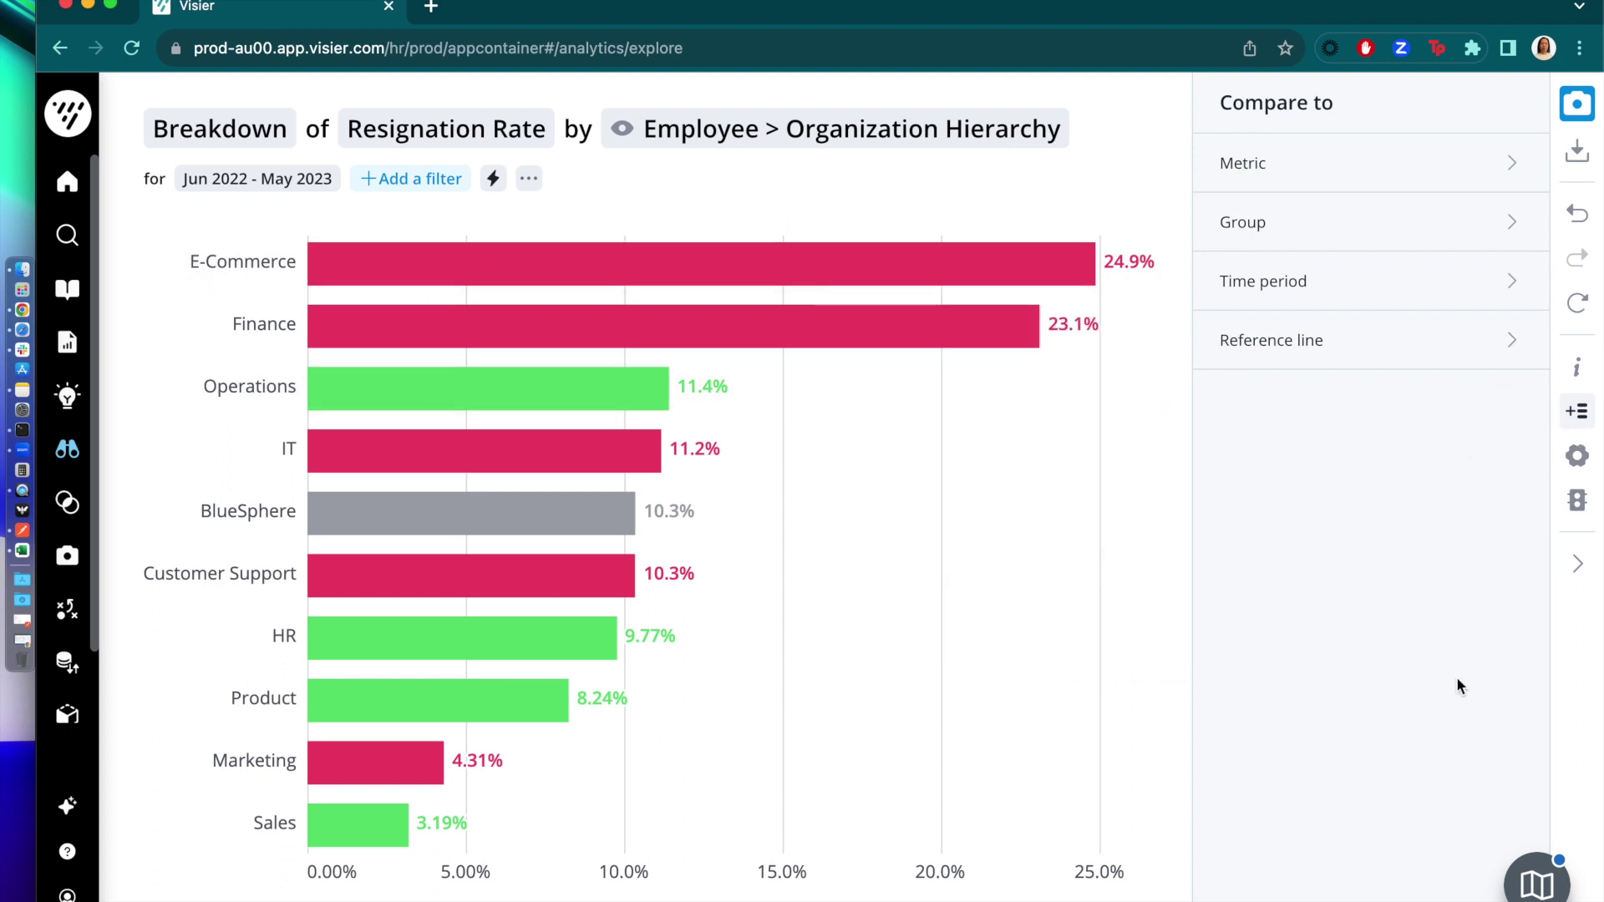
left_click(1285, 177)
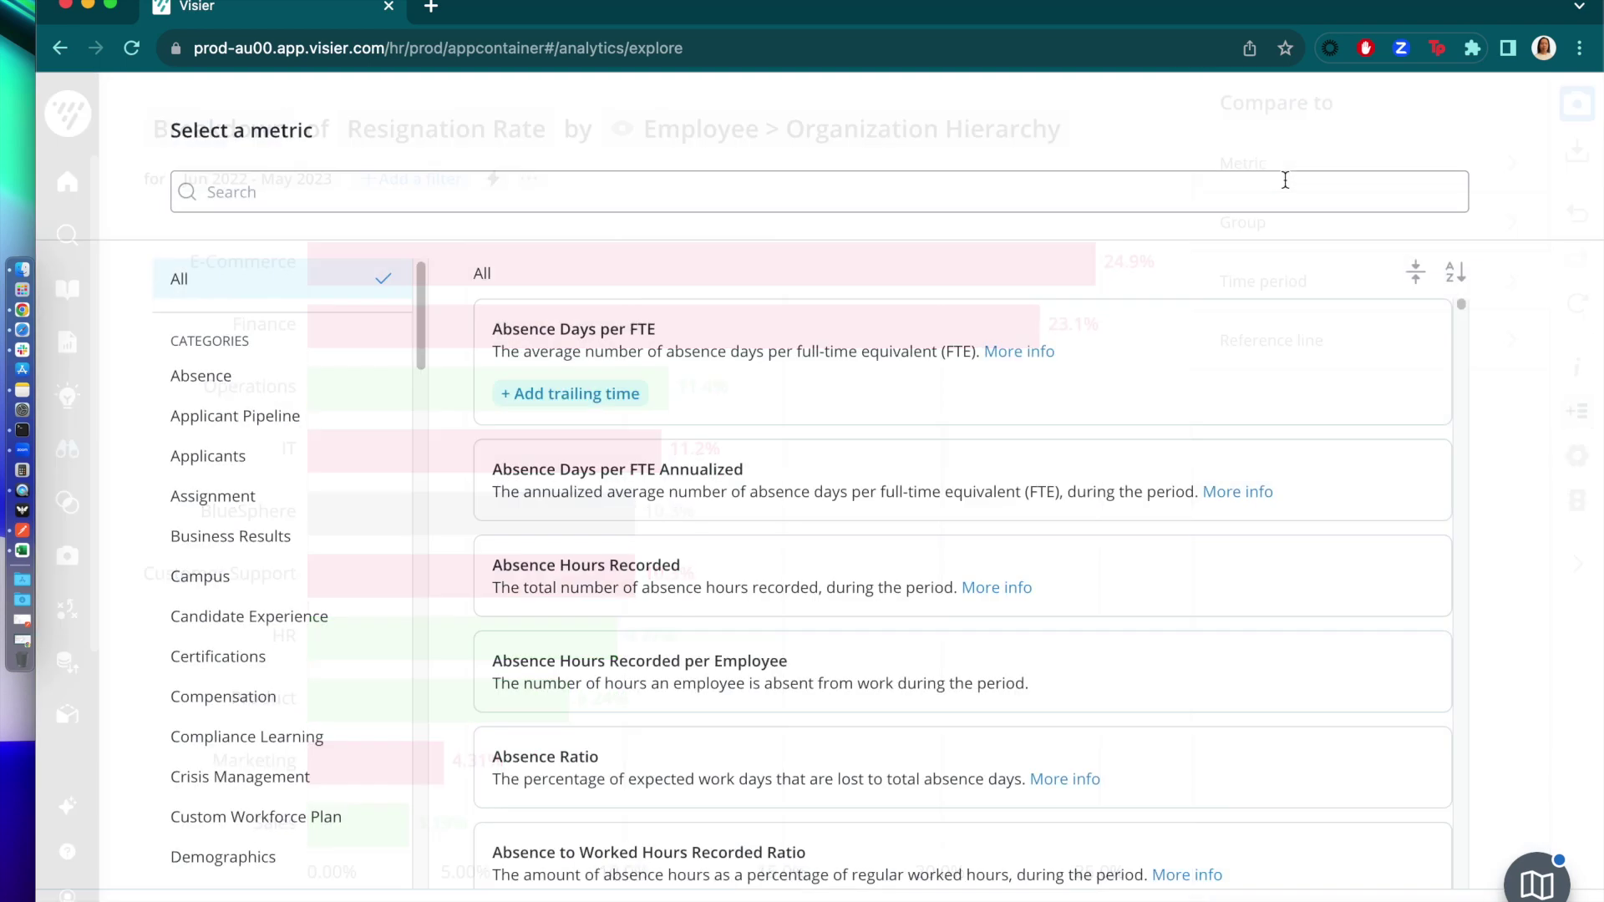
left_click(739, 204)
type("visier benchmark resignation rate")
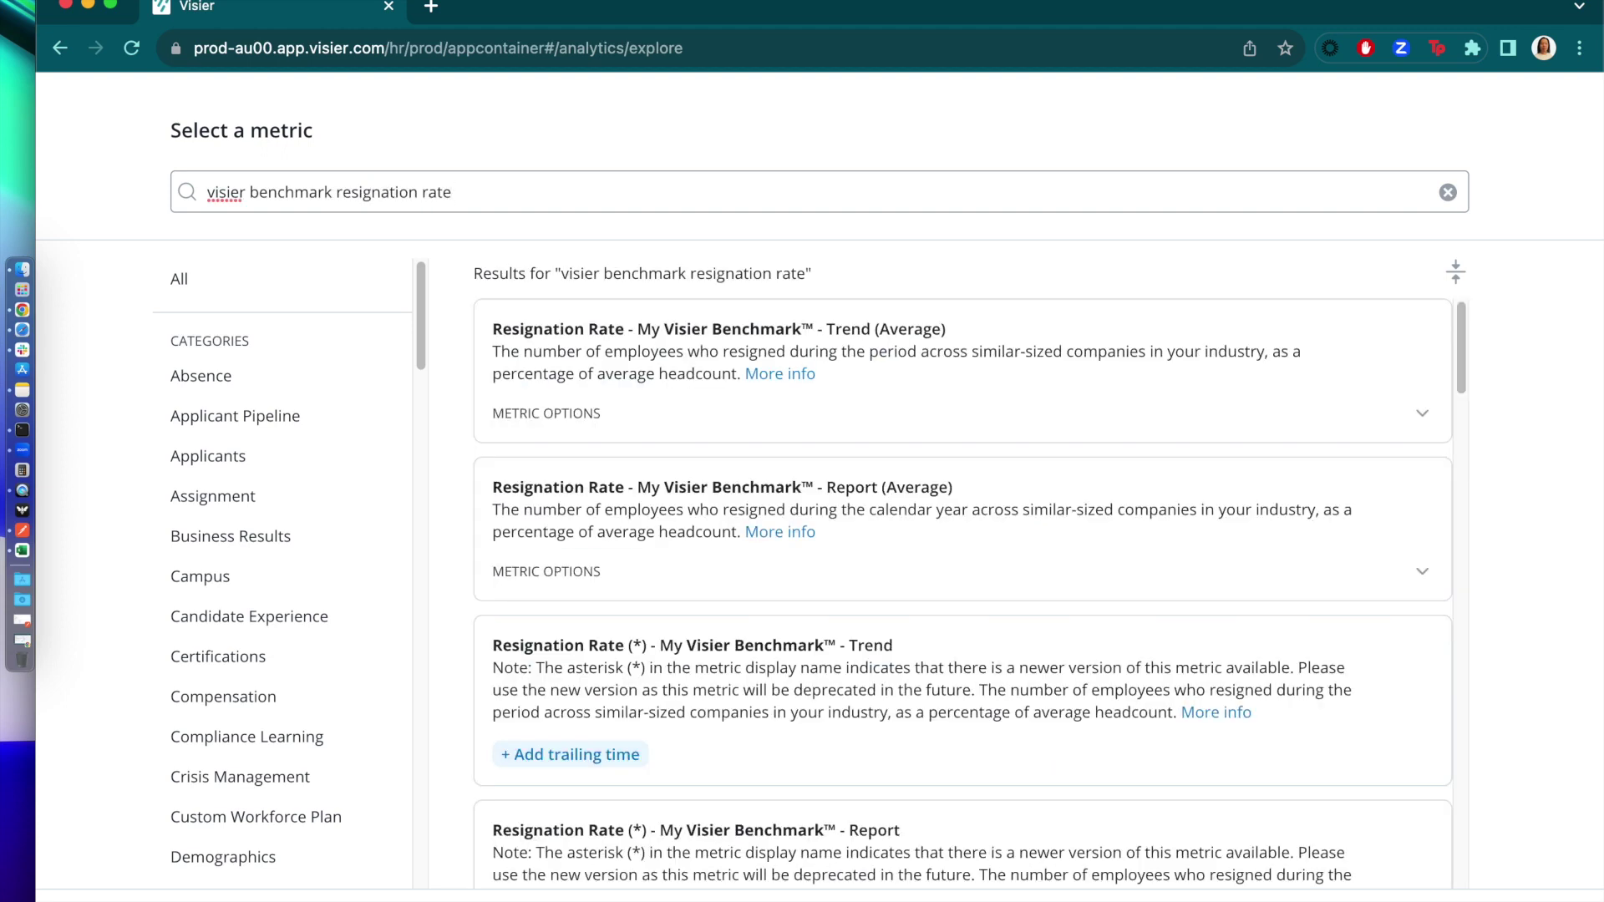
mouse_move(1136, 398)
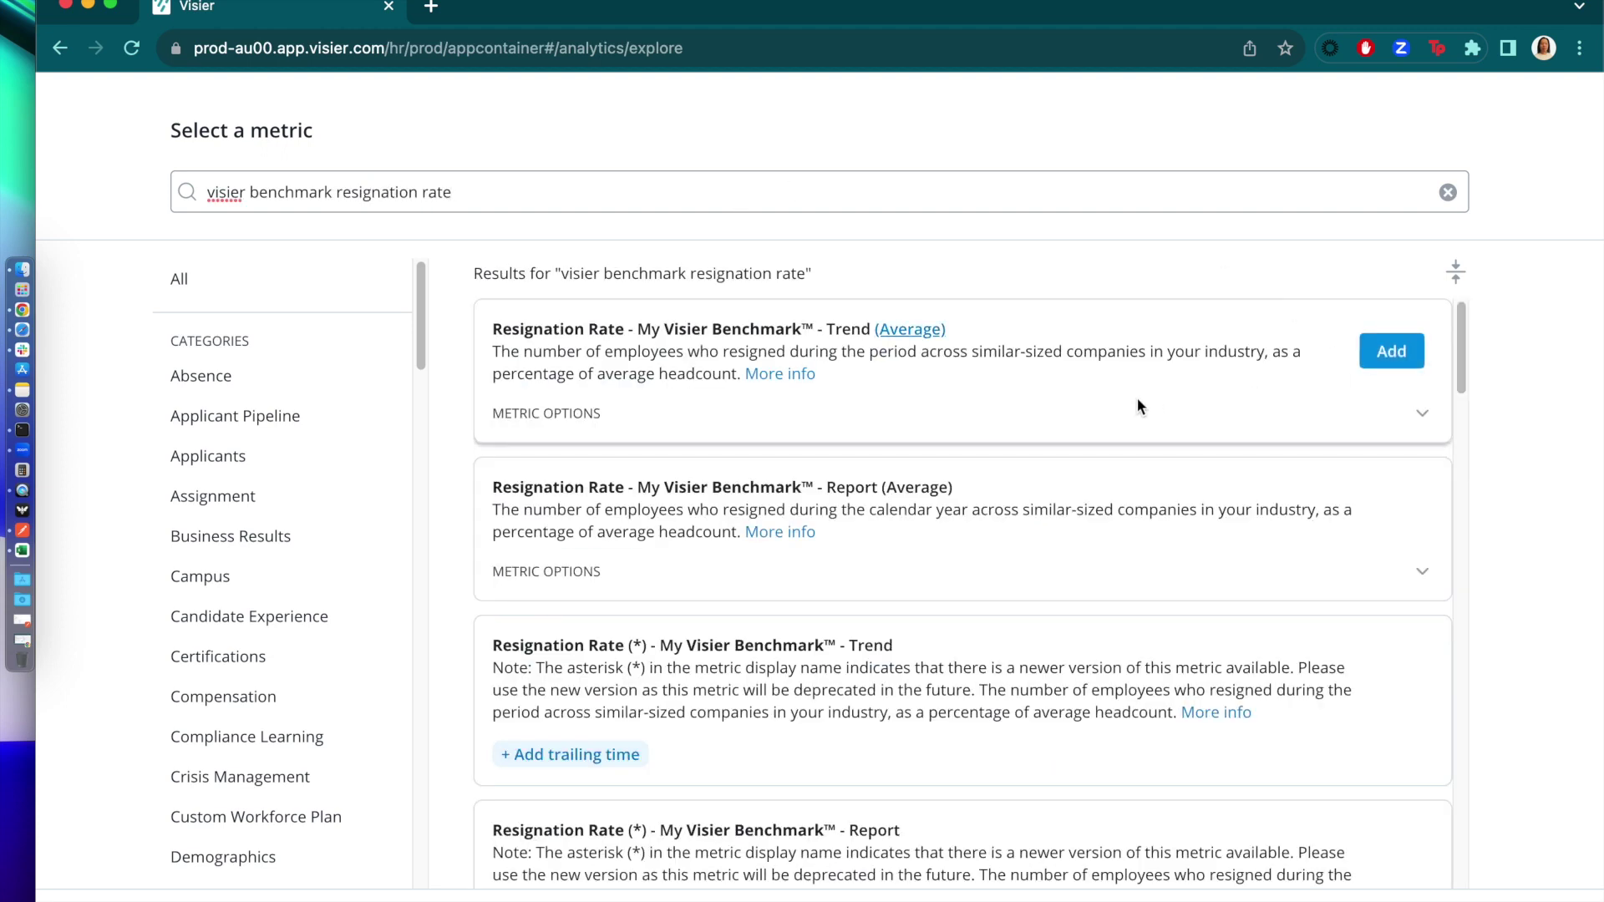
left_click(1407, 368)
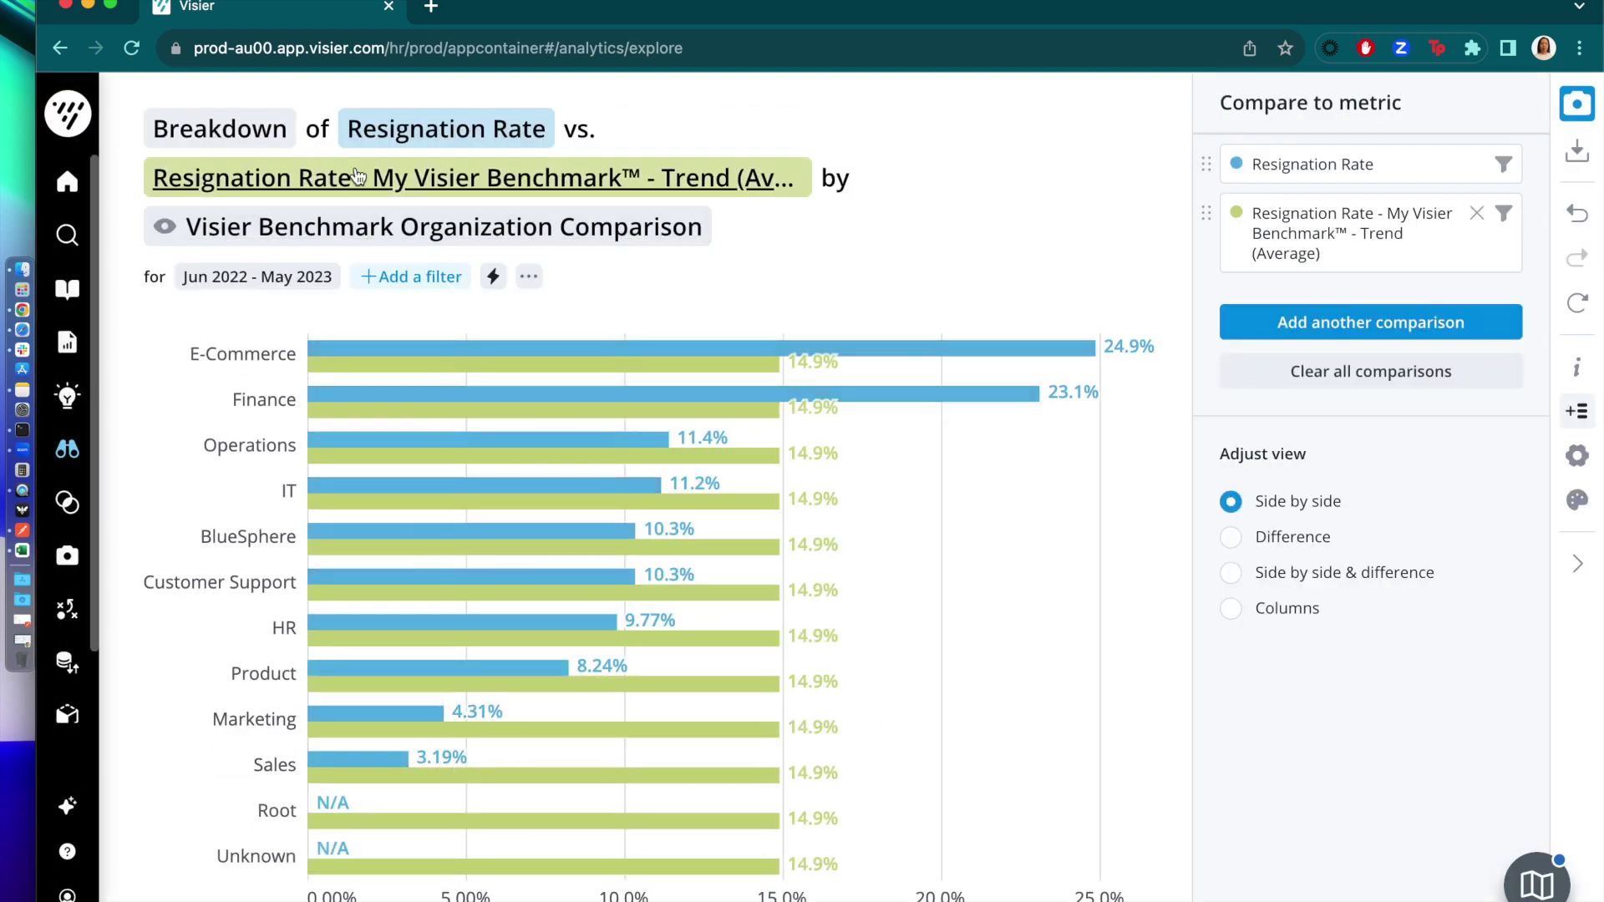
- Change the benchmark comparison's visual from Breakdown to Trend
left_click(222, 132)
left_click(242, 259)
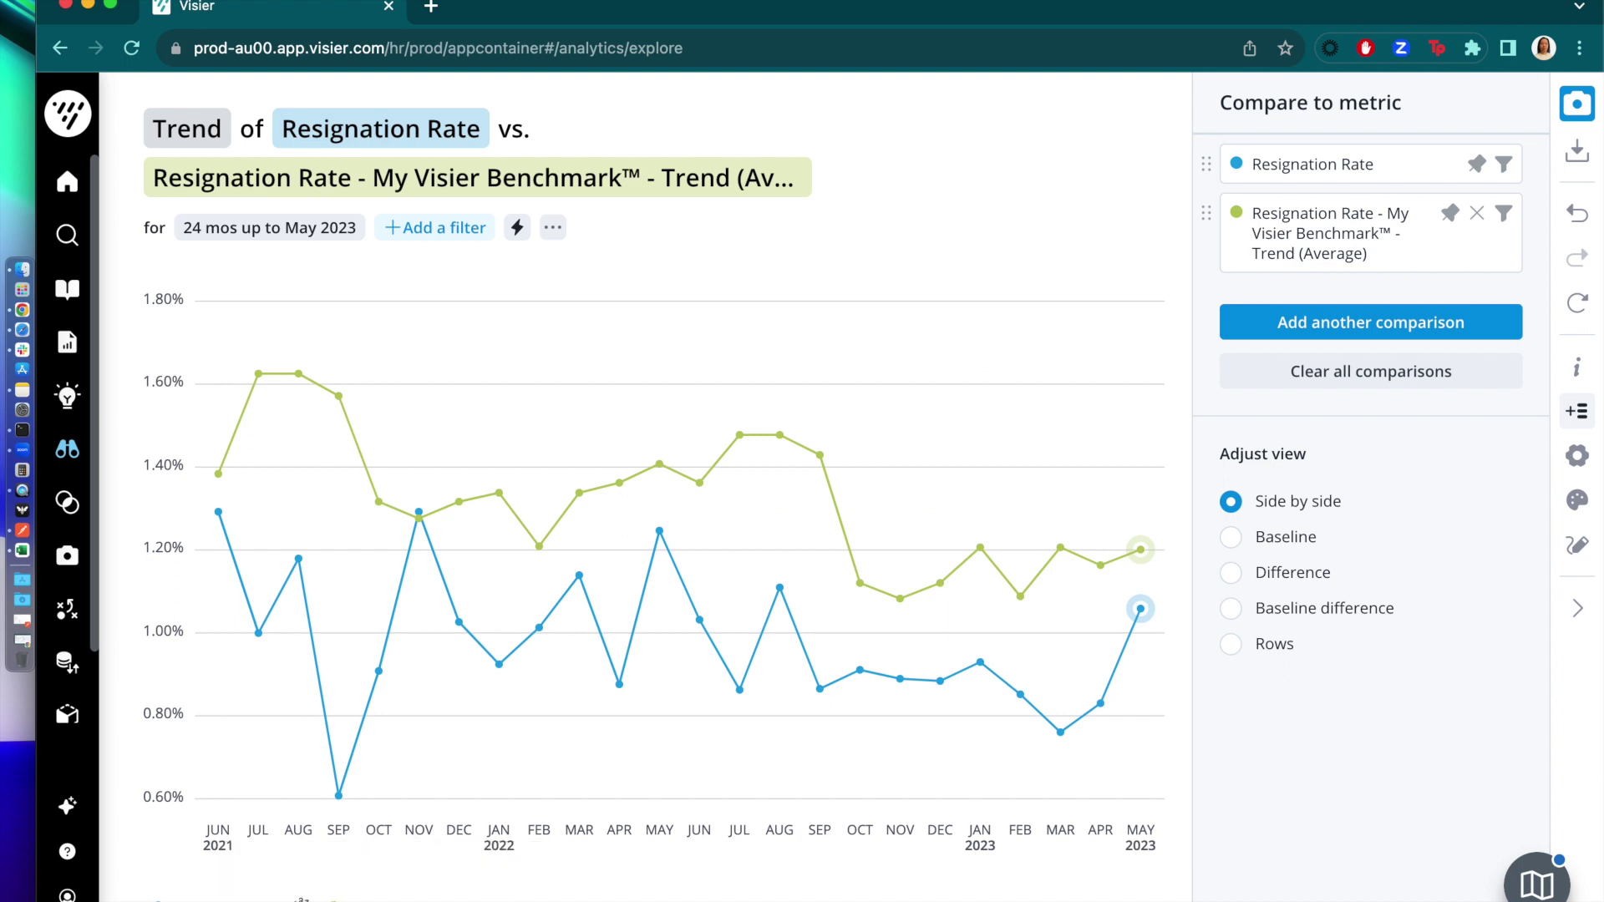
- Show the value labels on both trend lines and set the comparison view to Difference
left_click(303, 899)
left_click(506, 898)
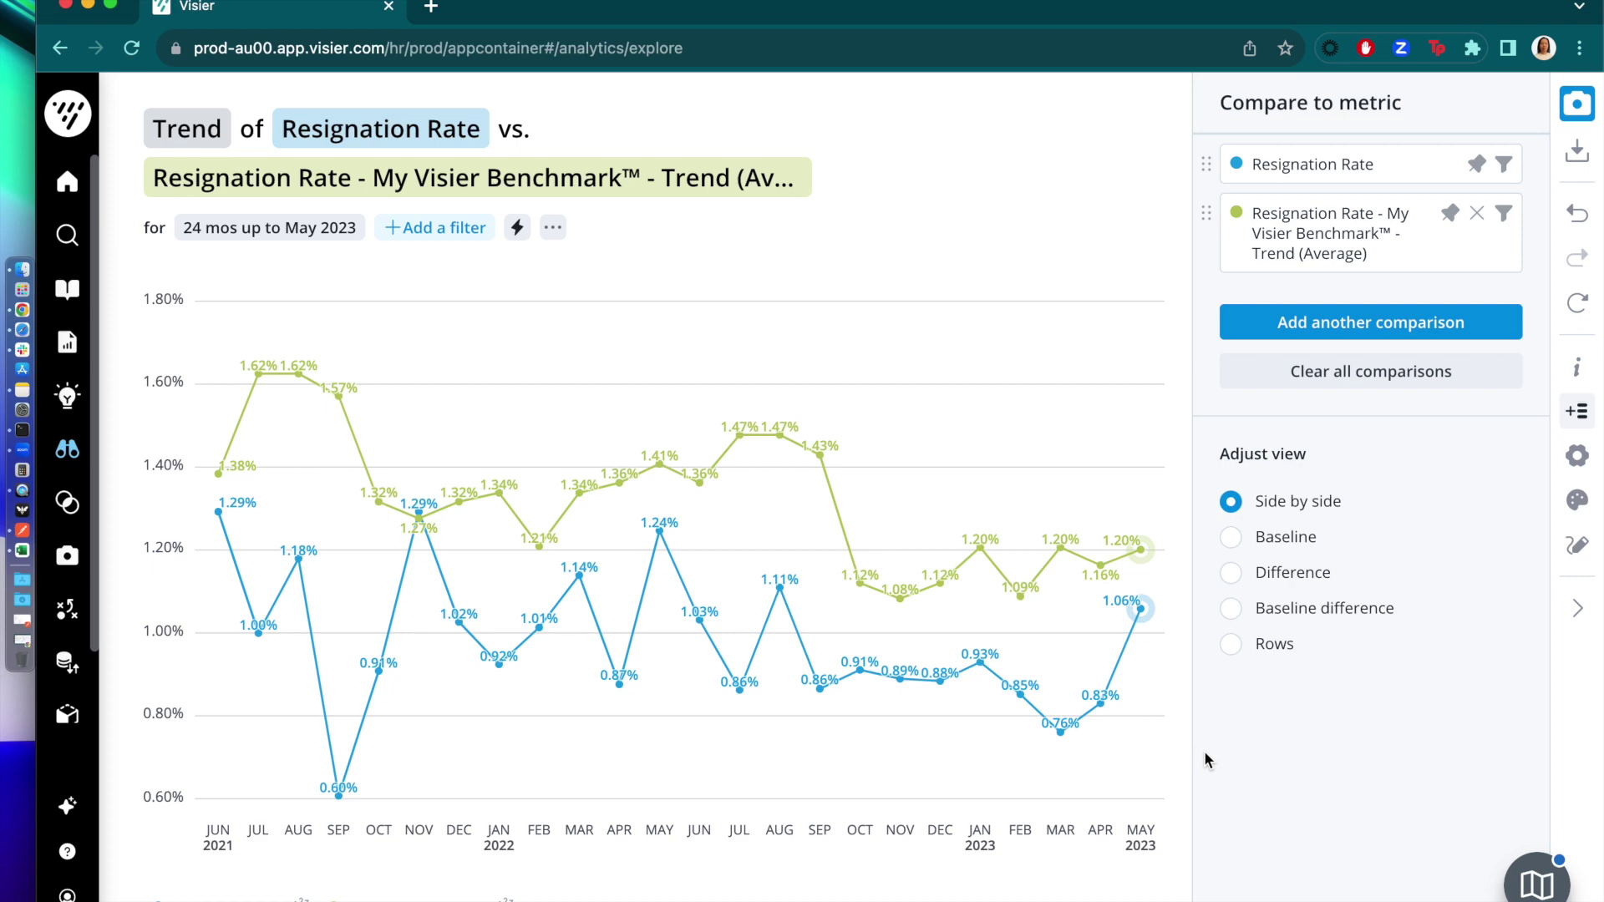
left_click(1316, 585)
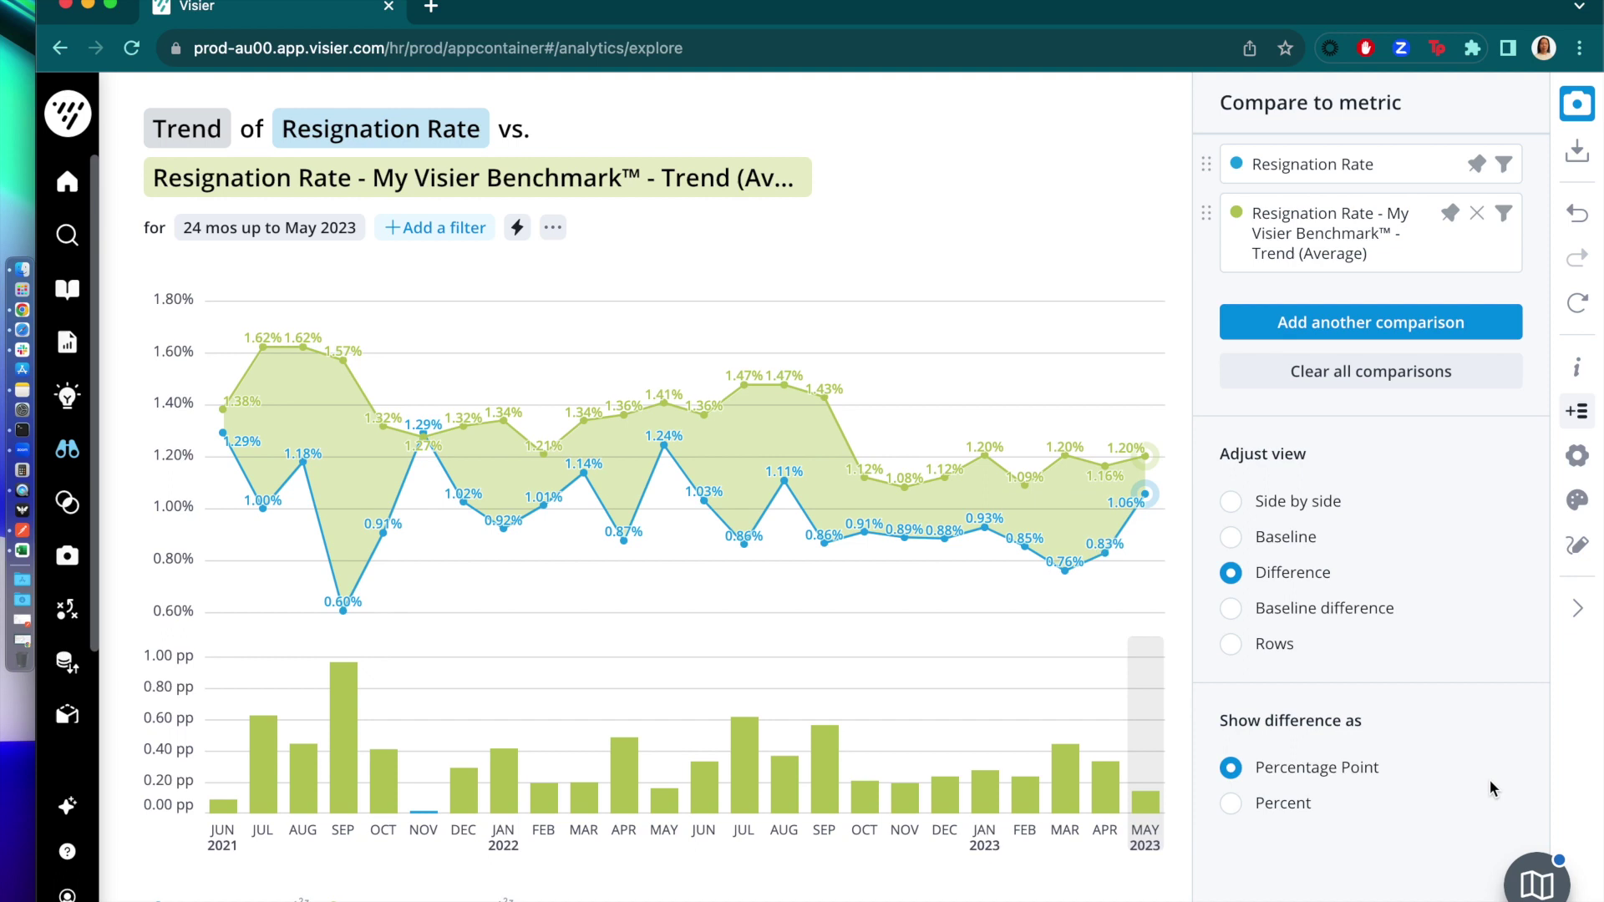
- Annotate the trend with an event named Retention Bonuses dated July 1, 2022
left_click(1578, 560)
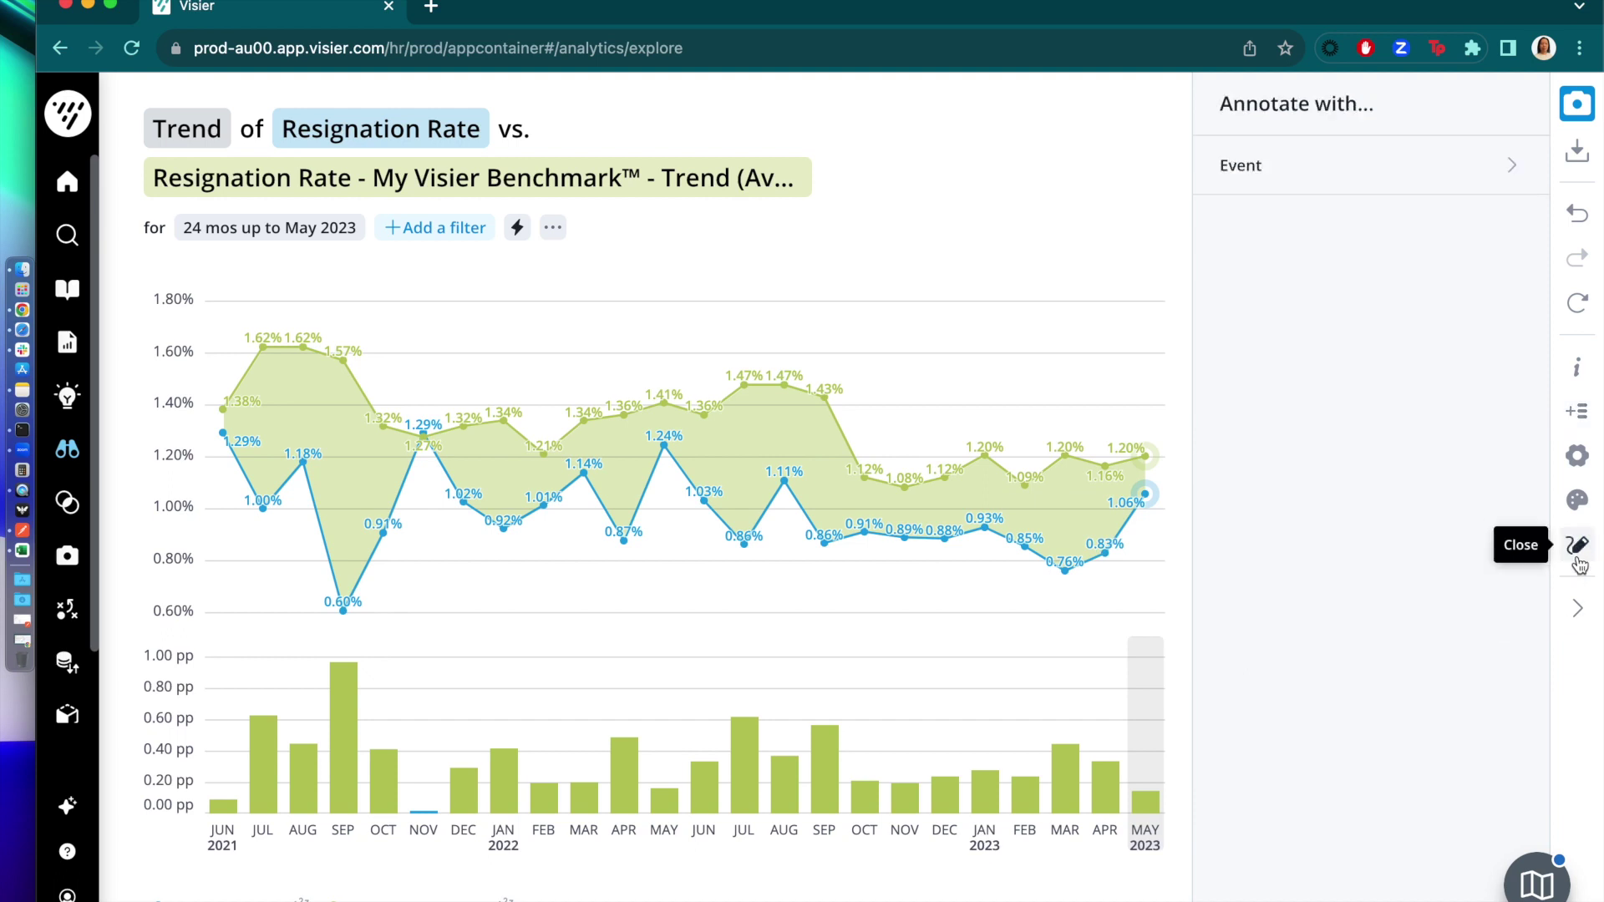
left_click(1354, 170)
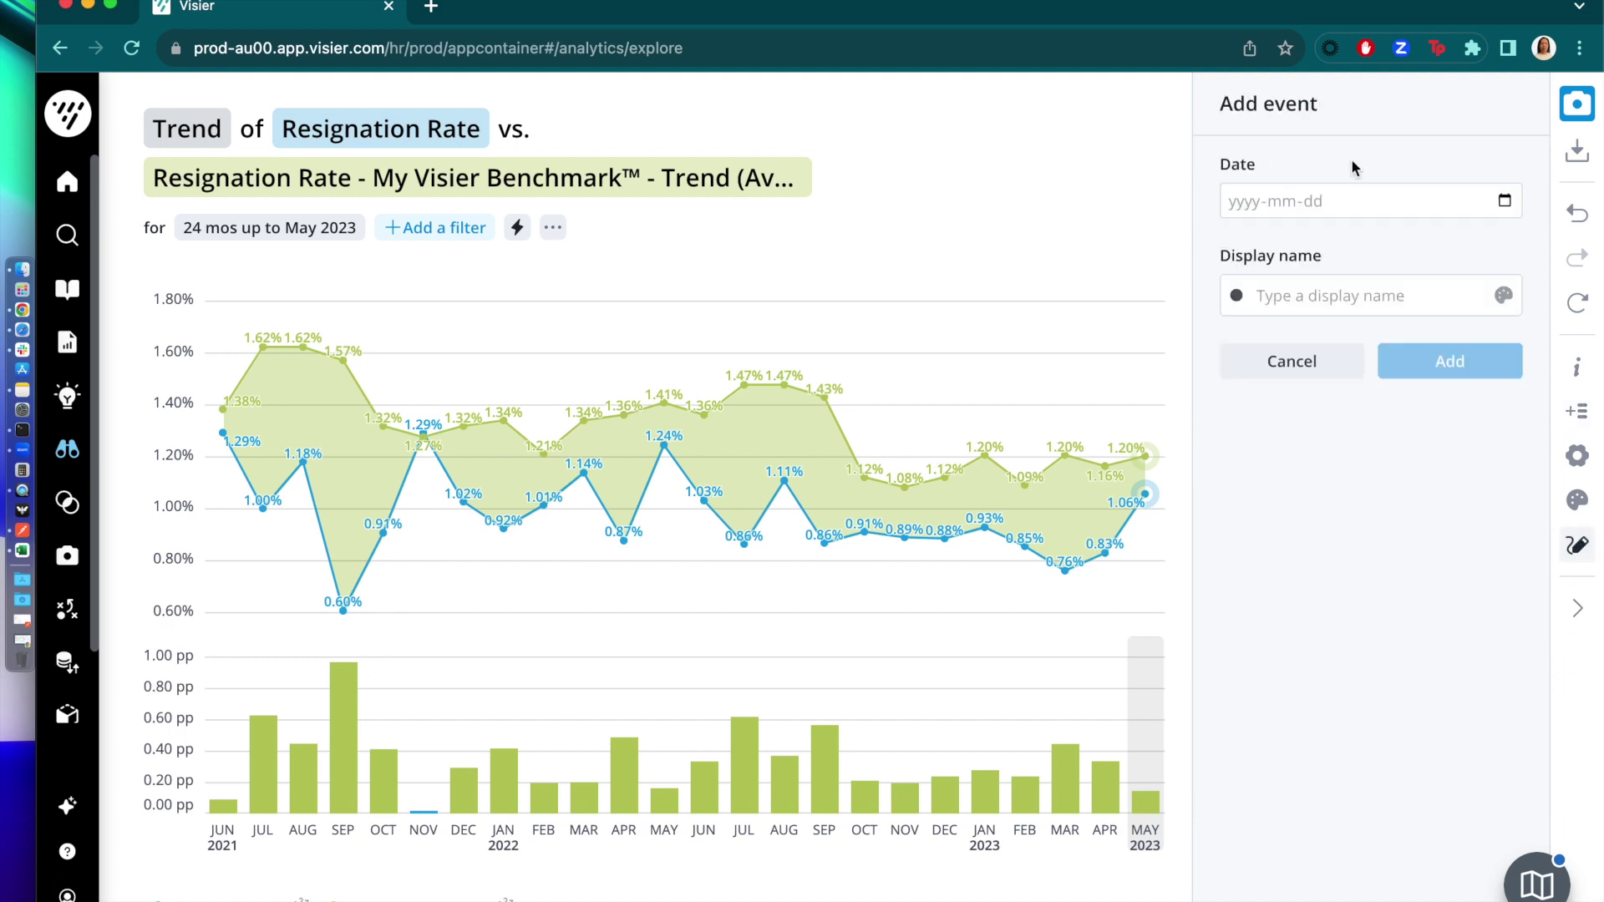
left_click(1506, 202)
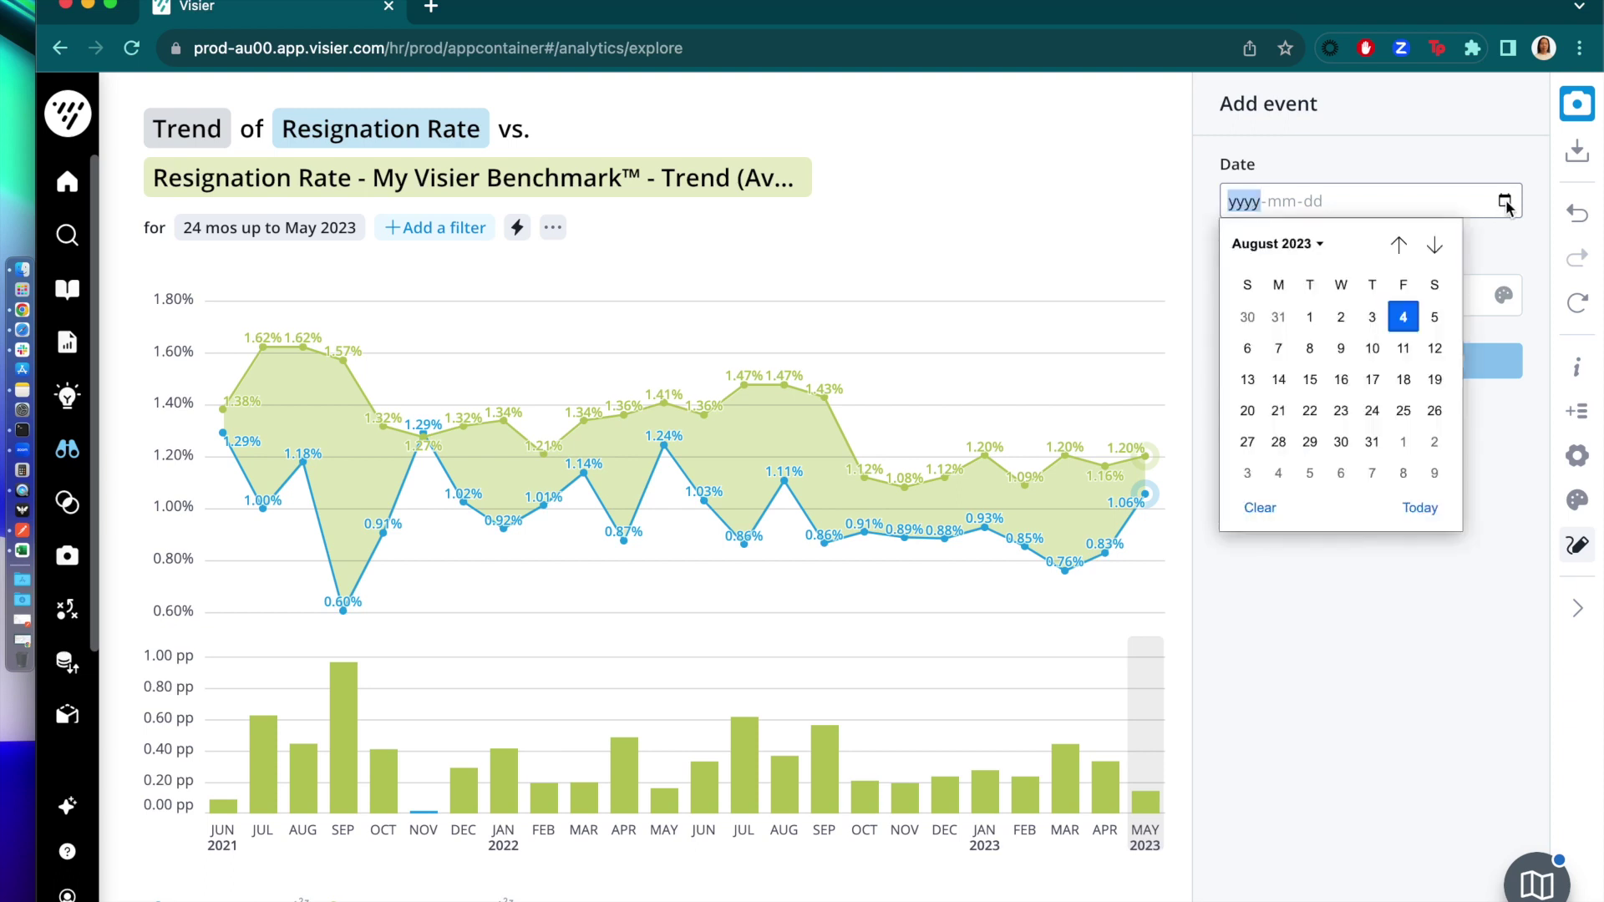
left_click(1314, 246)
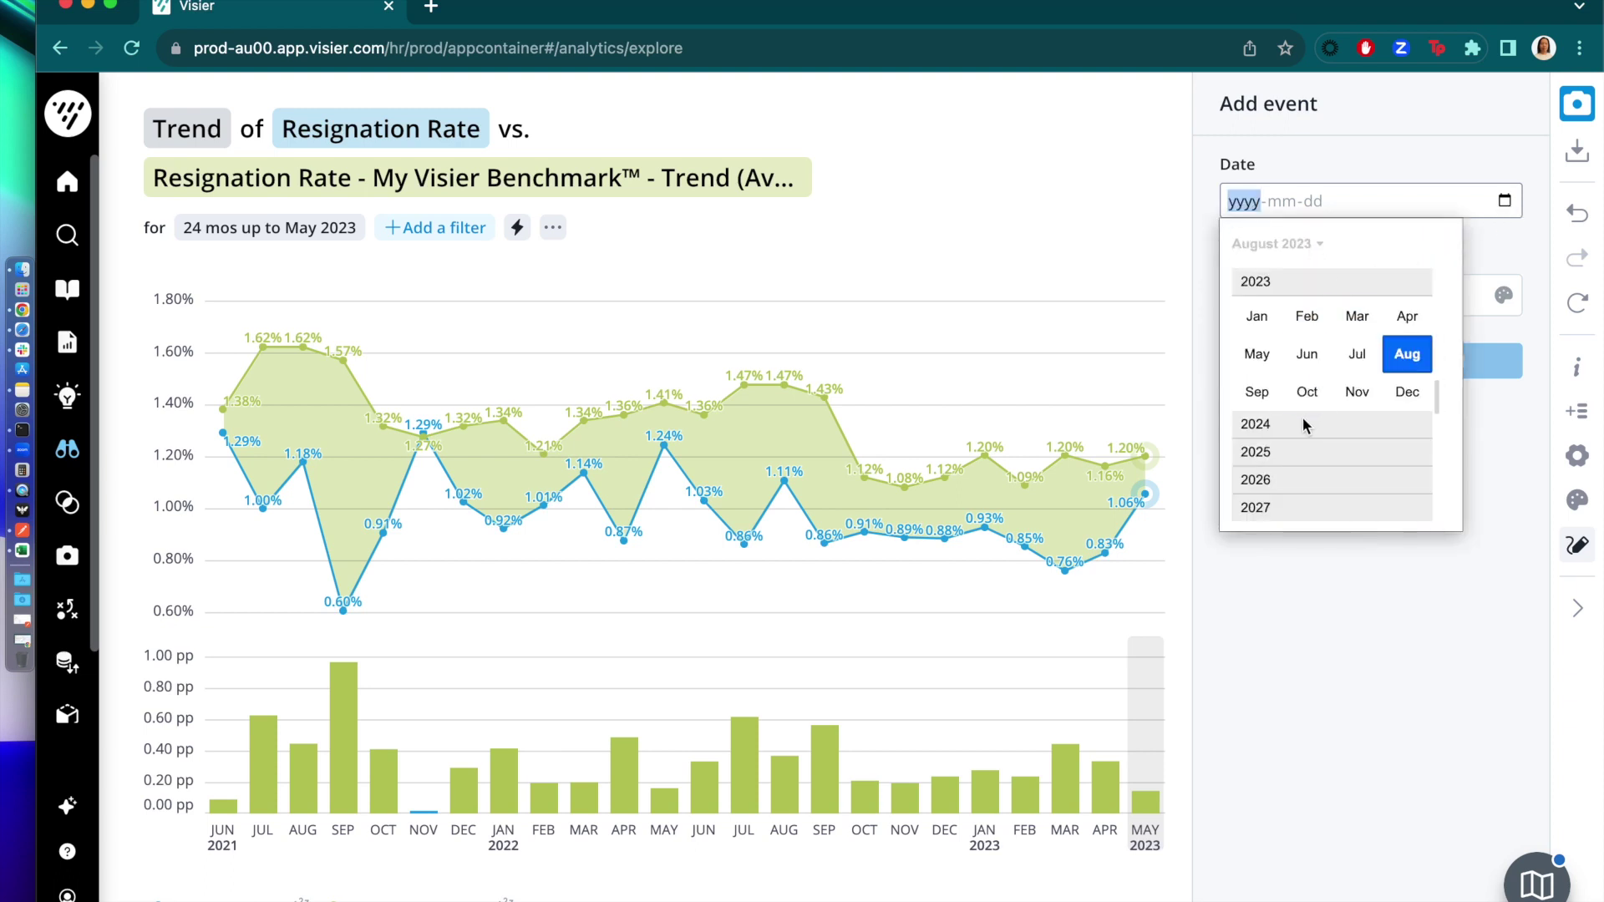
scroll(1324, 309, "up", 2)
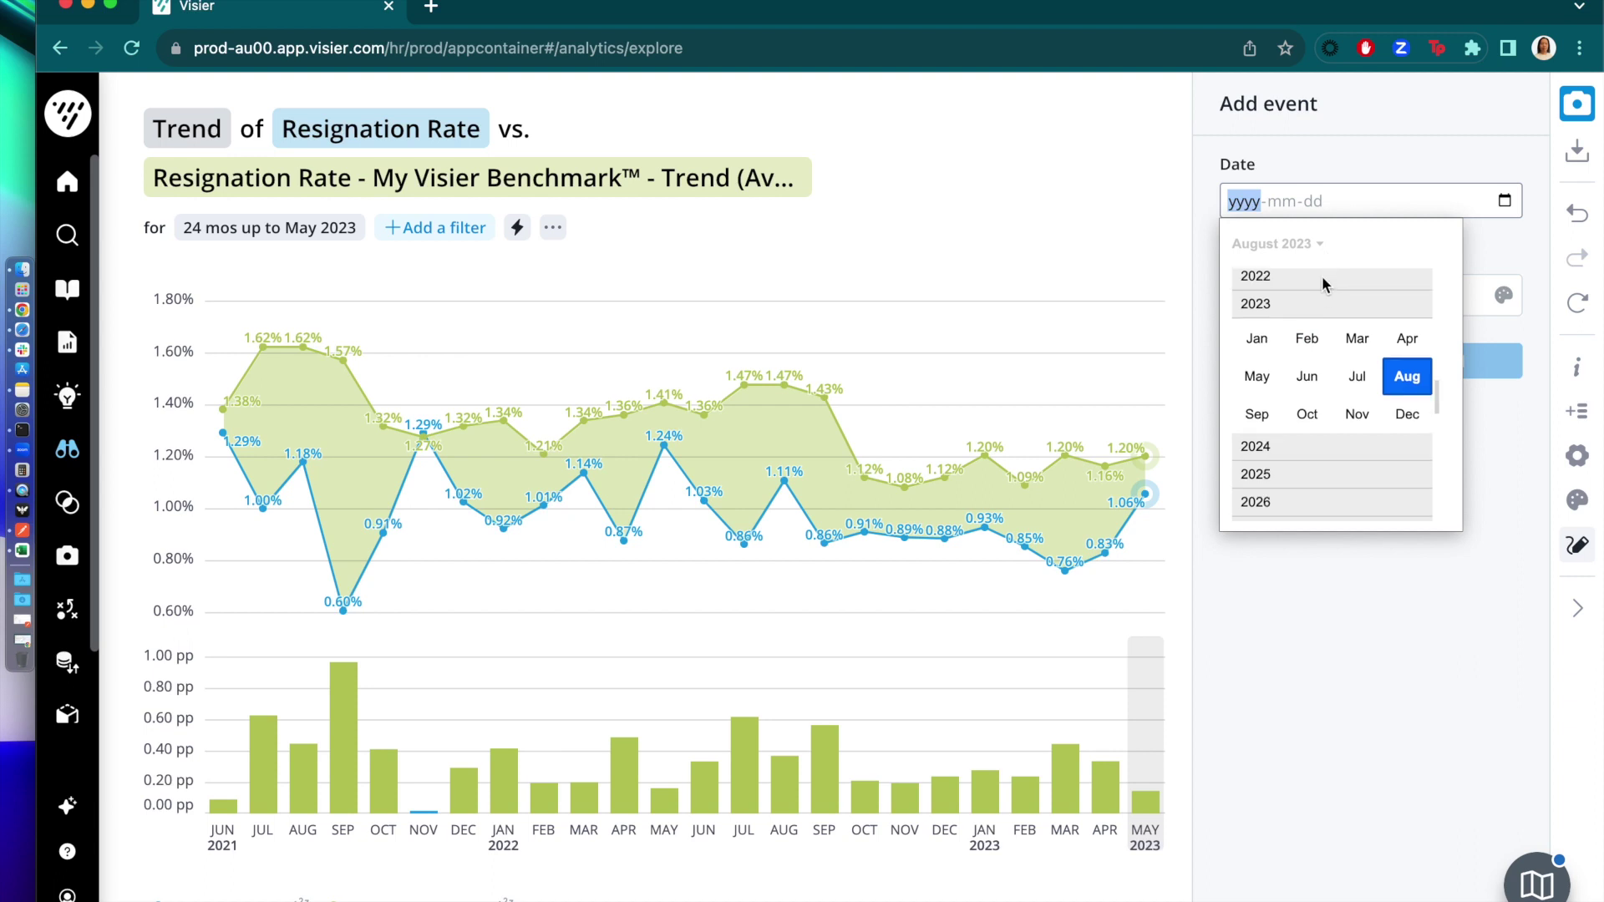
left_click(1357, 354)
left_click(1403, 317)
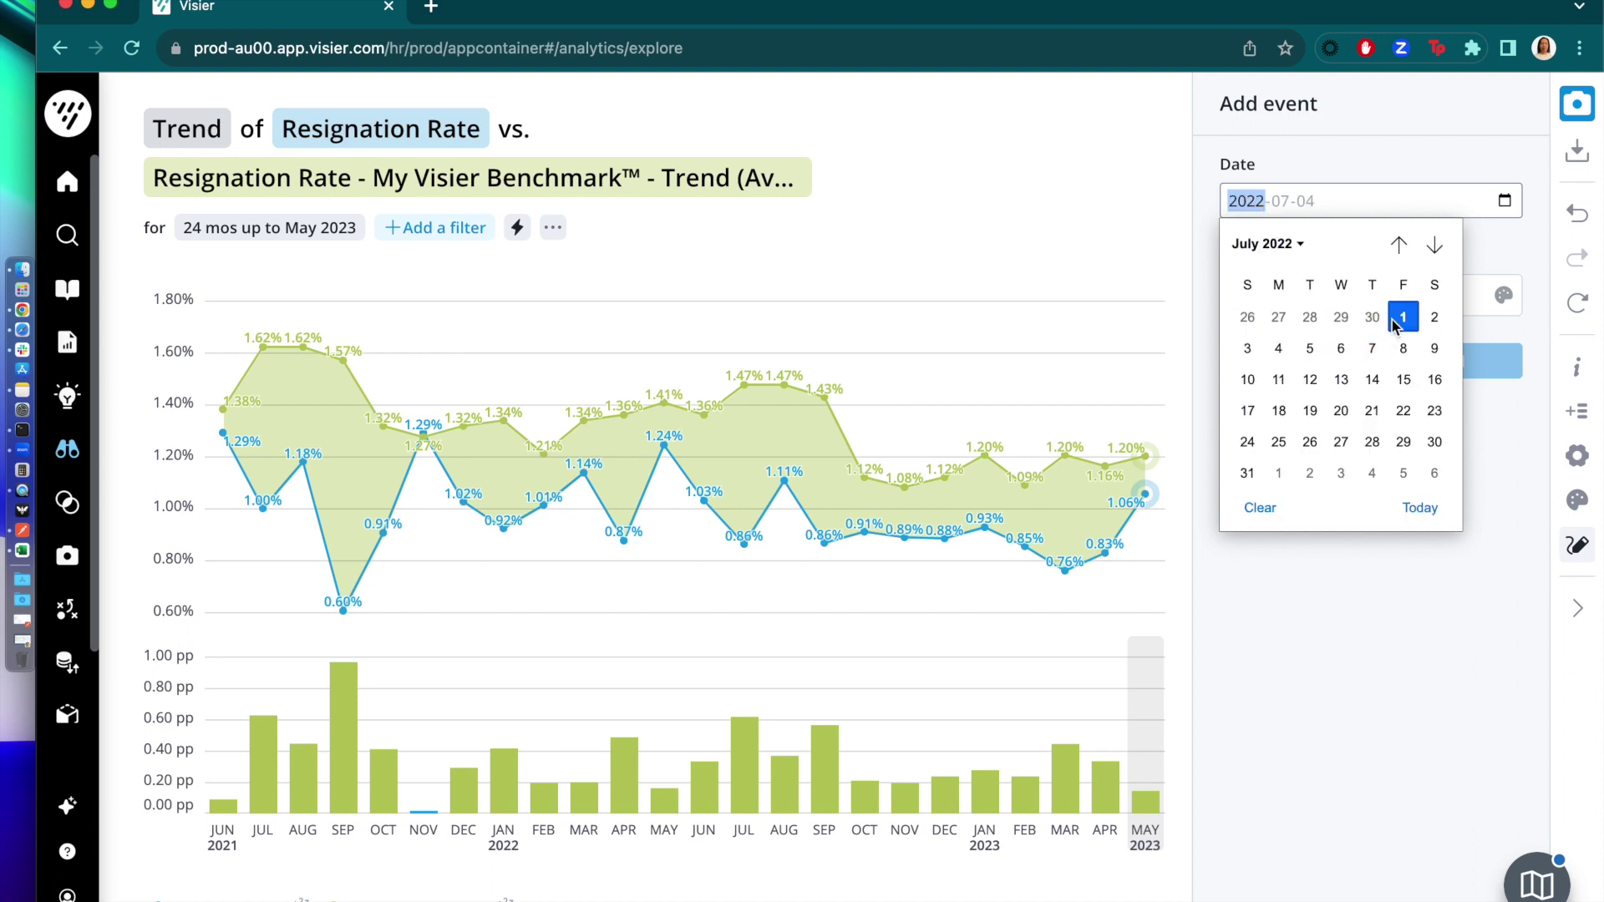
left_click(1345, 293)
type("Retention Bonuses")
left_click(1444, 372)
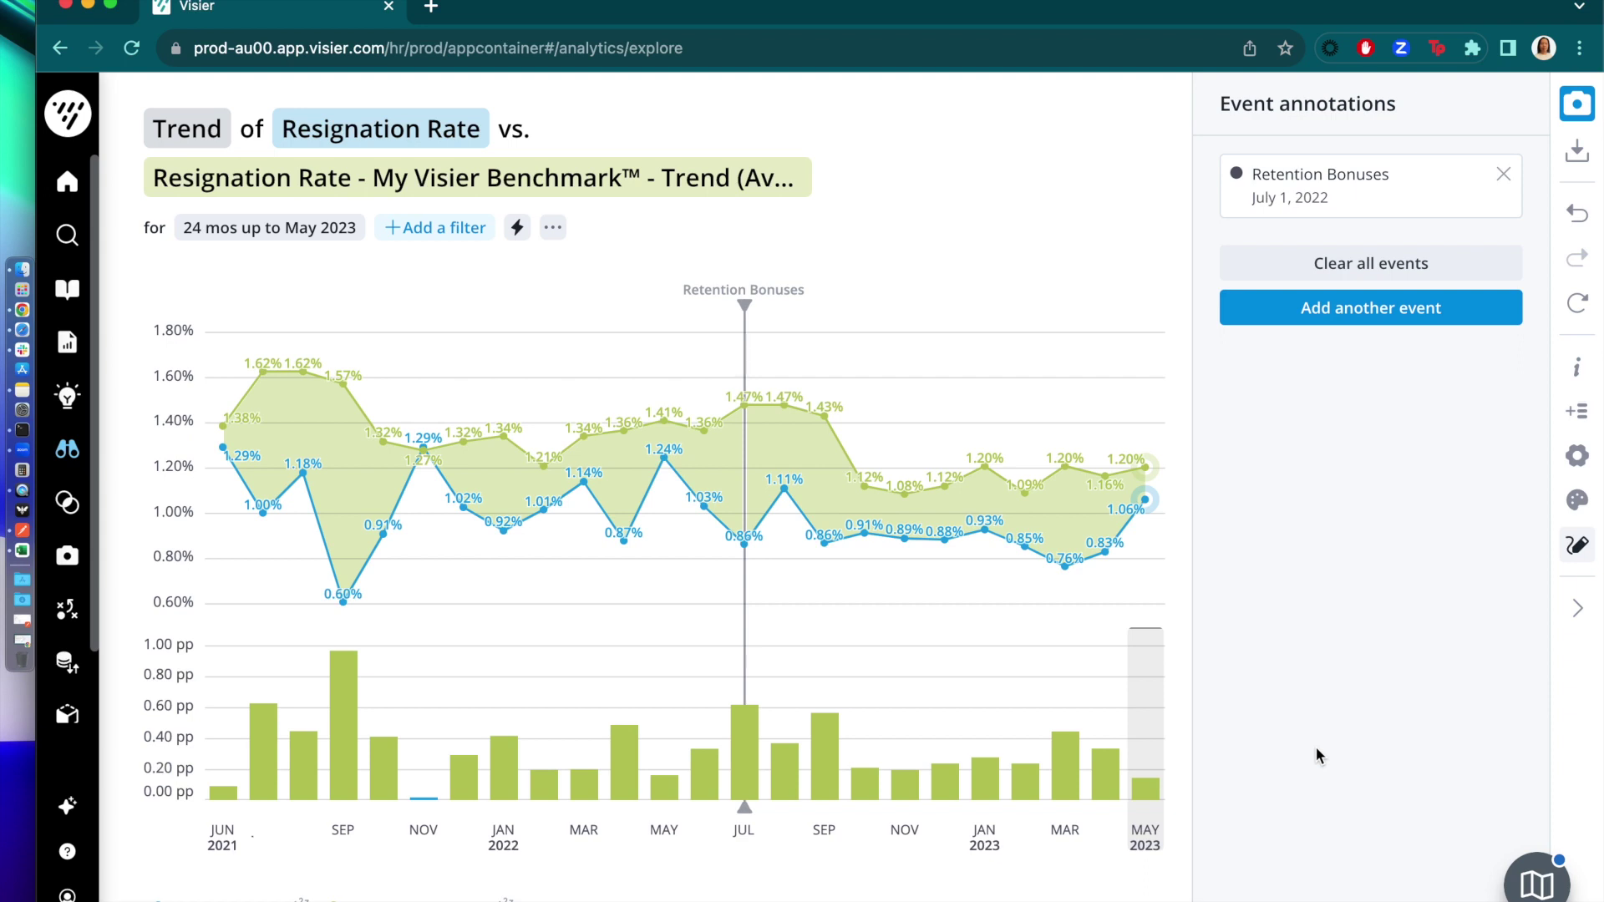
- Undo the recent changes back to the benchmark comparison breakdown, and redo them up to the Retention Bonuses annotation
left_click(1579, 234)
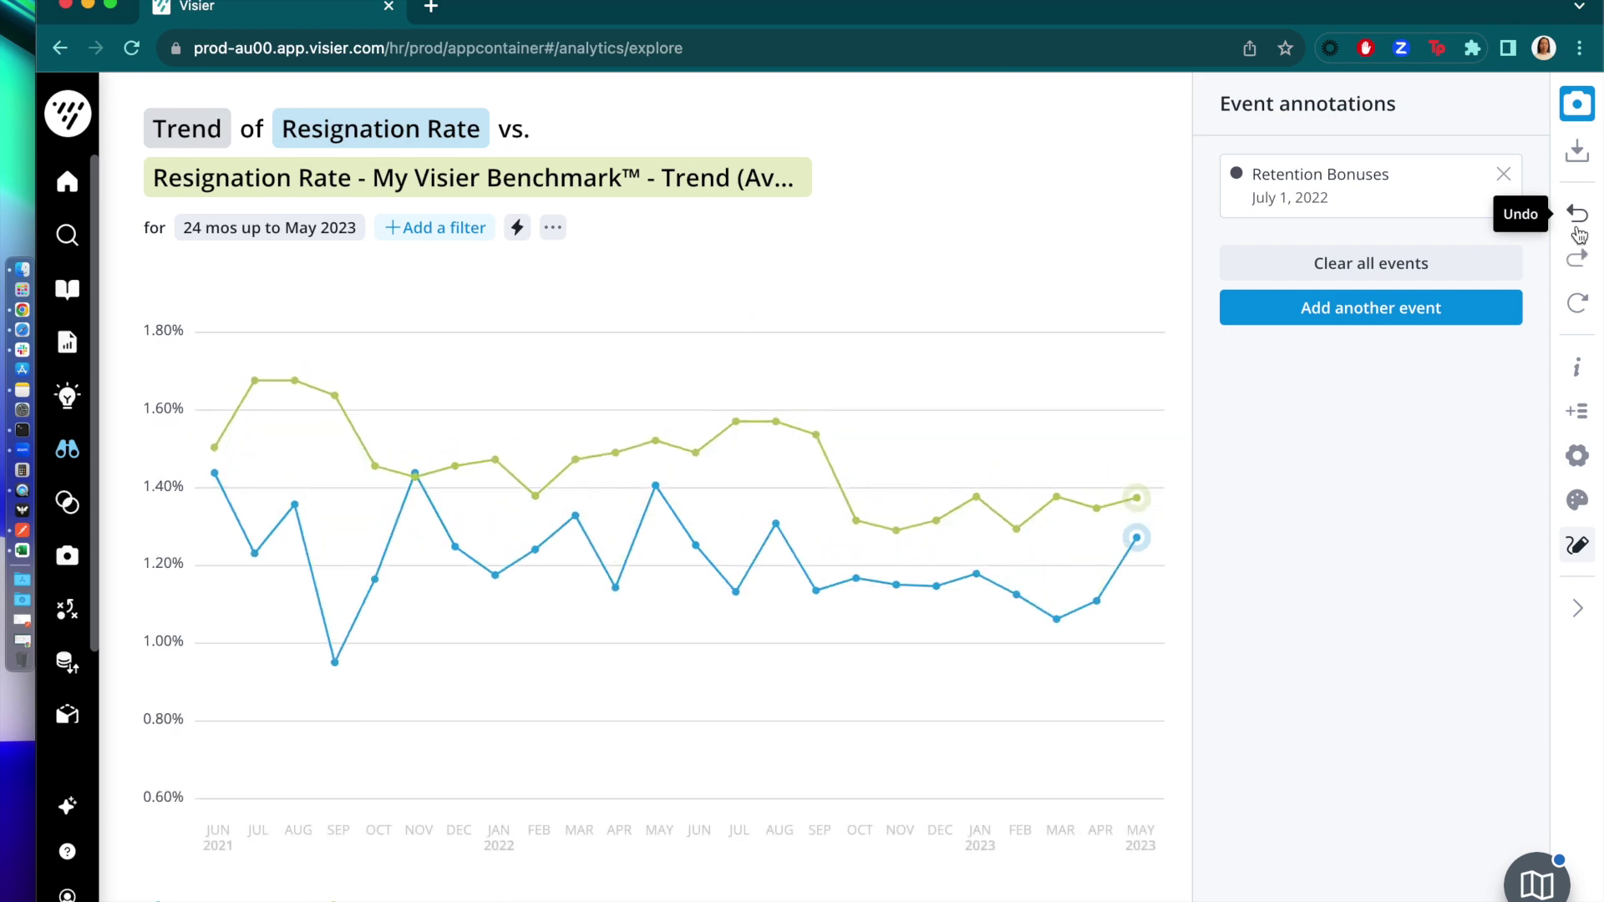
left_click(1579, 234)
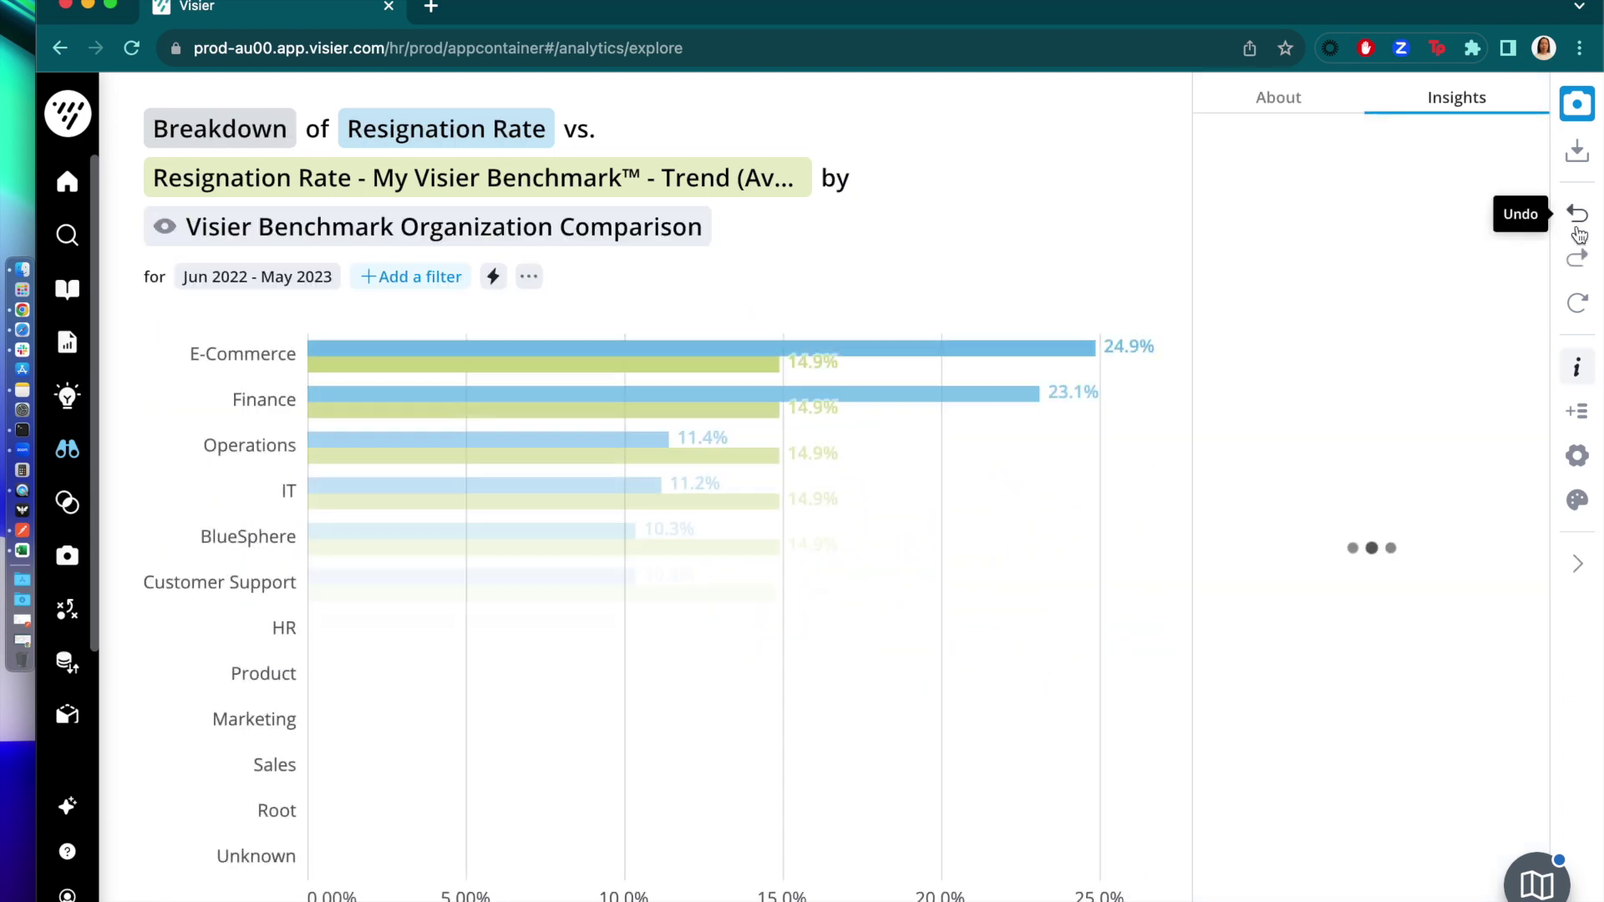
left_click(1579, 262)
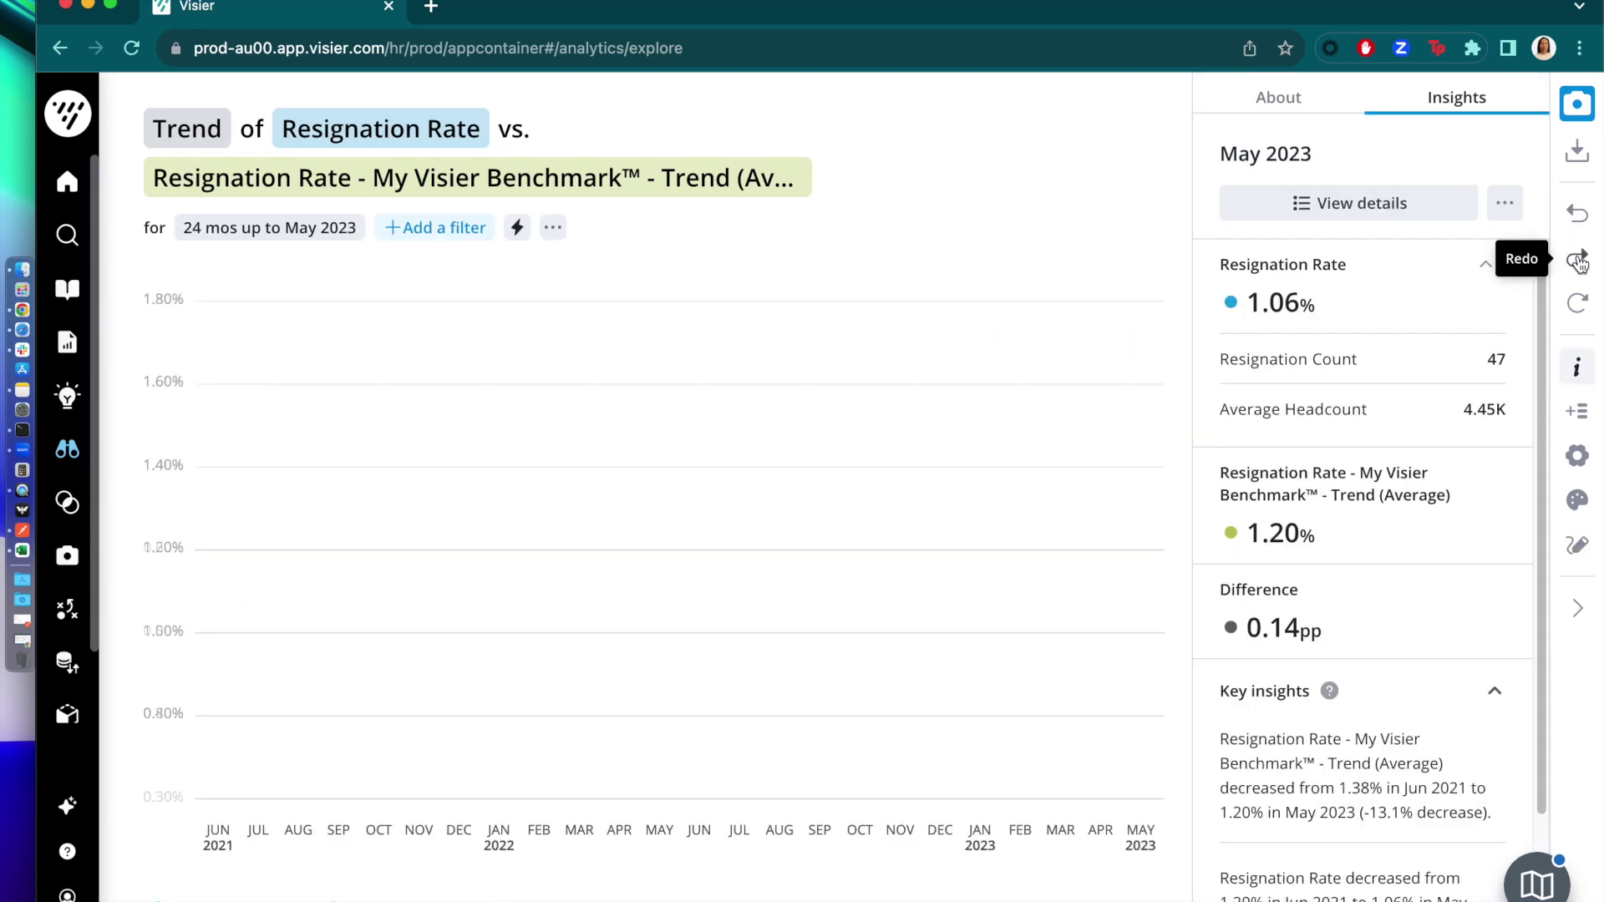
left_click(1579, 262)
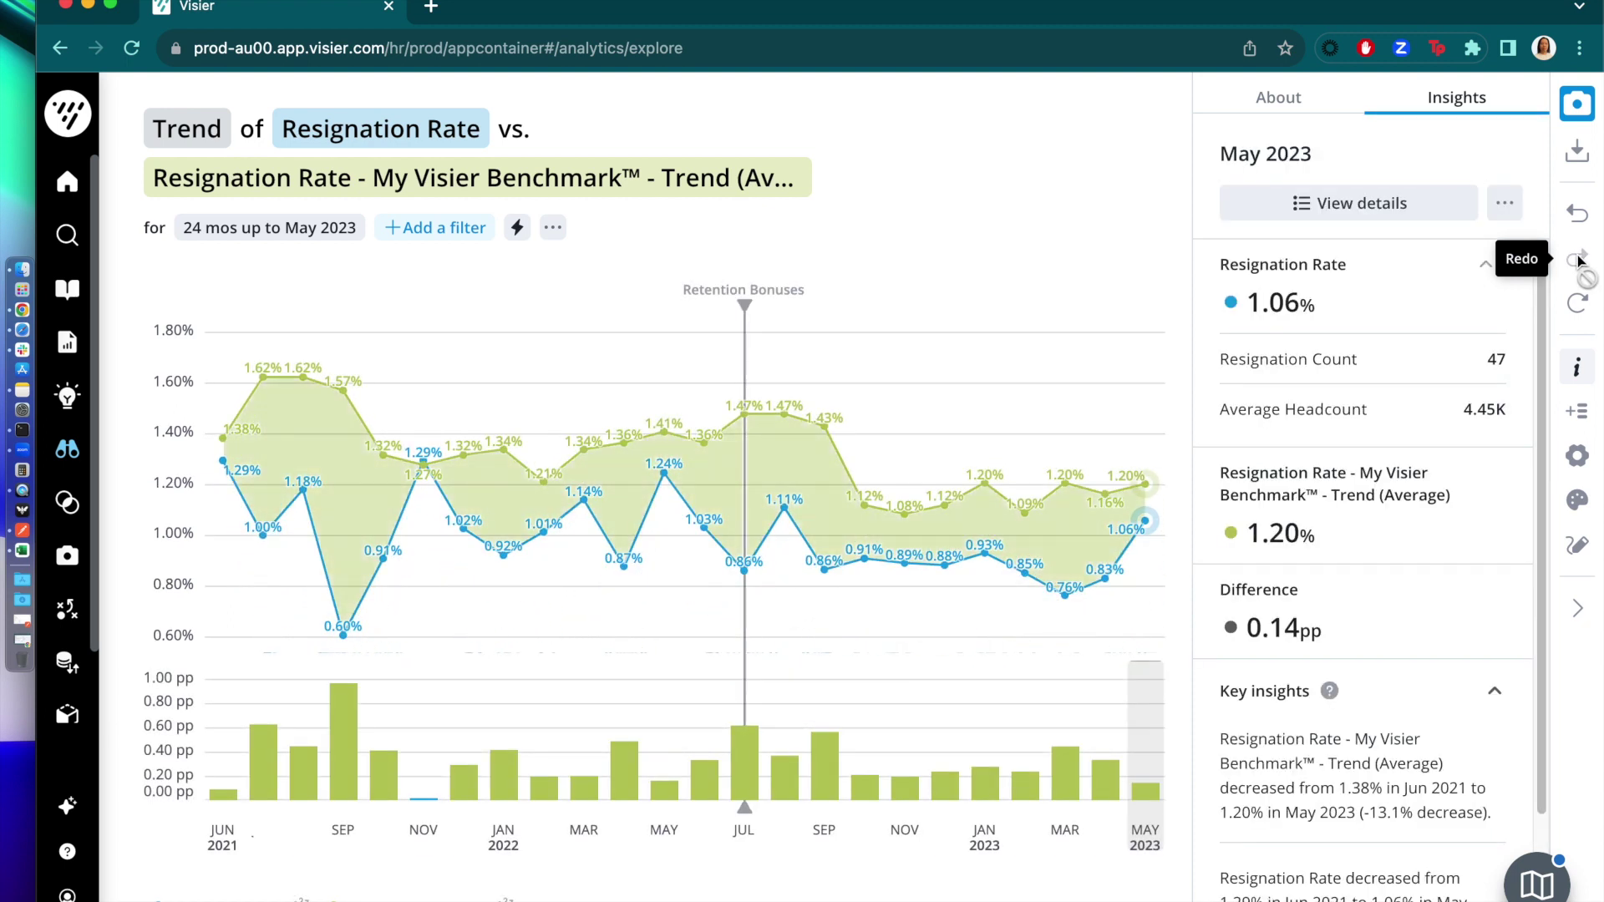
- Capture the annotated resignation rate trend and open the saved captures
left_click(1580, 100)
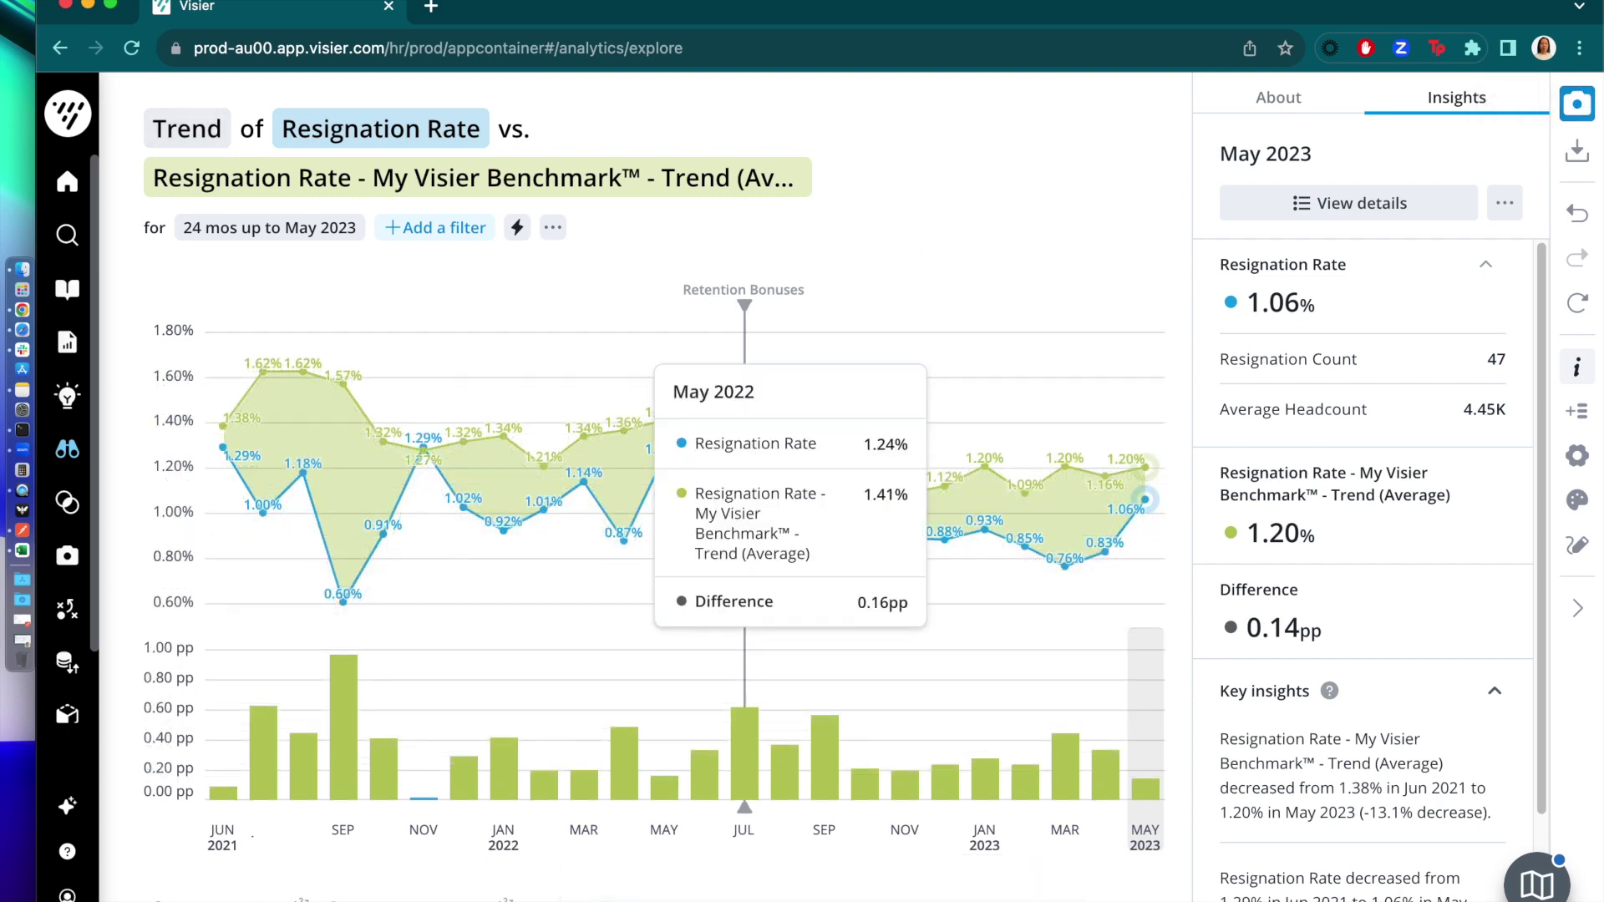
mouse_move(67, 452)
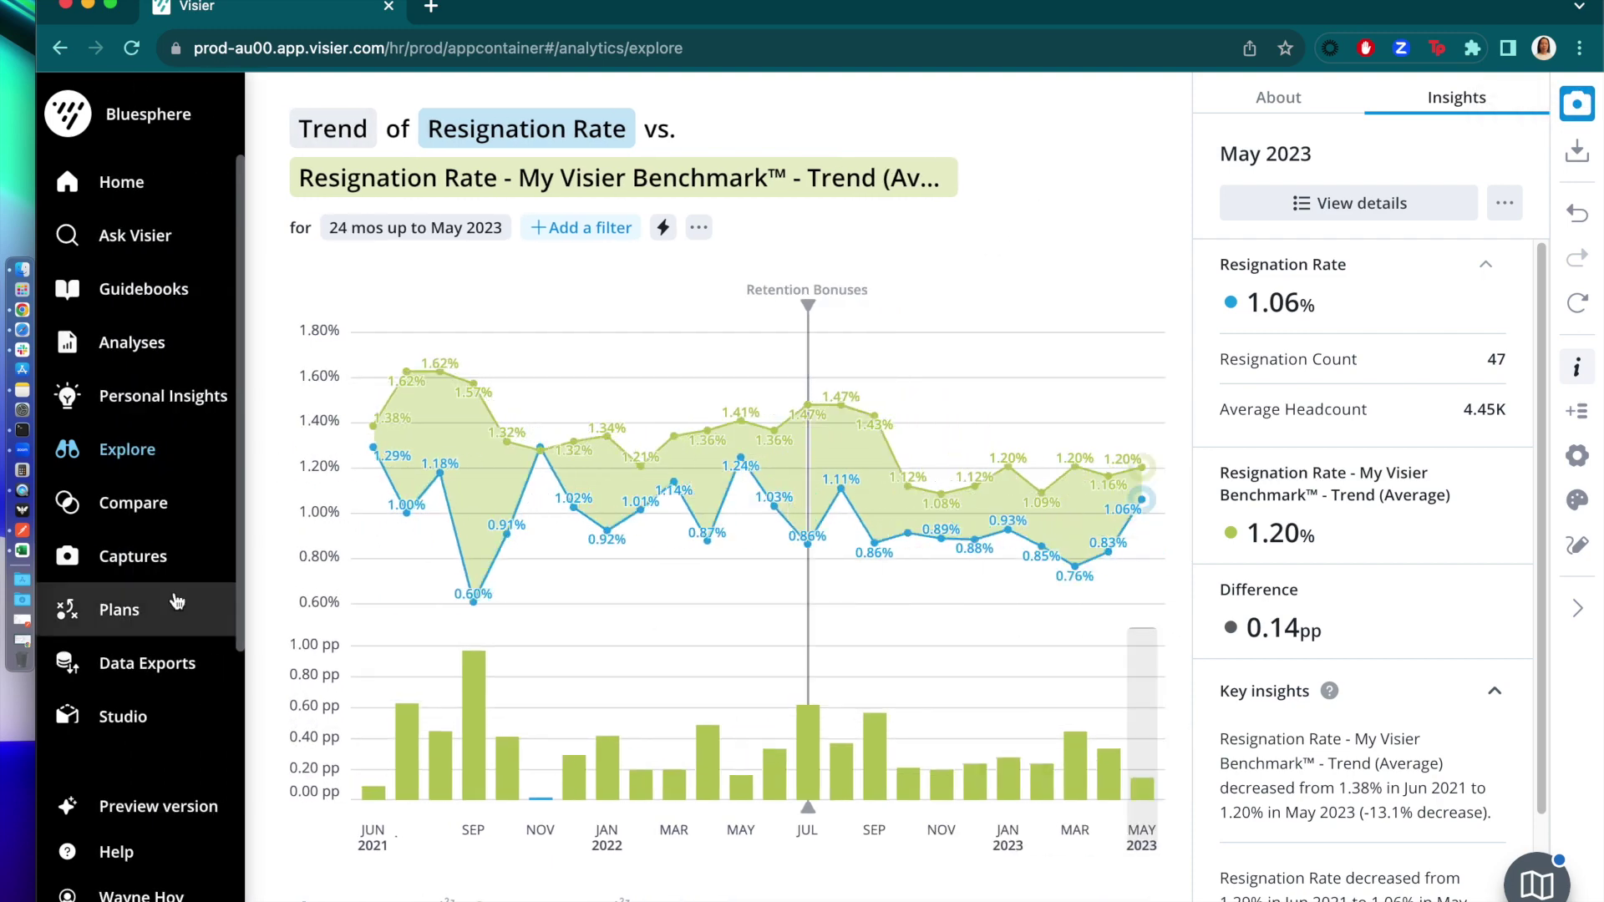
left_click(149, 556)
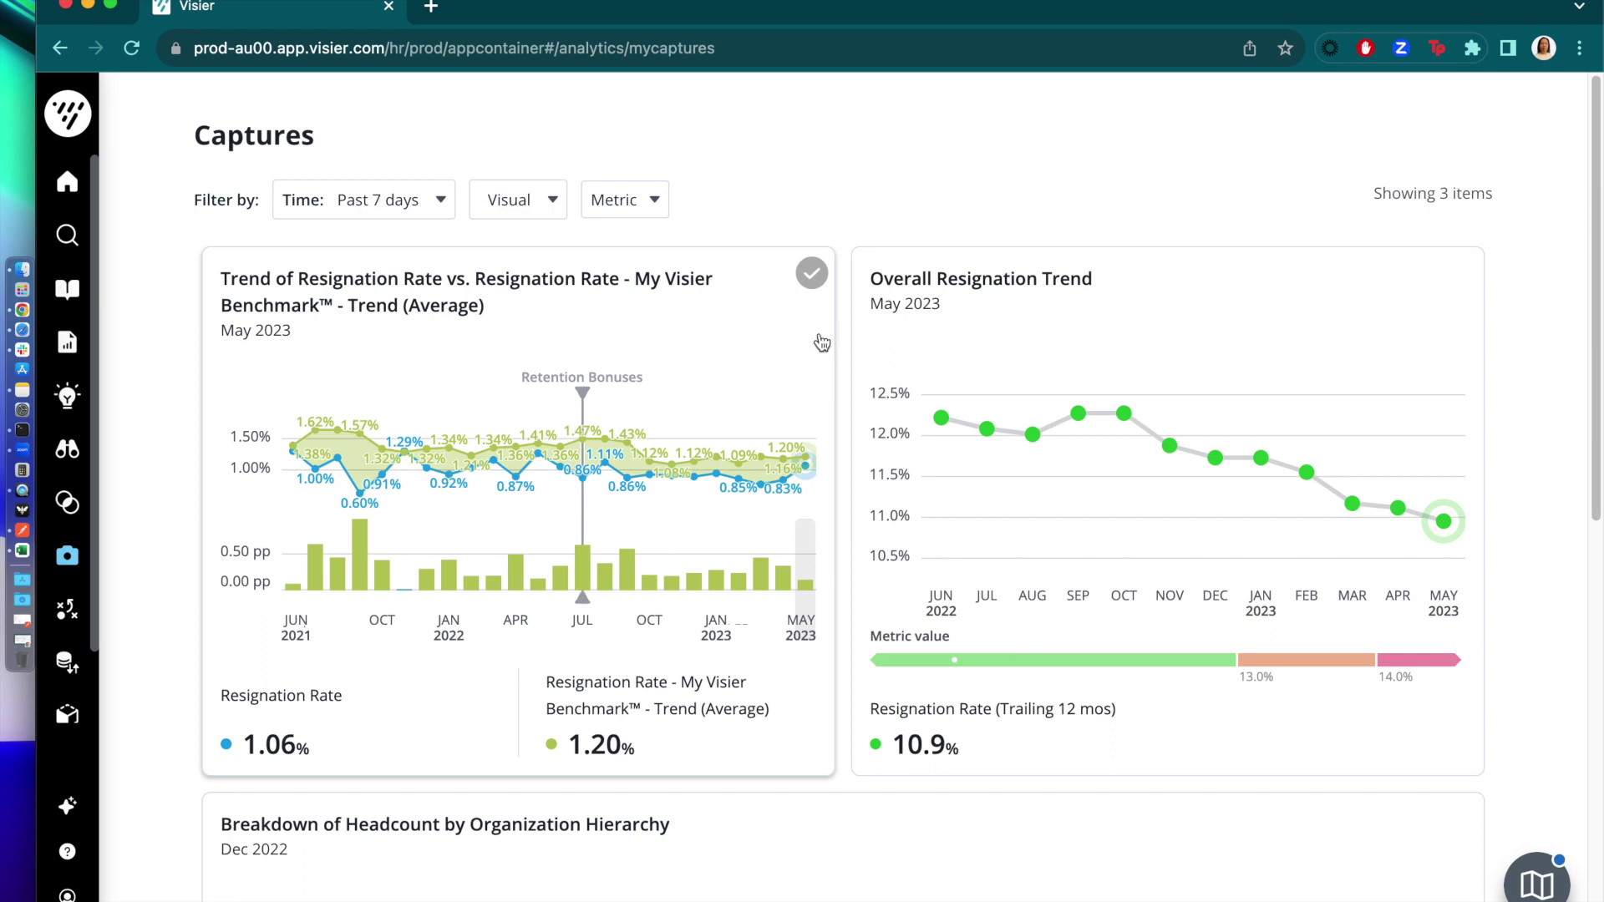
left_click(811, 273)
left_click(1429, 182)
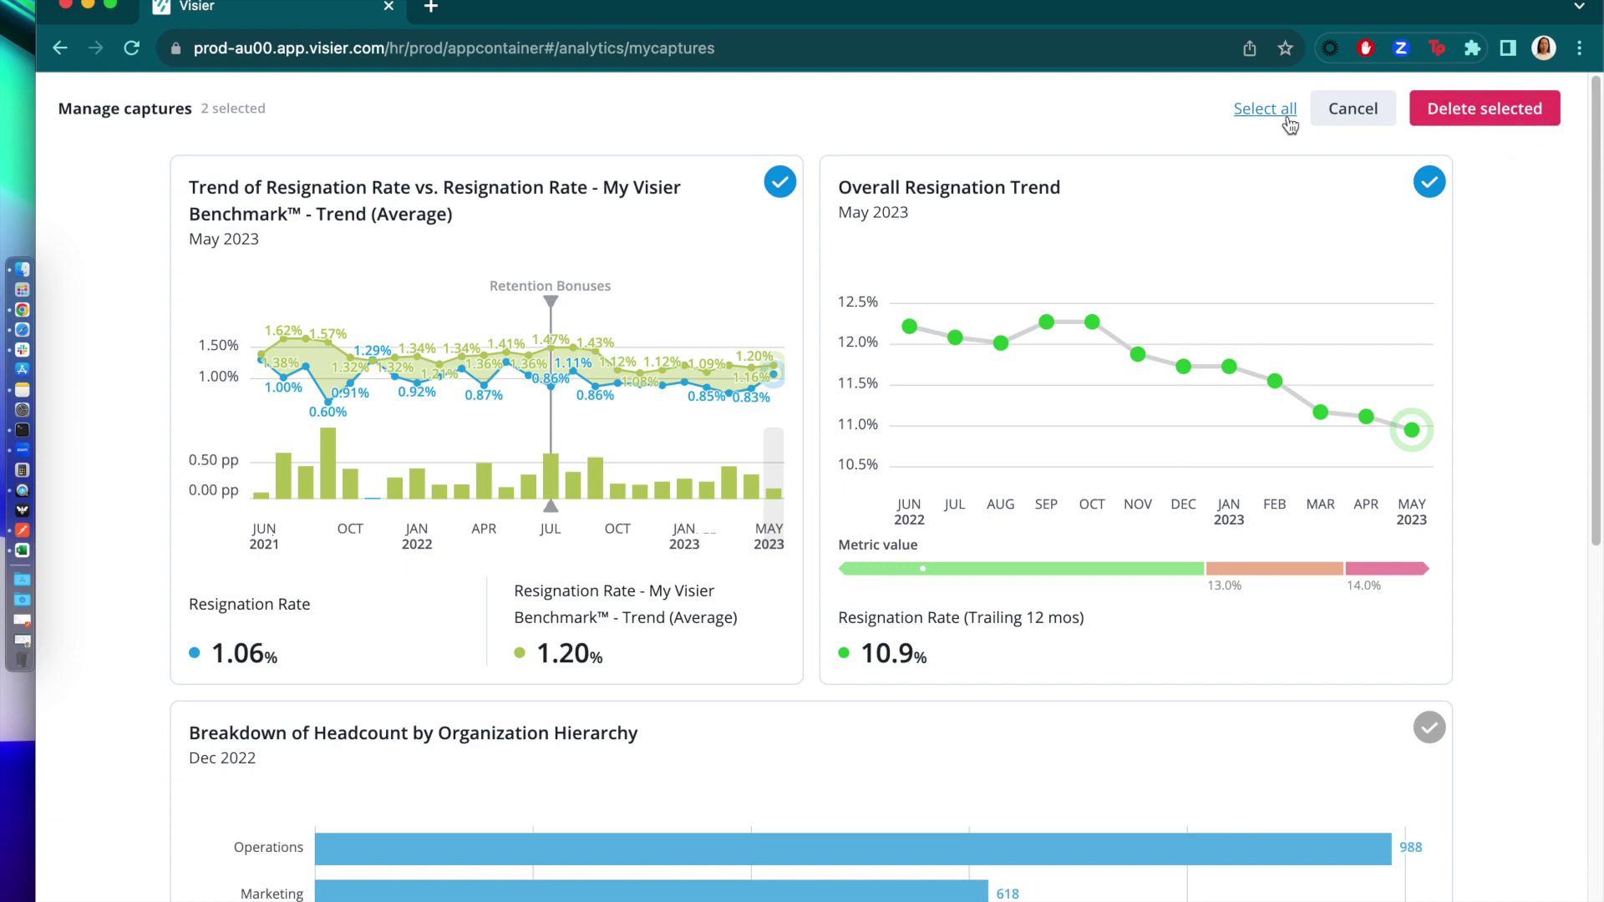
left_click(1347, 125)
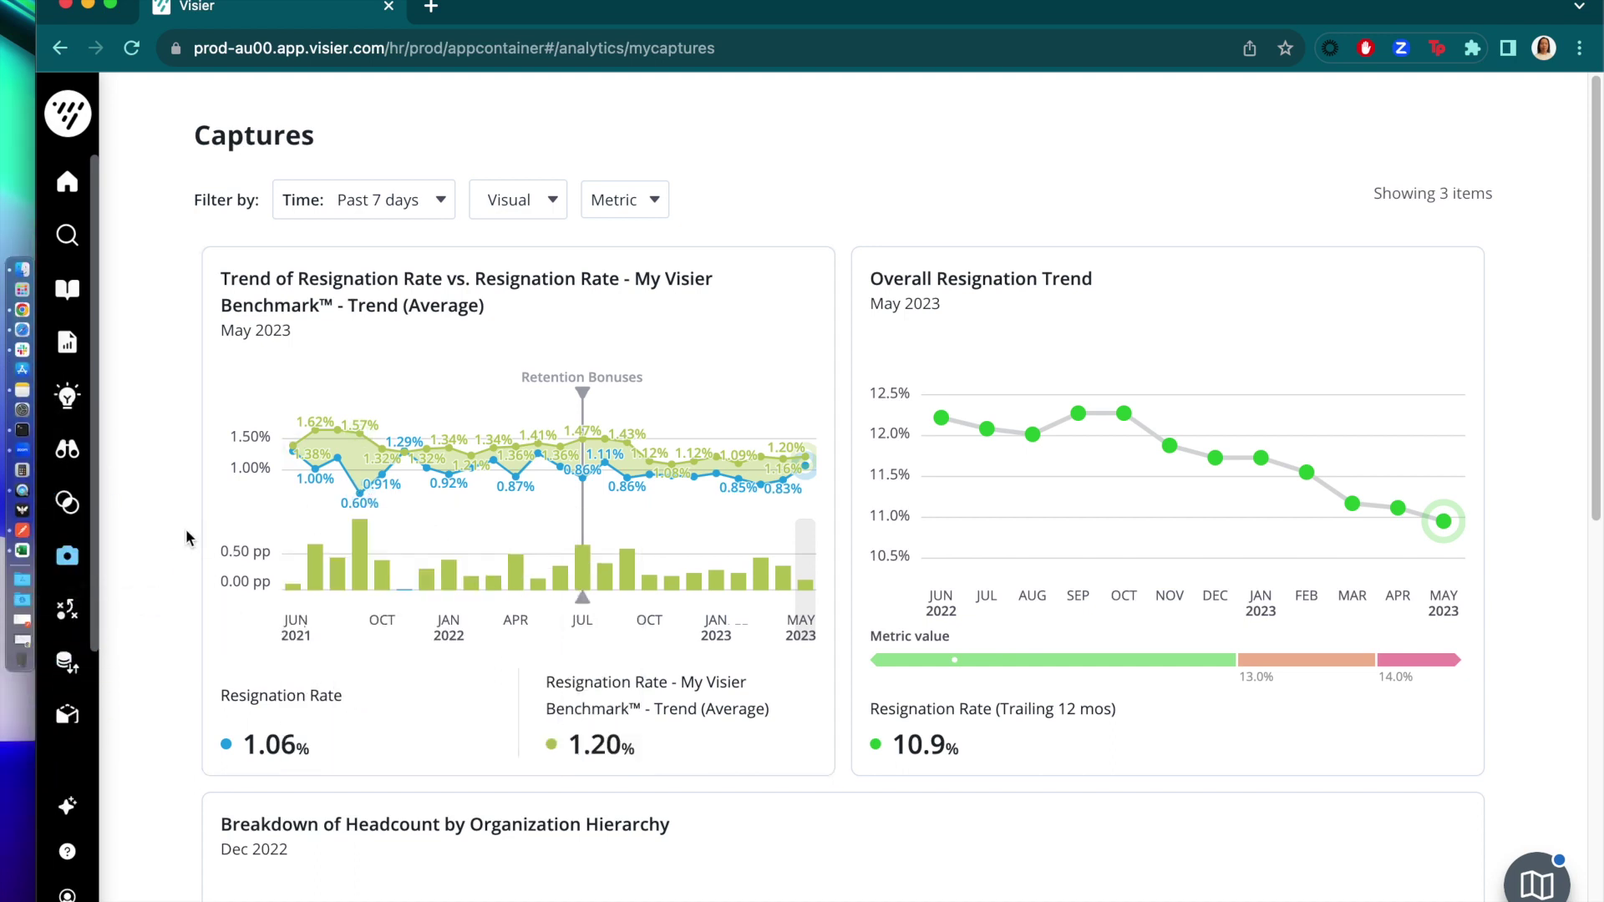
- Create a new analysis from the Analyses page and title it with the owner's first name in possessive form plus "Analysis"
mouse_move(66, 451)
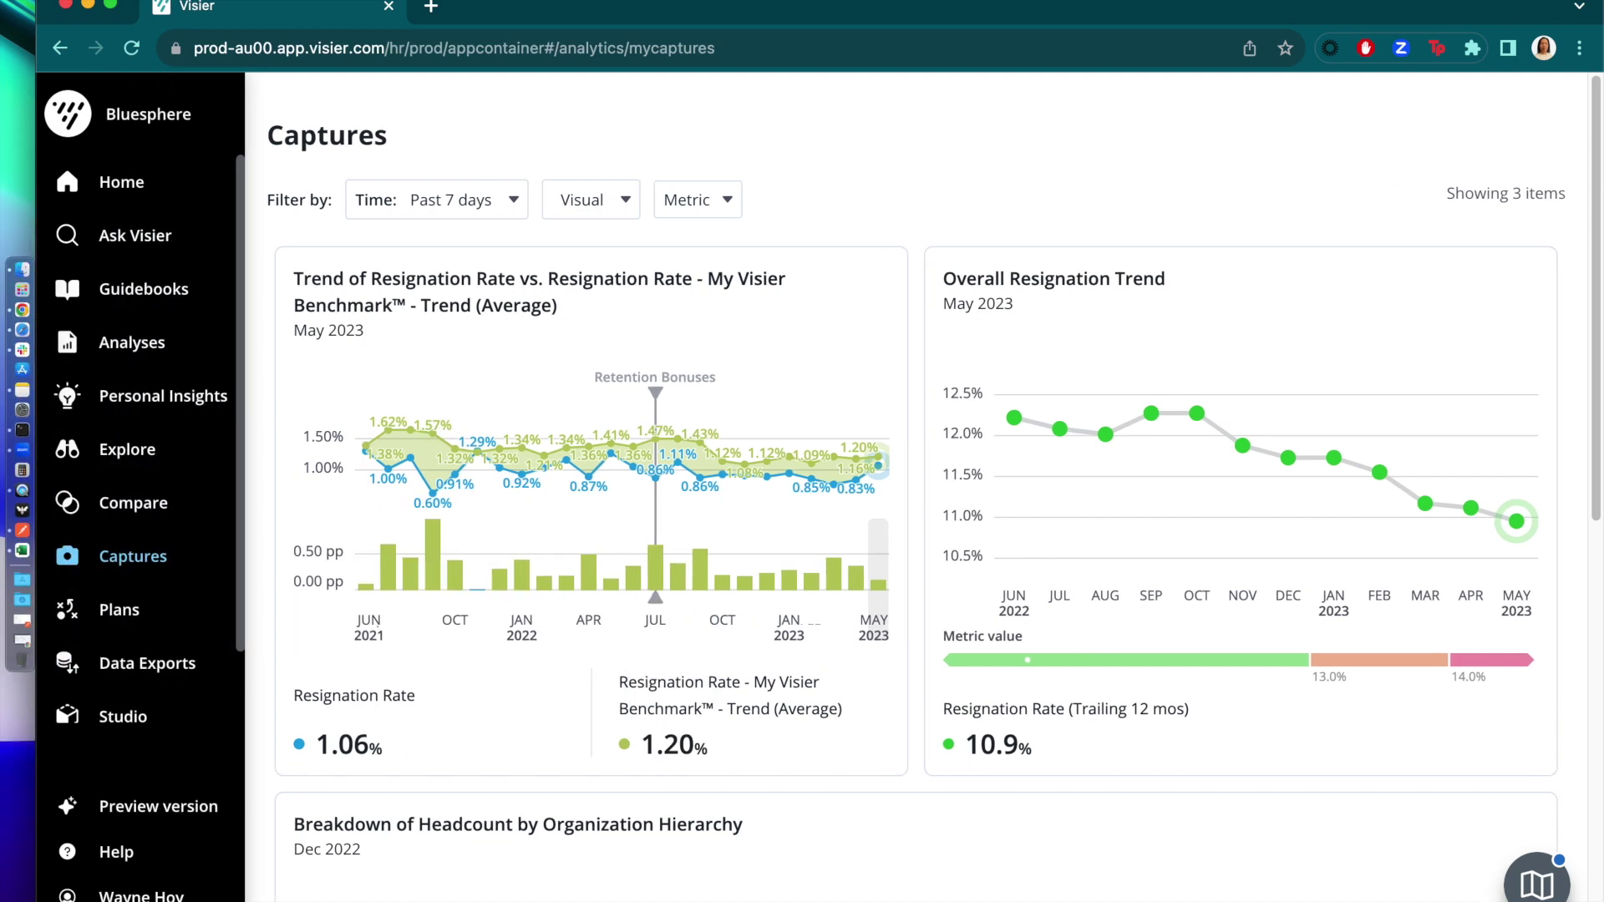
left_click(164, 341)
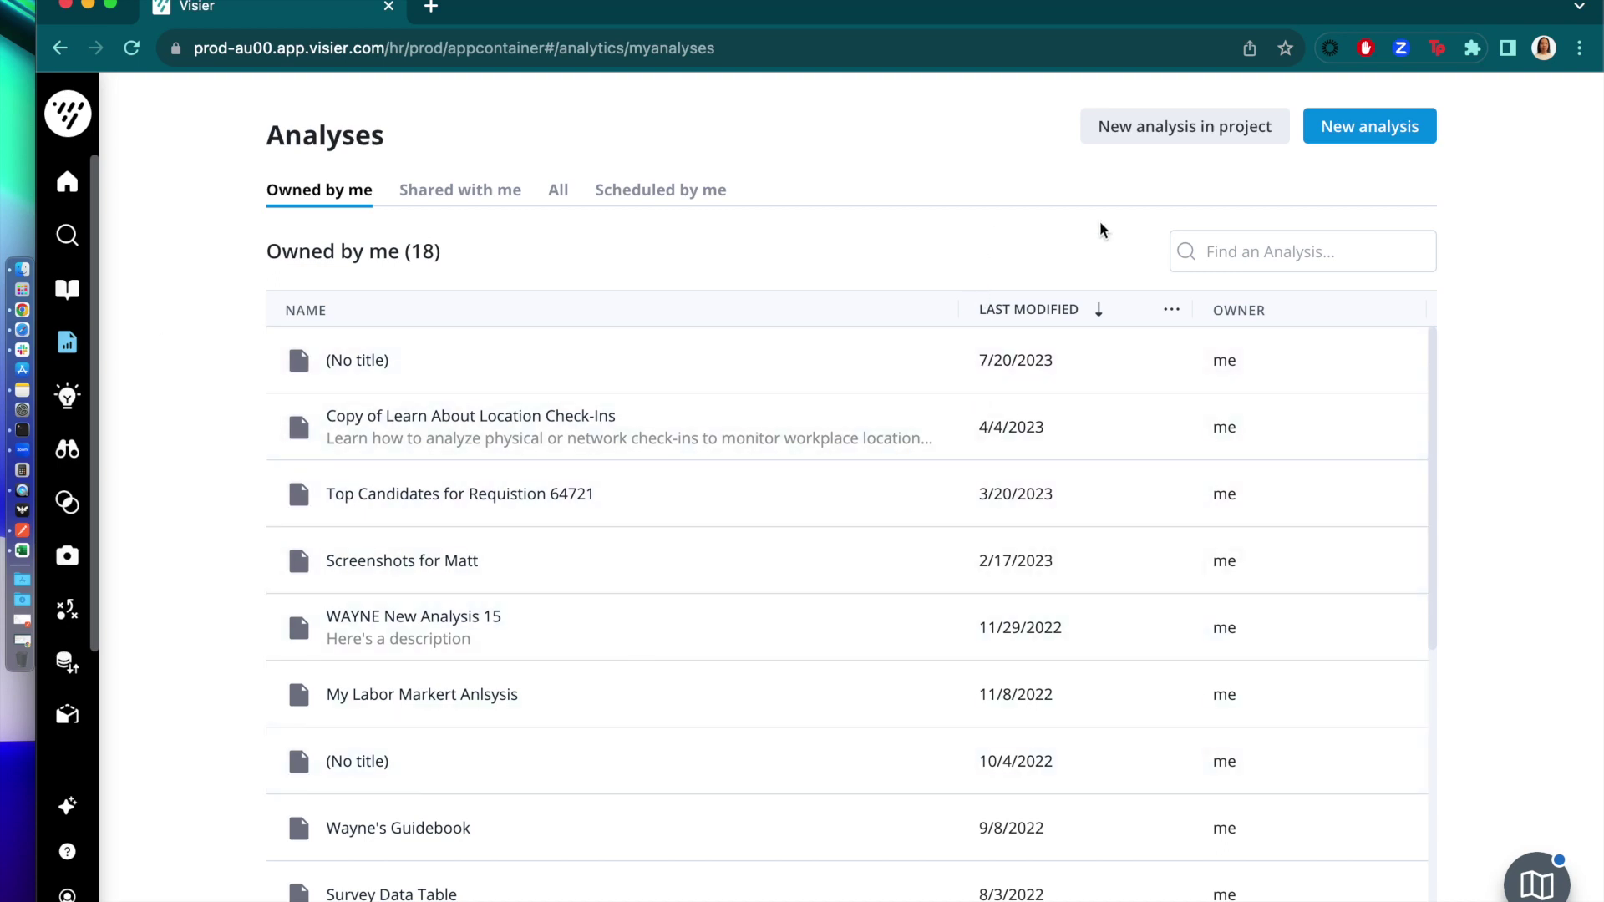
left_click(1401, 134)
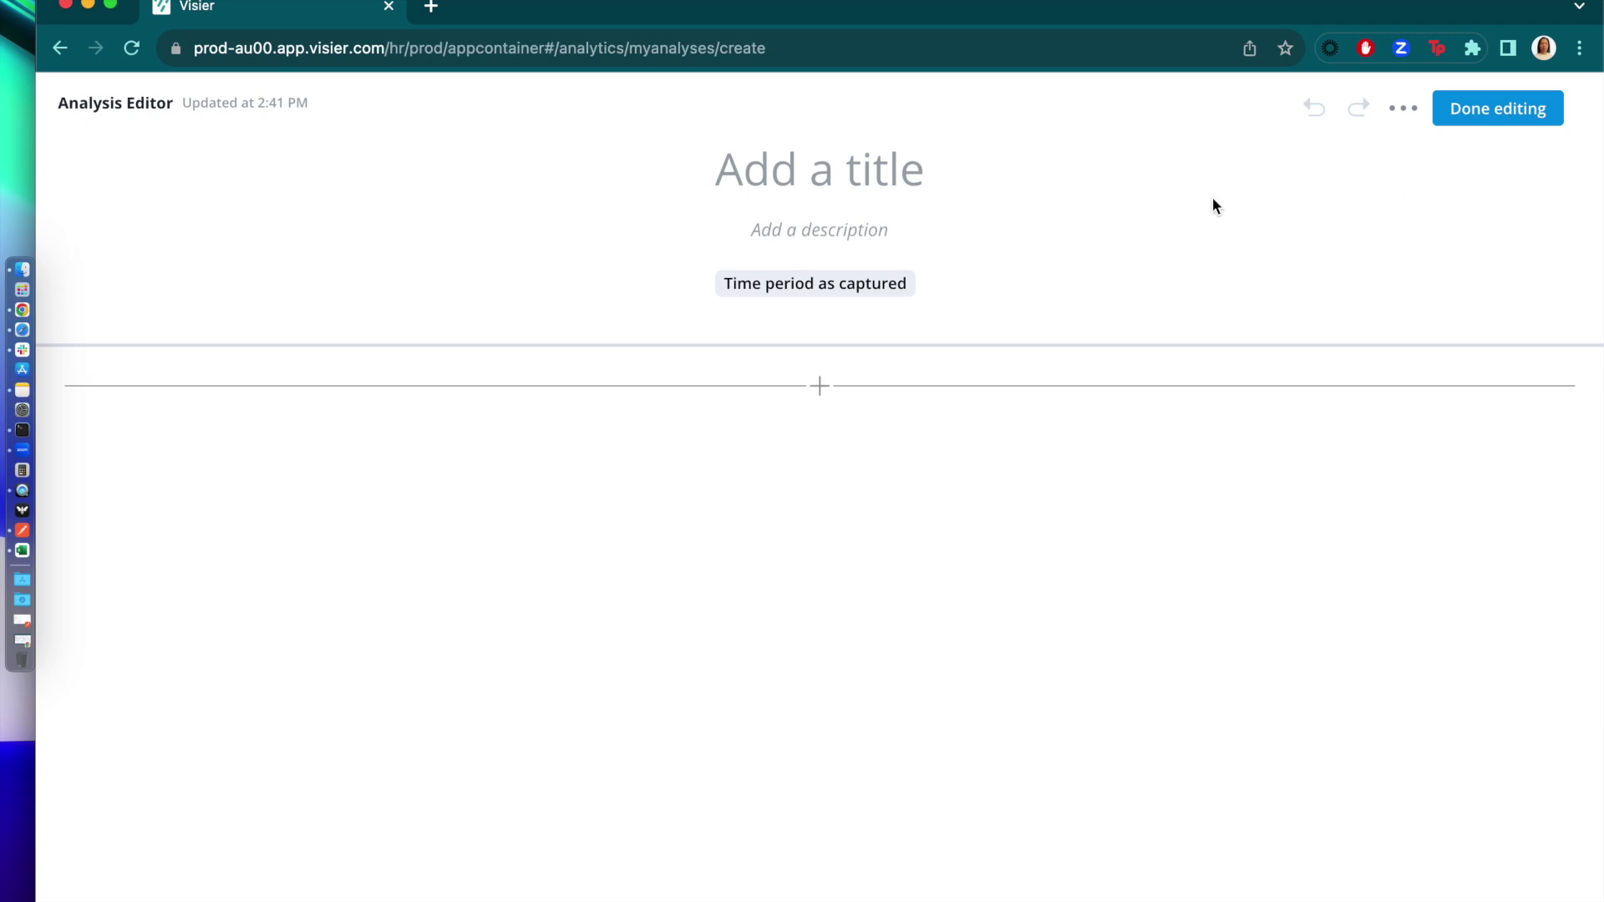
left_click(835, 177)
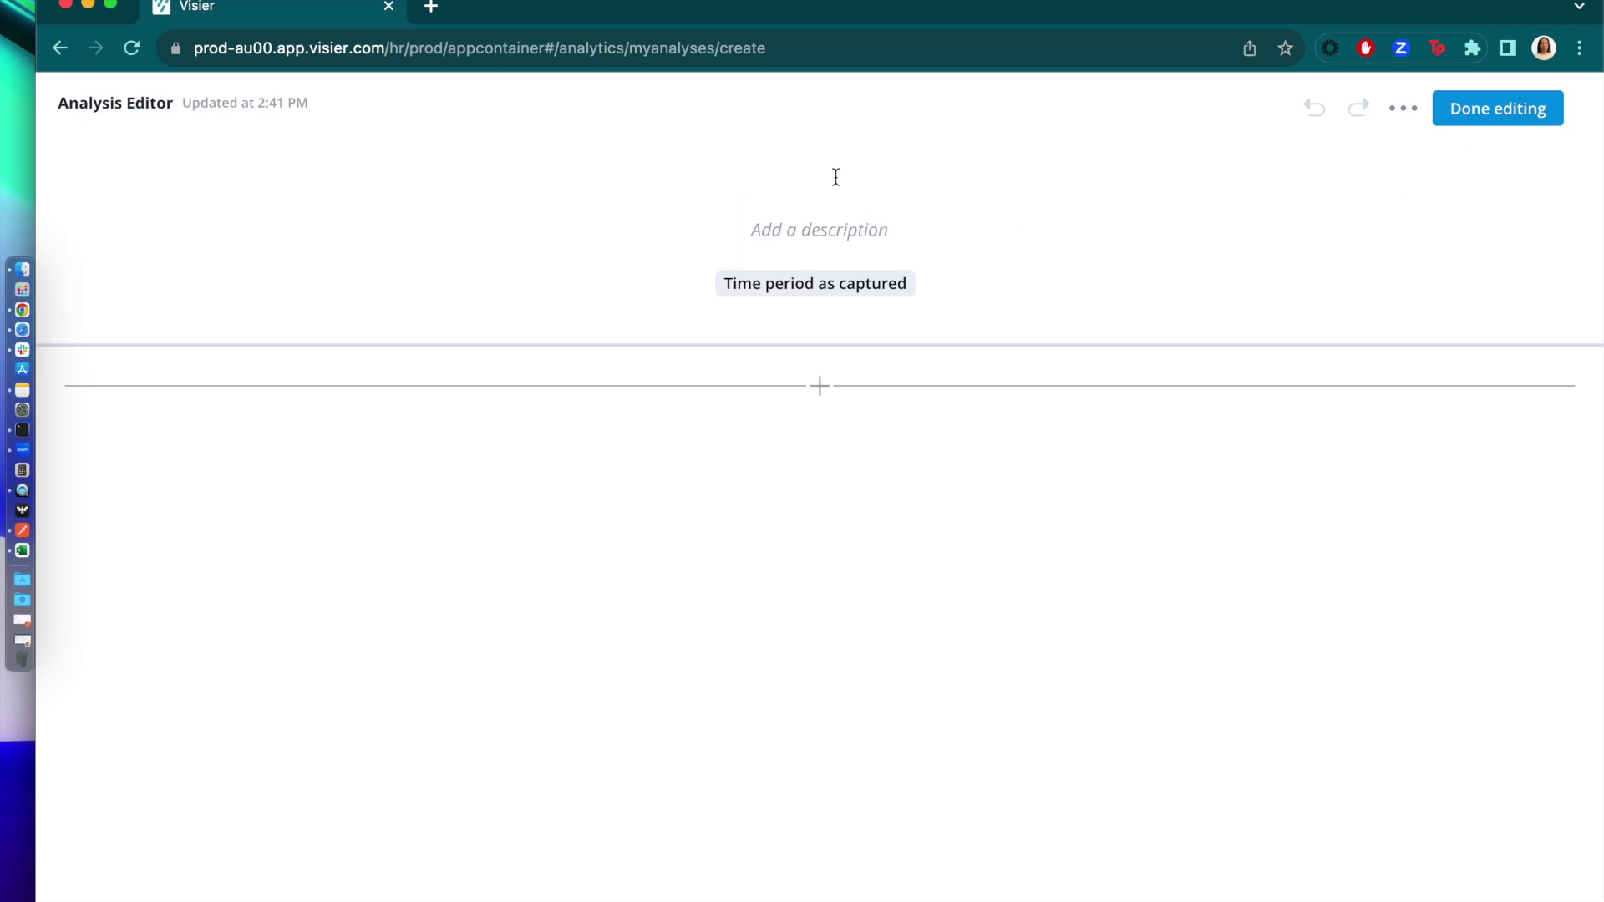
type("Wayne's")
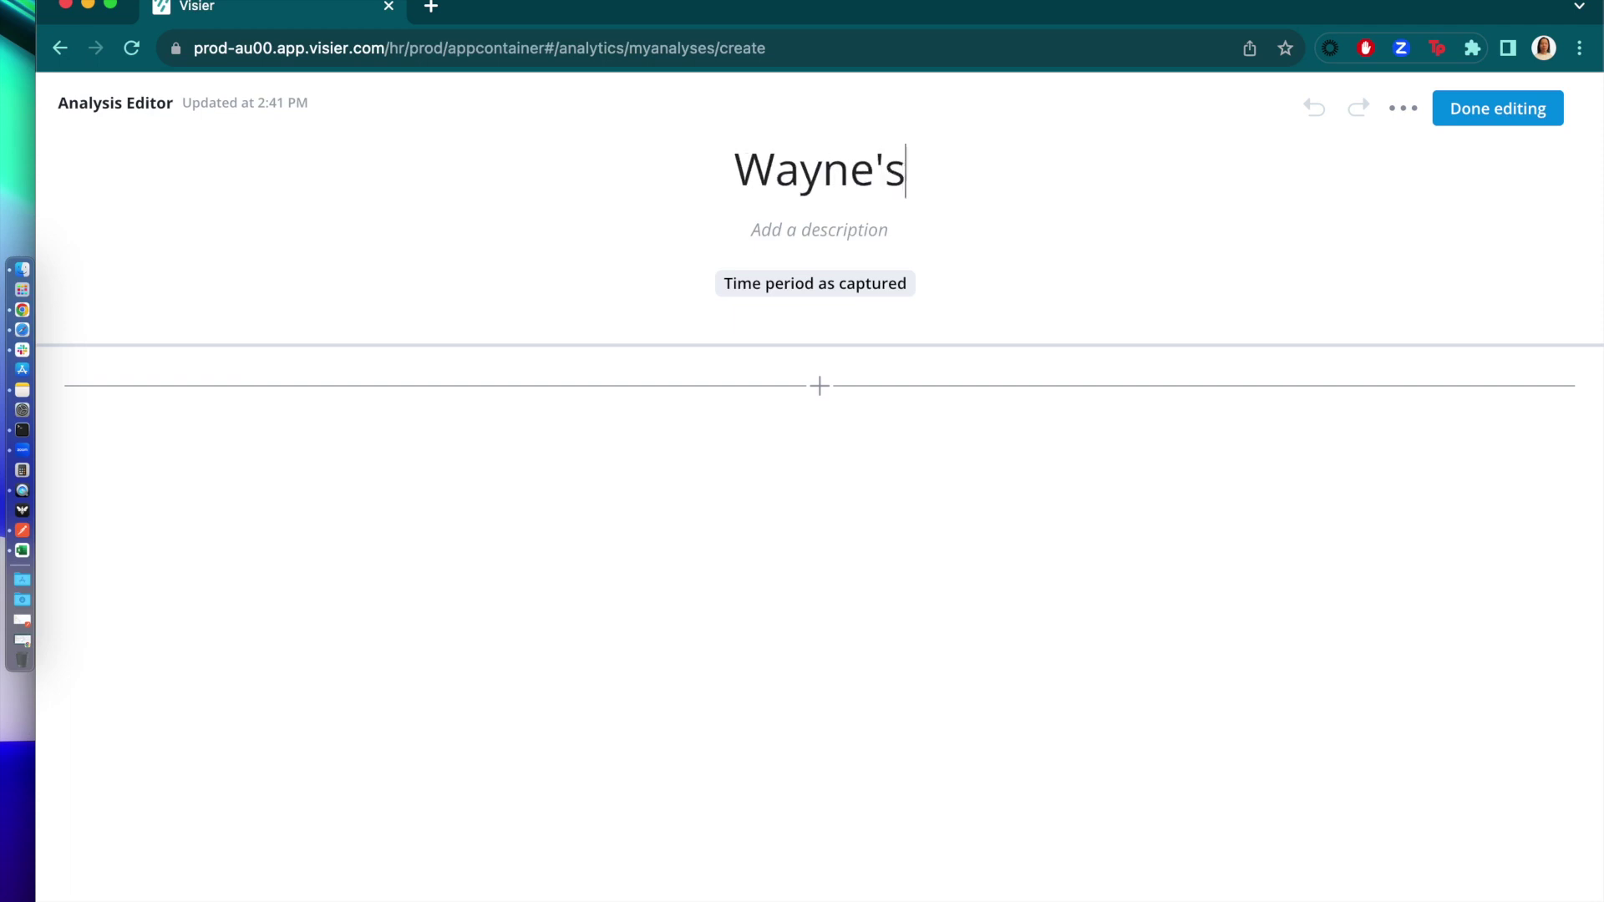
type(" Analysis")
- Fill in the analysis description with the owner's first name in possessive form followed by "analysis for demonstrating Visier People"
left_click(840, 234)
type("Wayne")
key("BackSpace")
type("e's ")
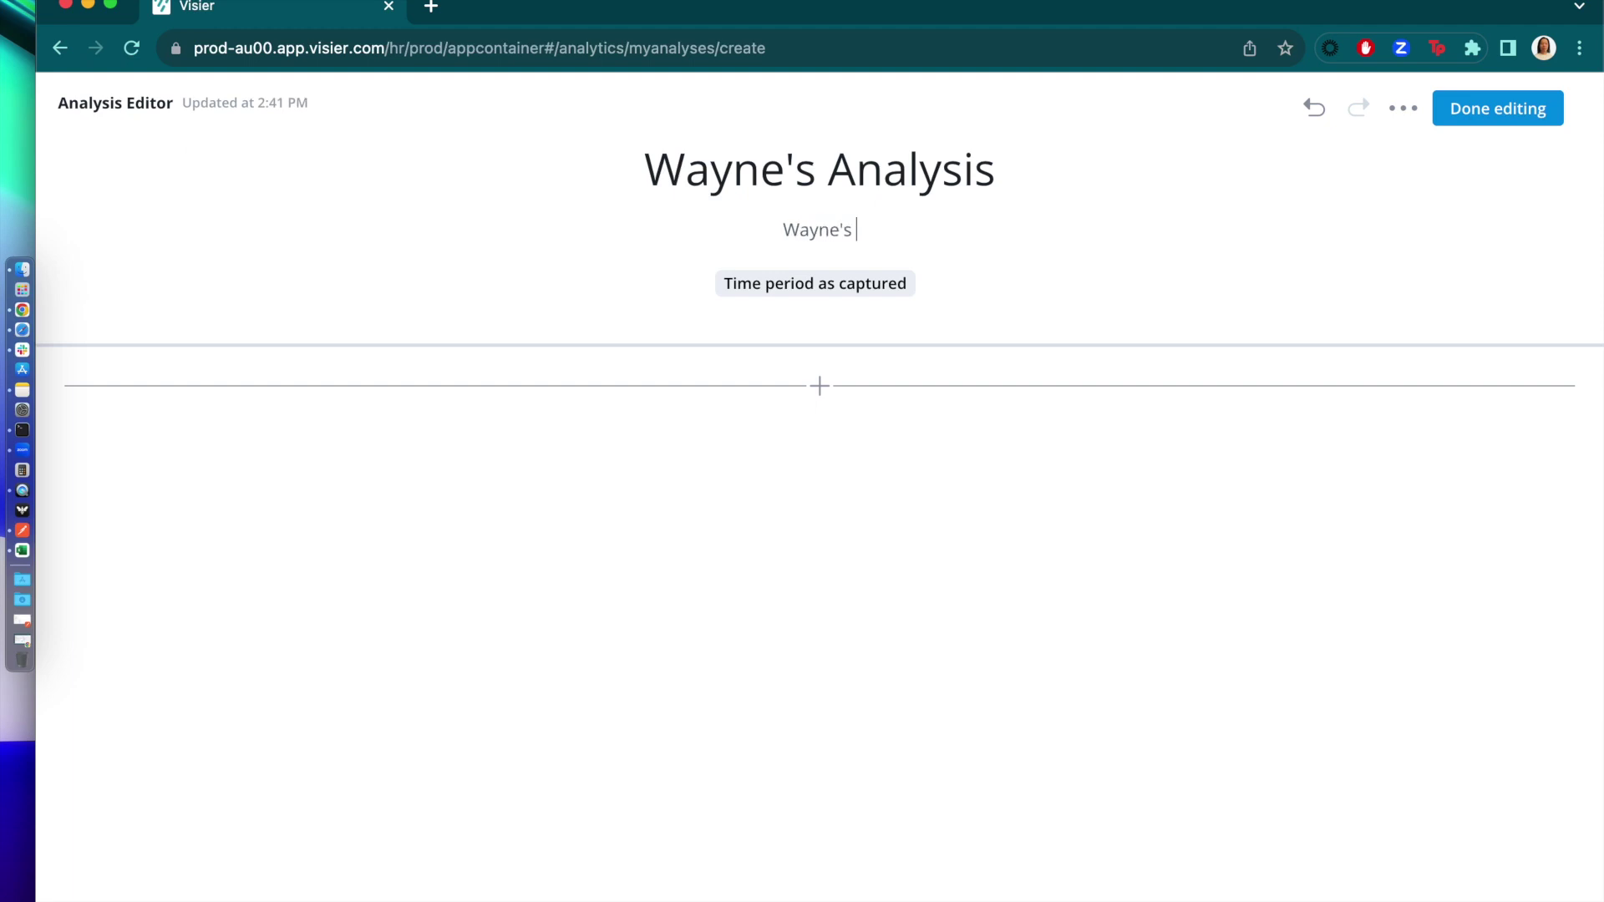
type("analysis for ")
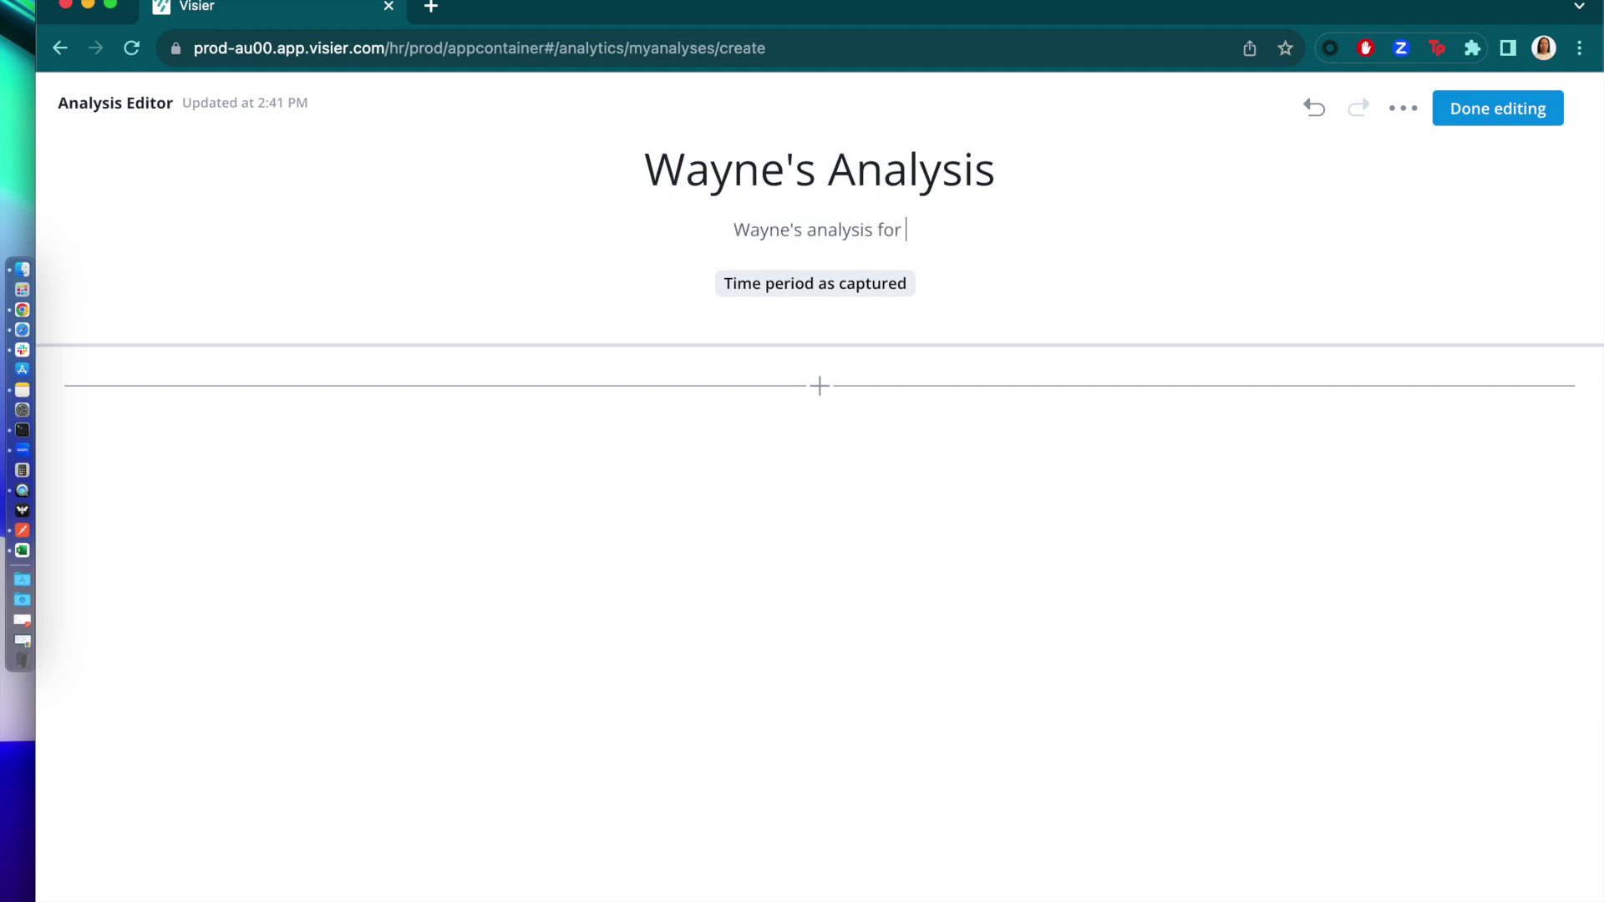
type("demonstrat")
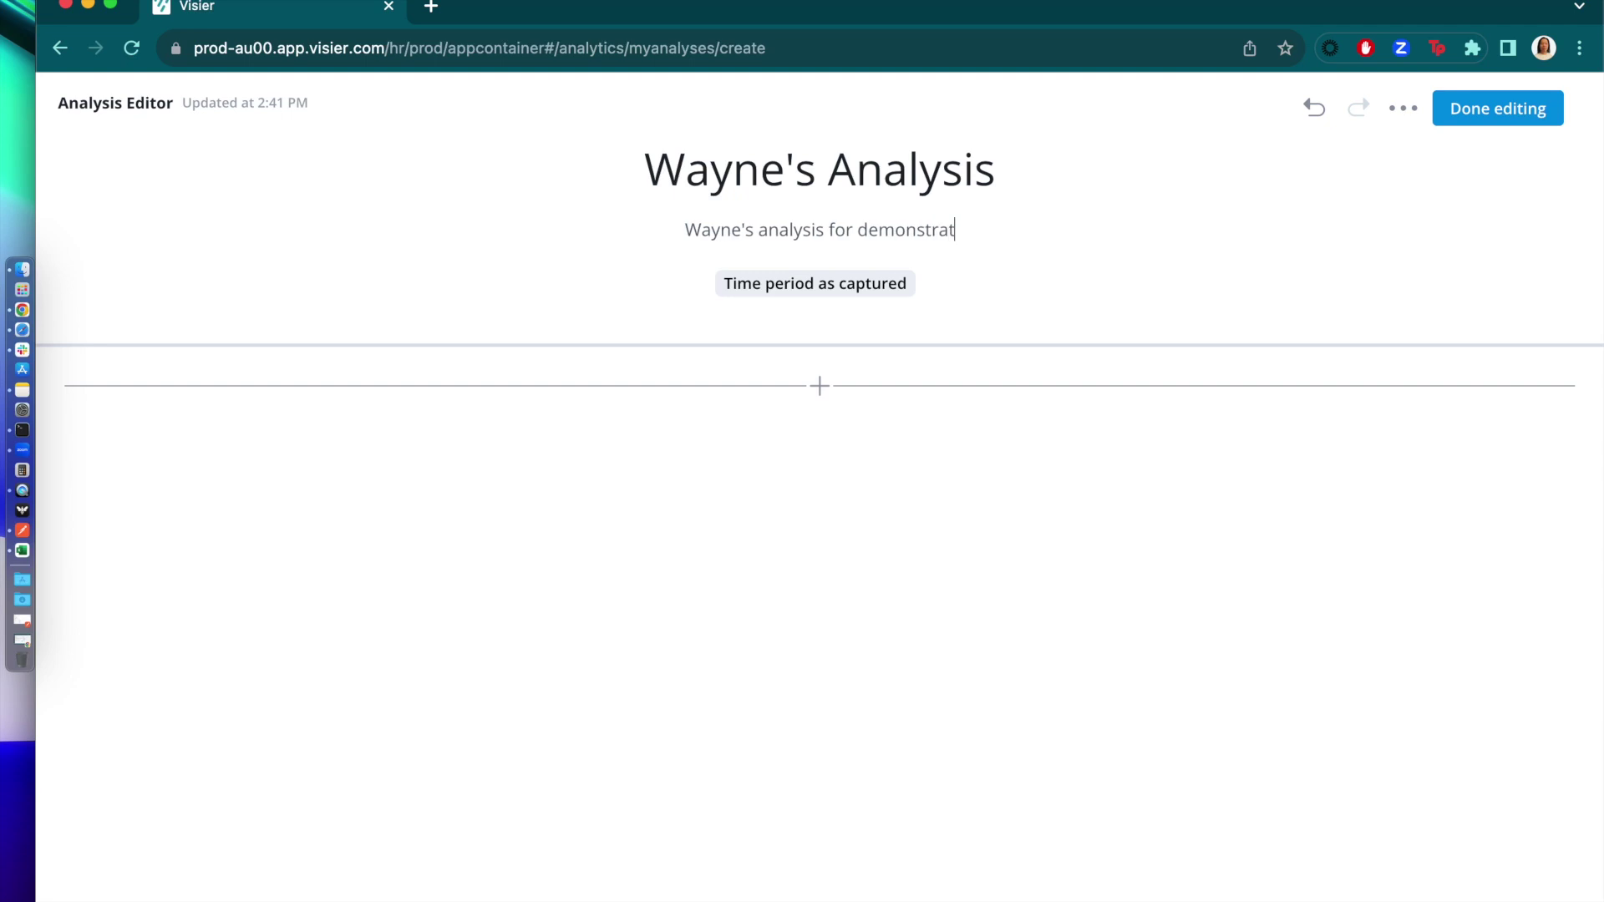
type("ing Visier People")
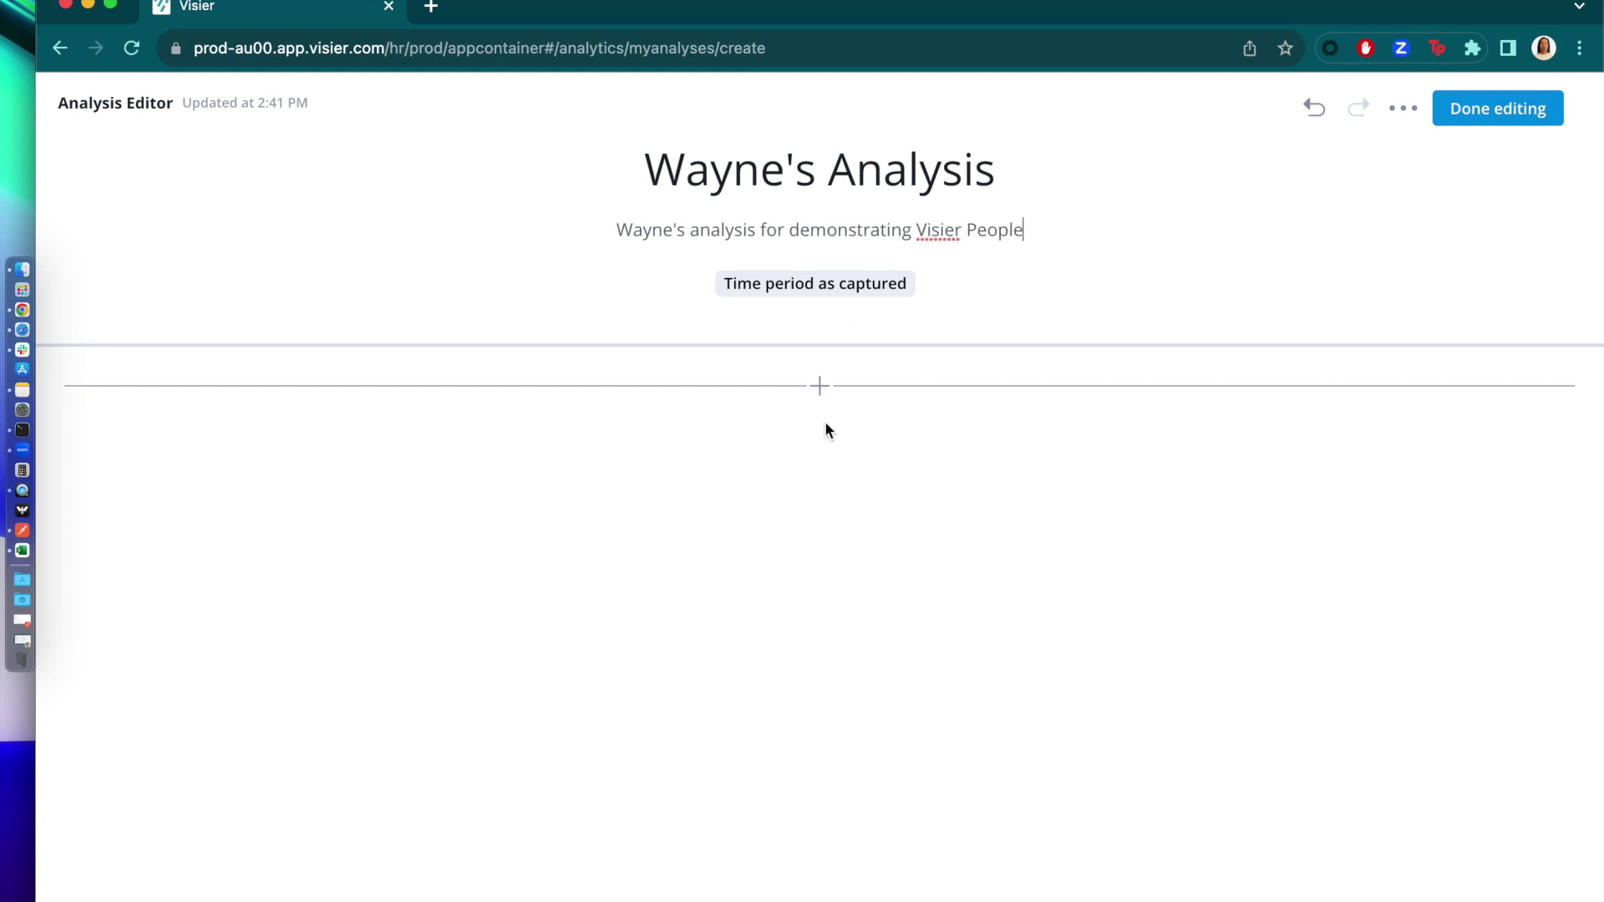
- Add an "Introduction" heading to the analysis, with a text block below it reading "Welcome to my analysis"
left_click(819, 387)
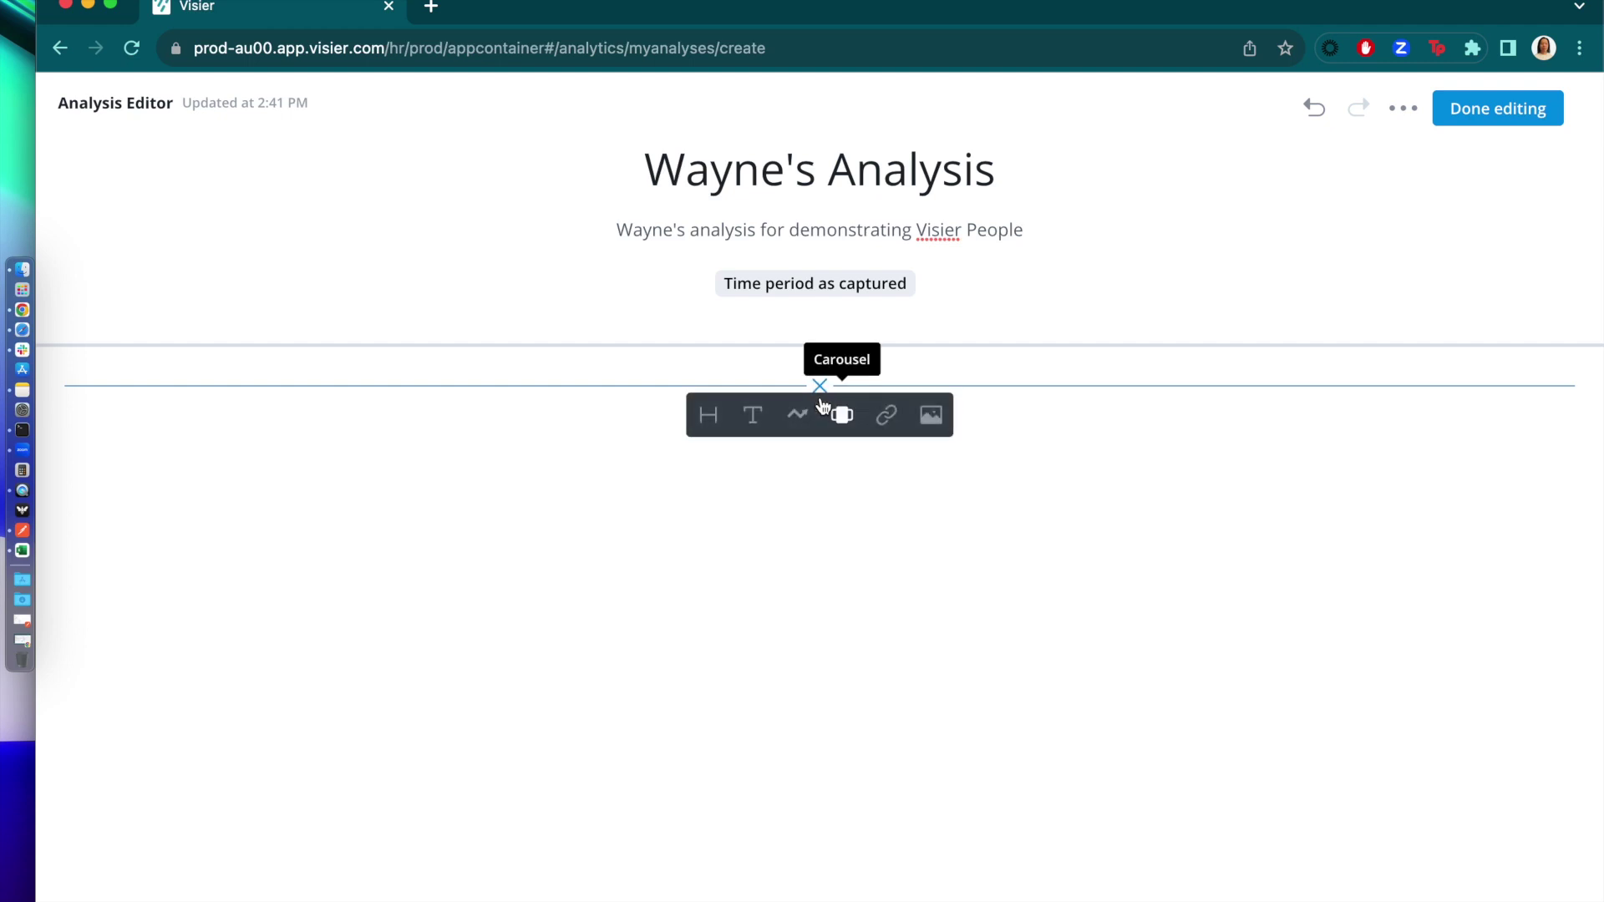
left_click(701, 411)
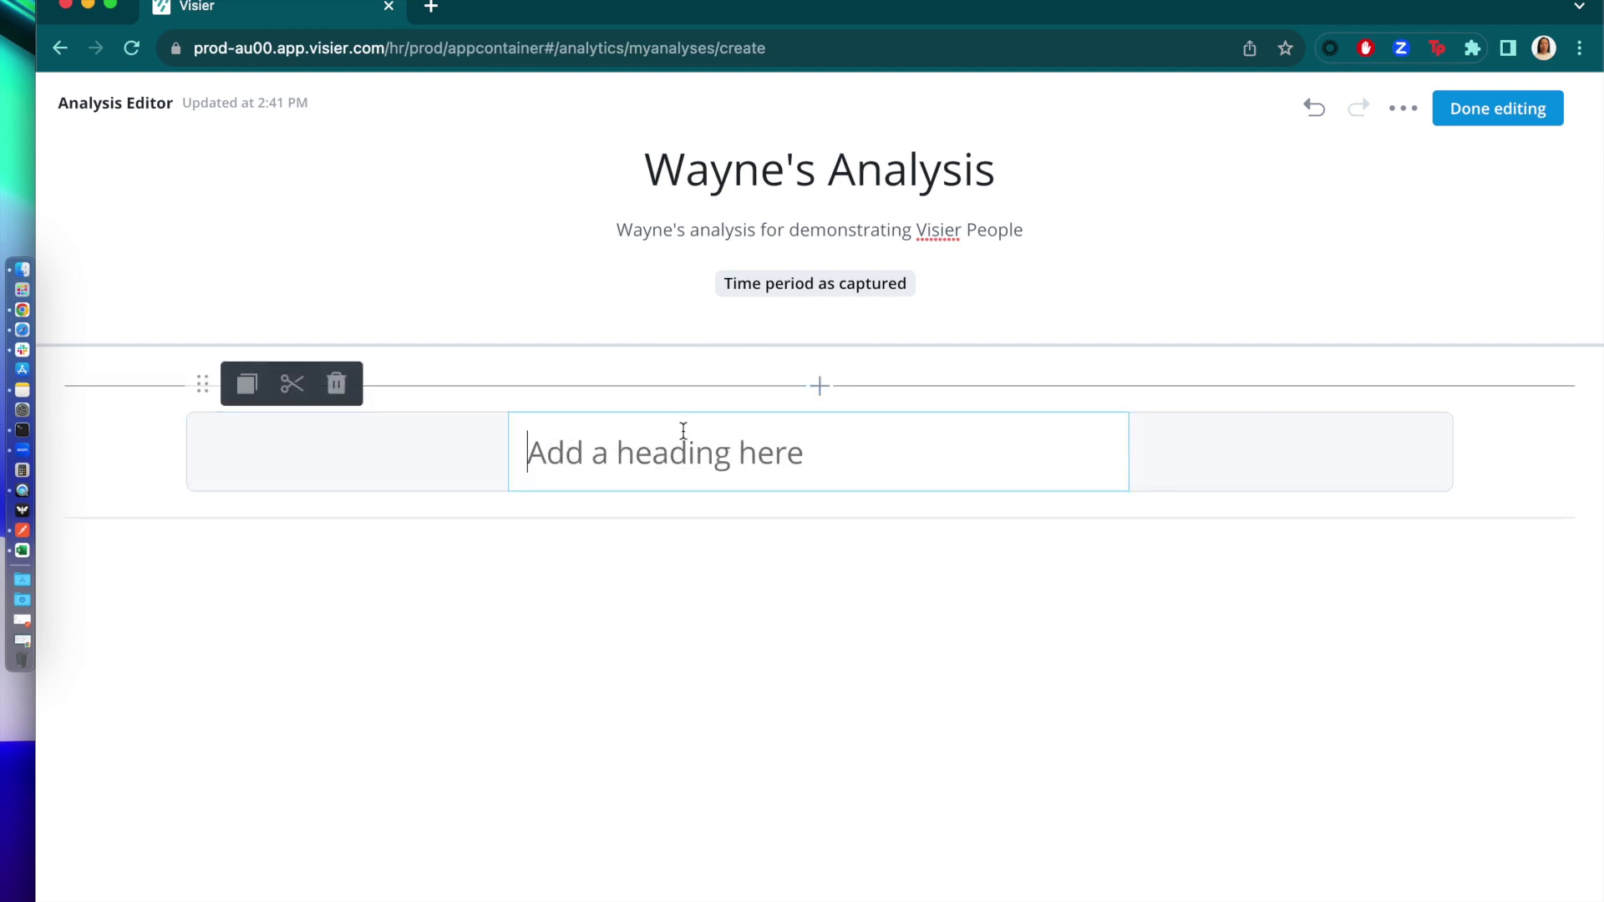
type("Introduction")
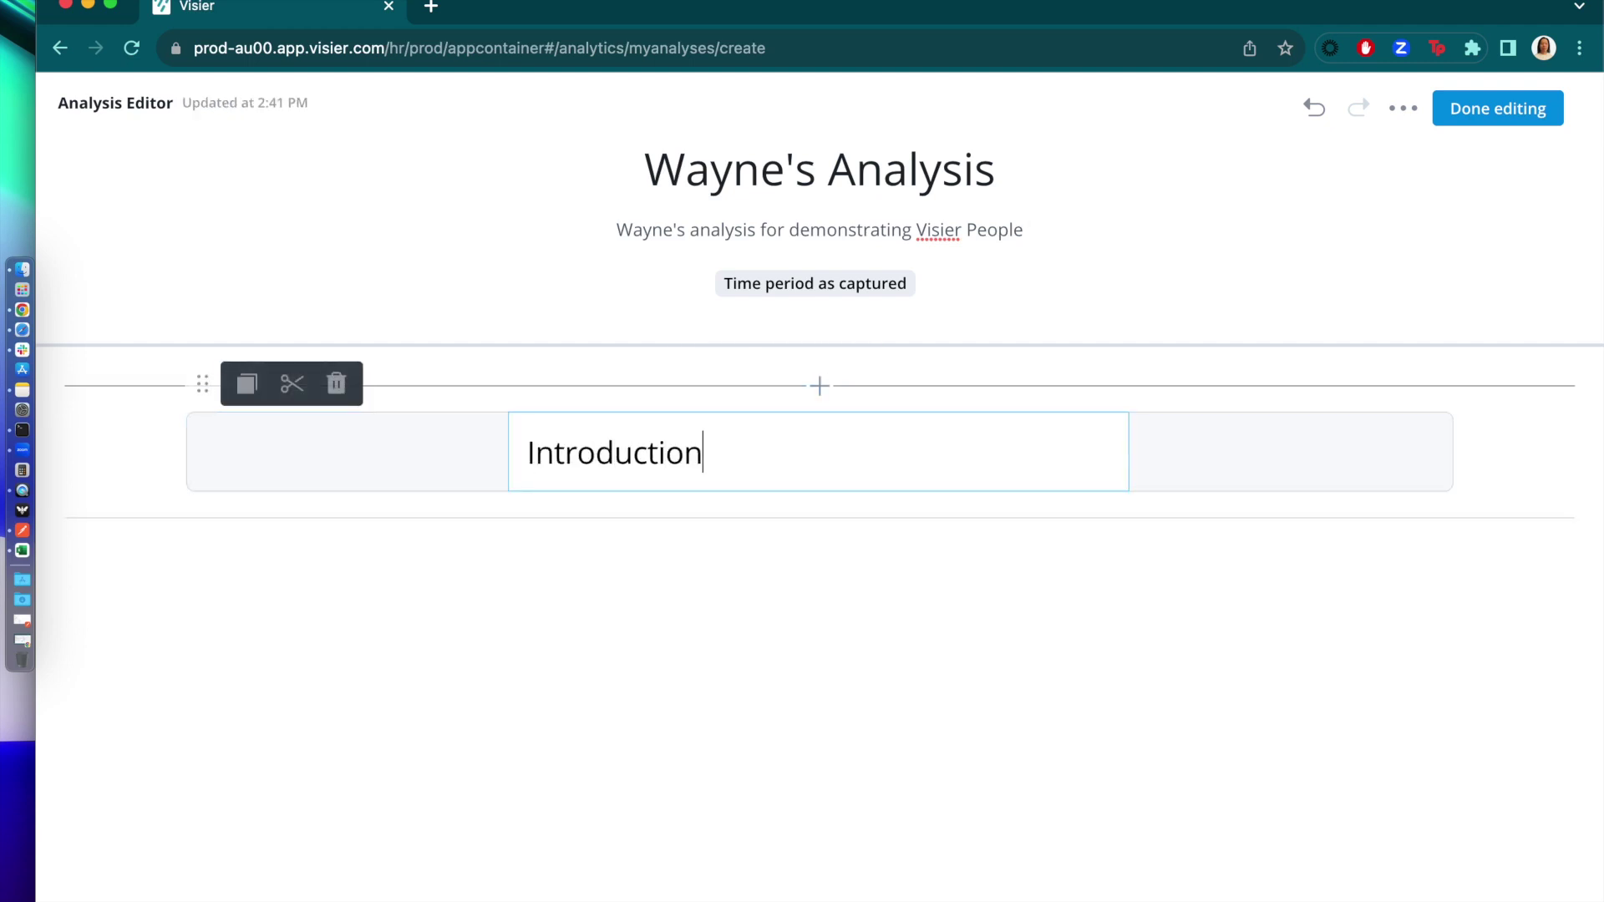
left_click(676, 572)
left_click(569, 597)
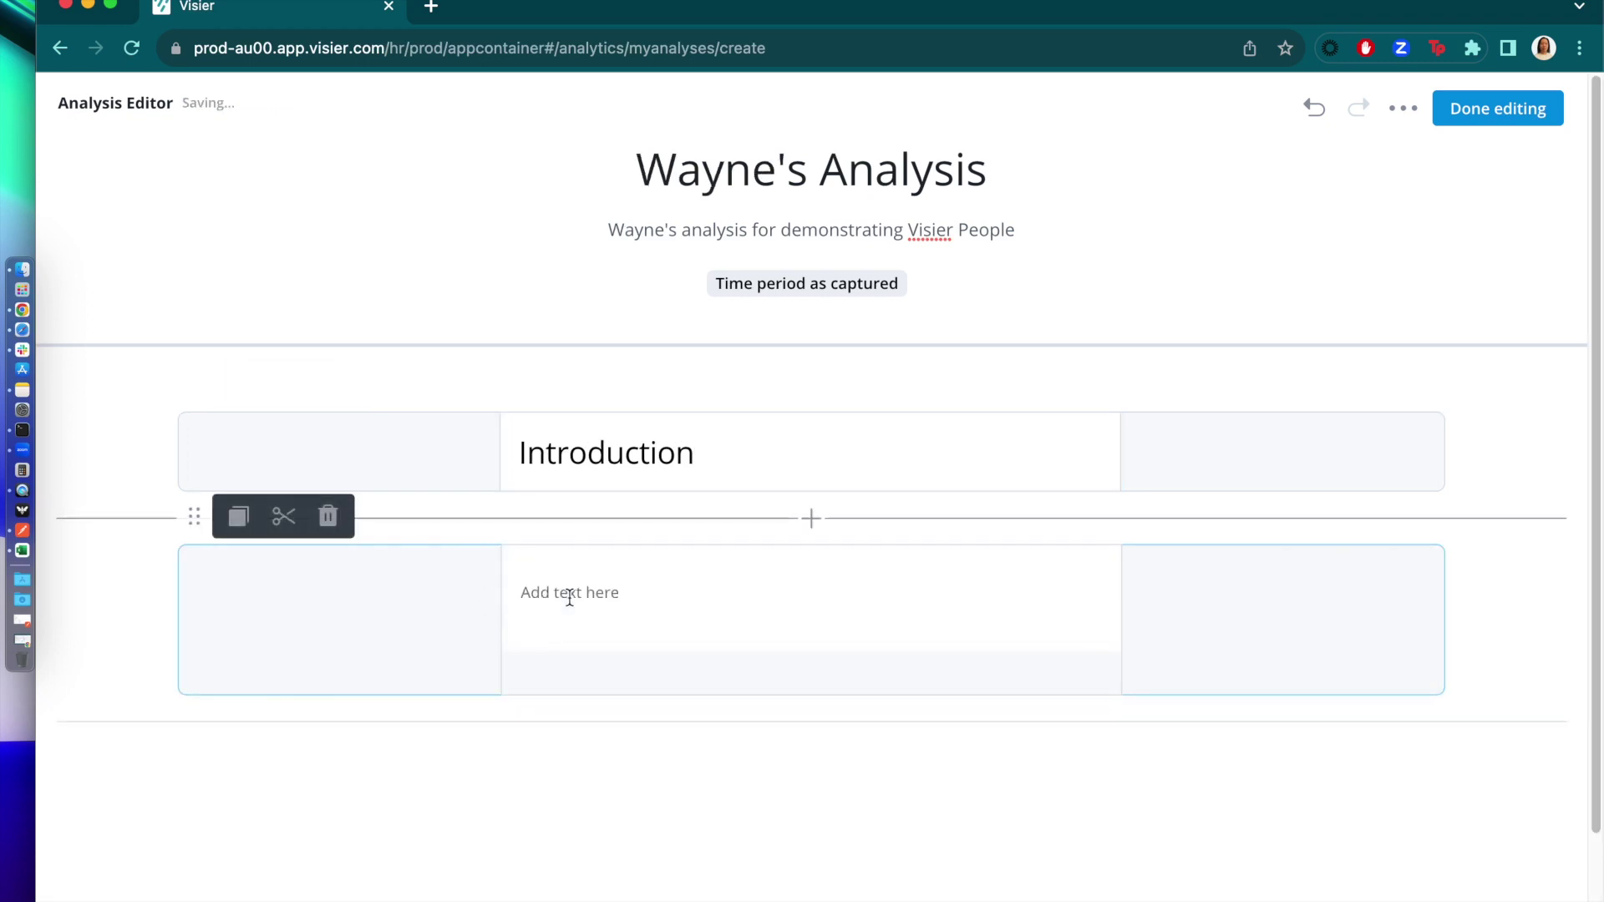
type("Welcome to my analysis")
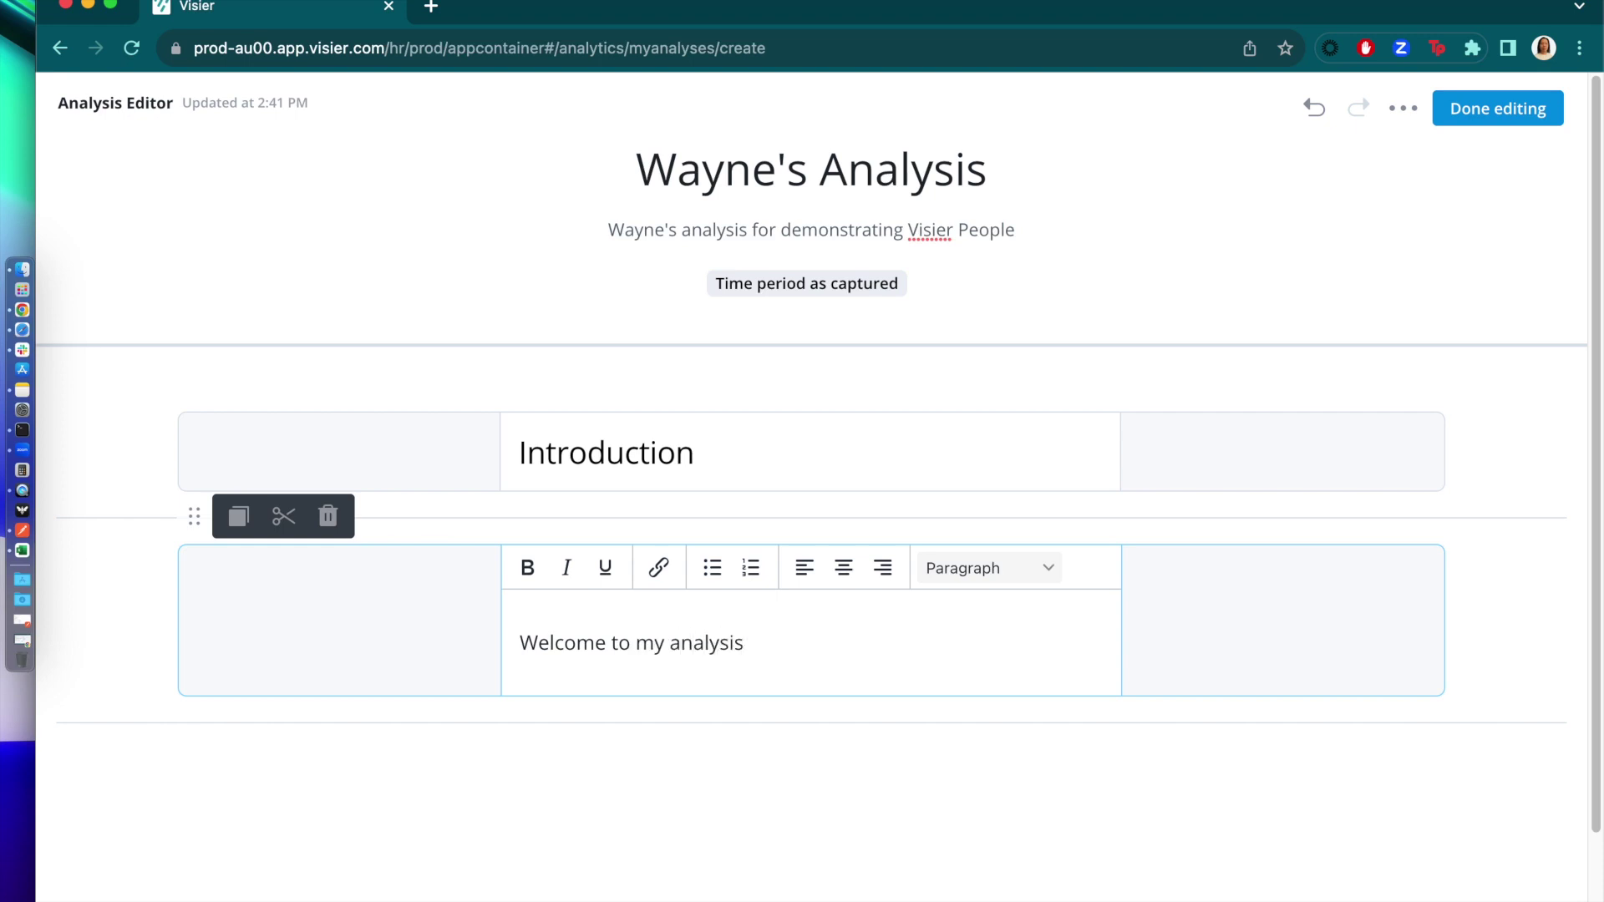
- Insert the captured Overall Resignation Trend chart beside the welcome text block
left_click(1459, 622)
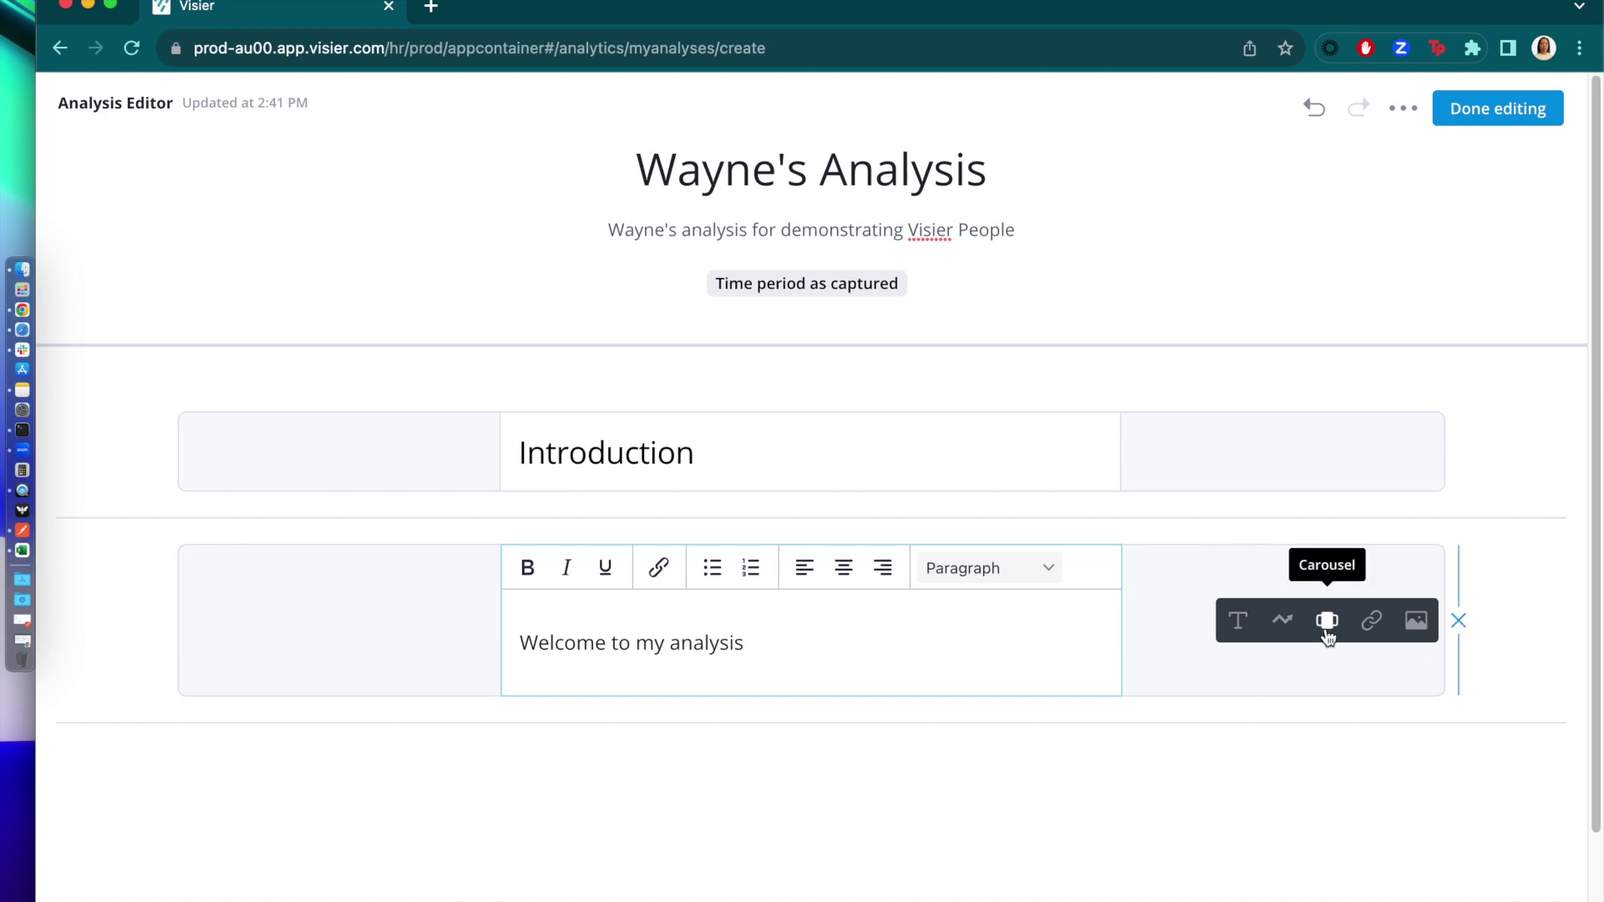
left_click(1285, 622)
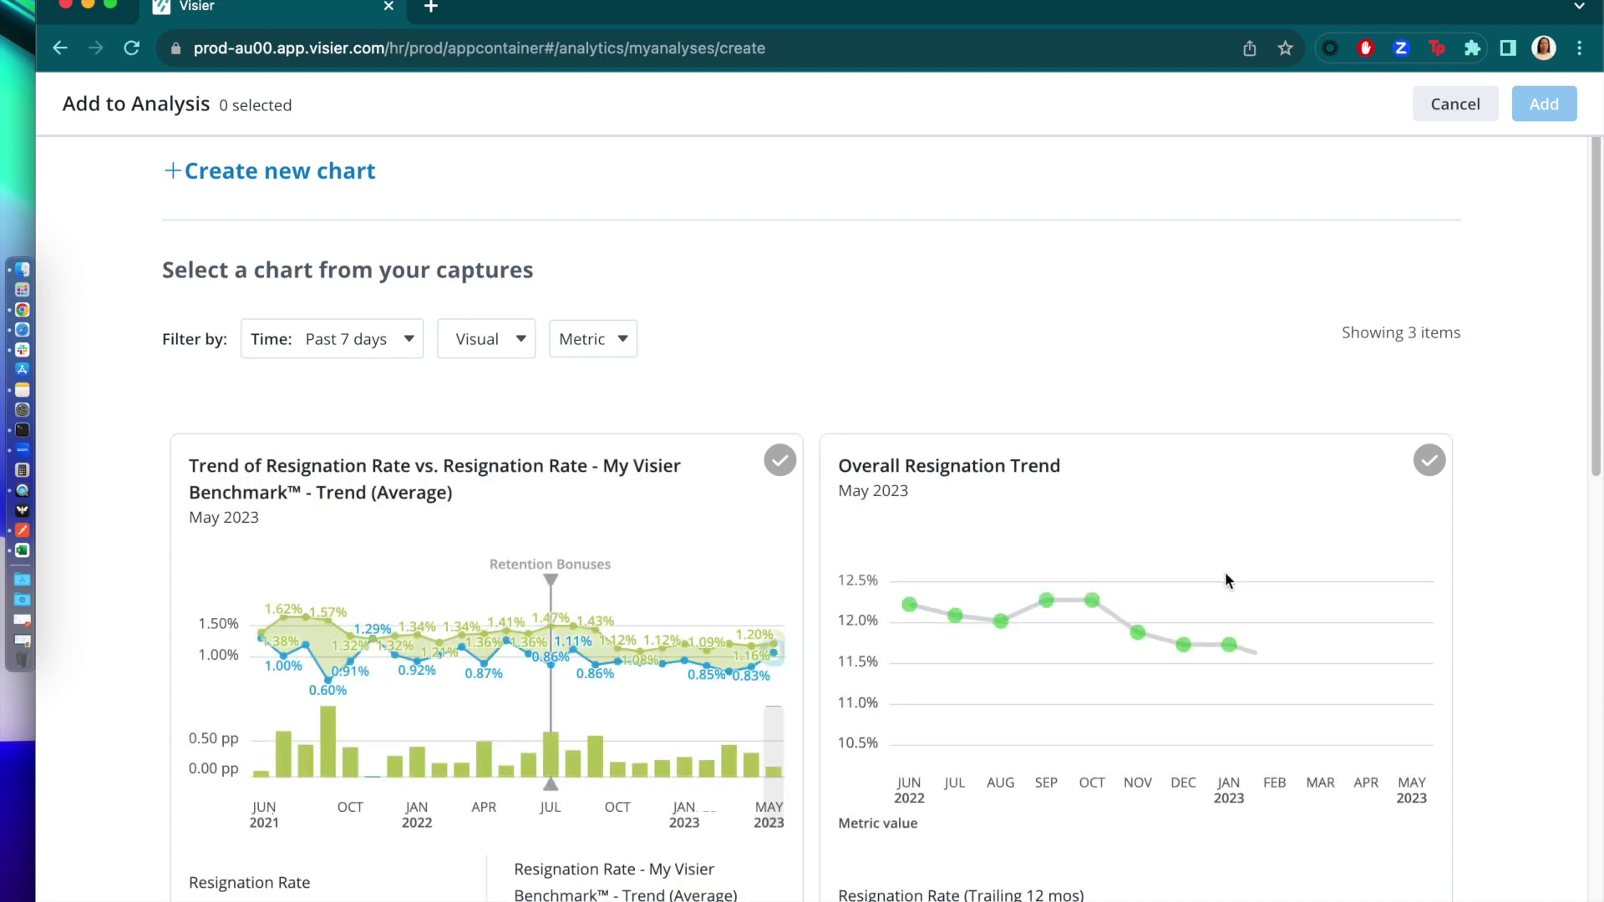
scroll(1424, 497, "down", 3)
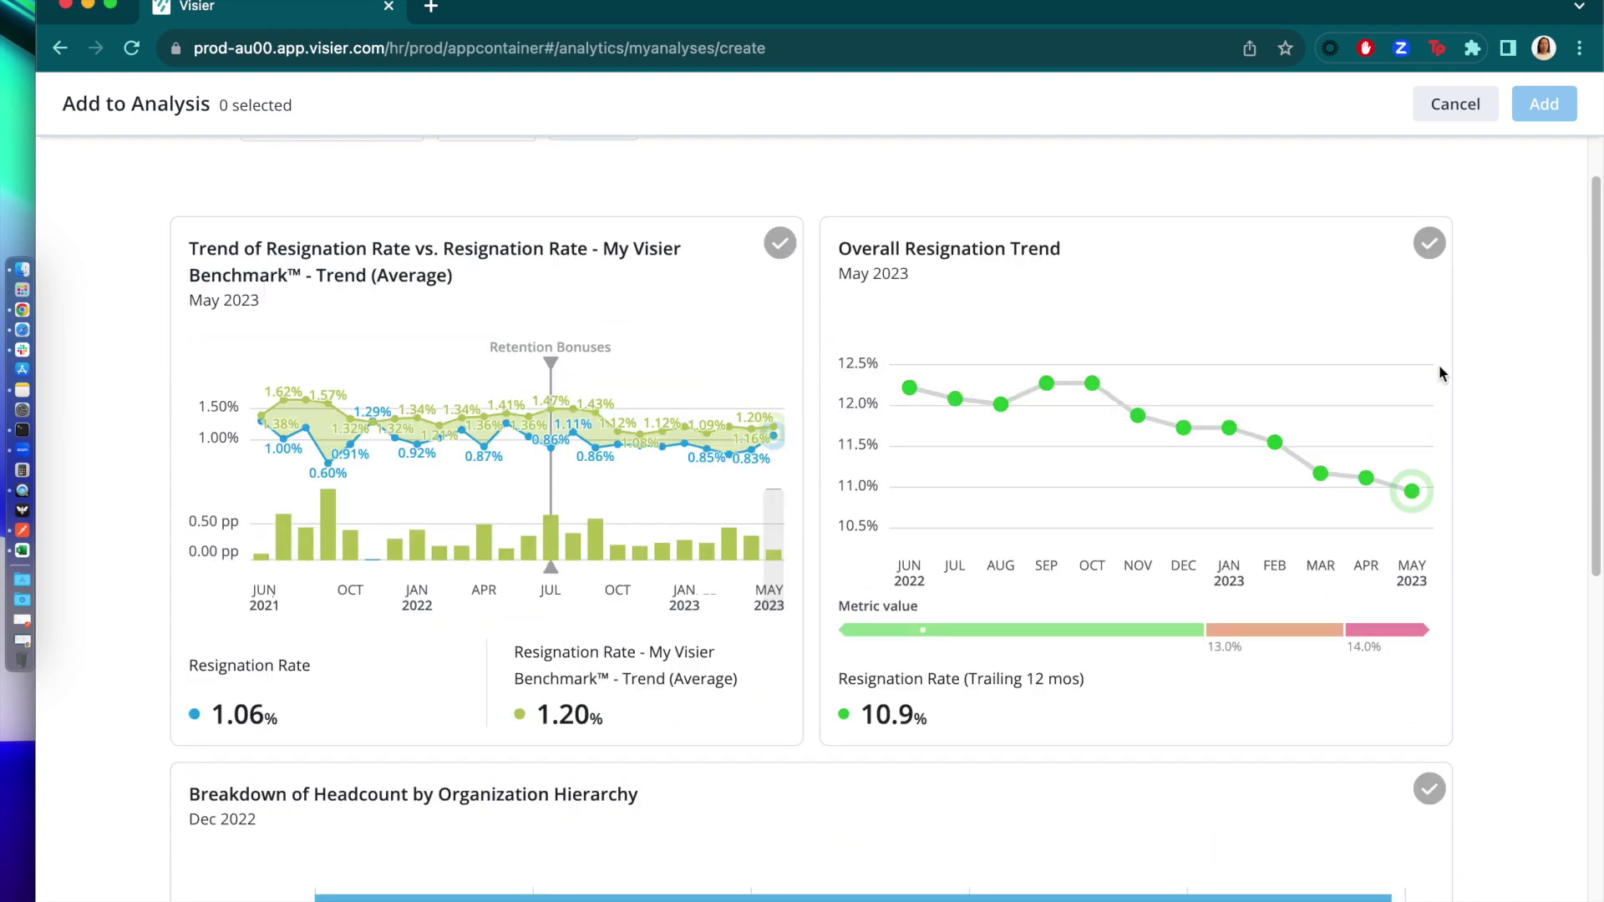
left_click(1429, 244)
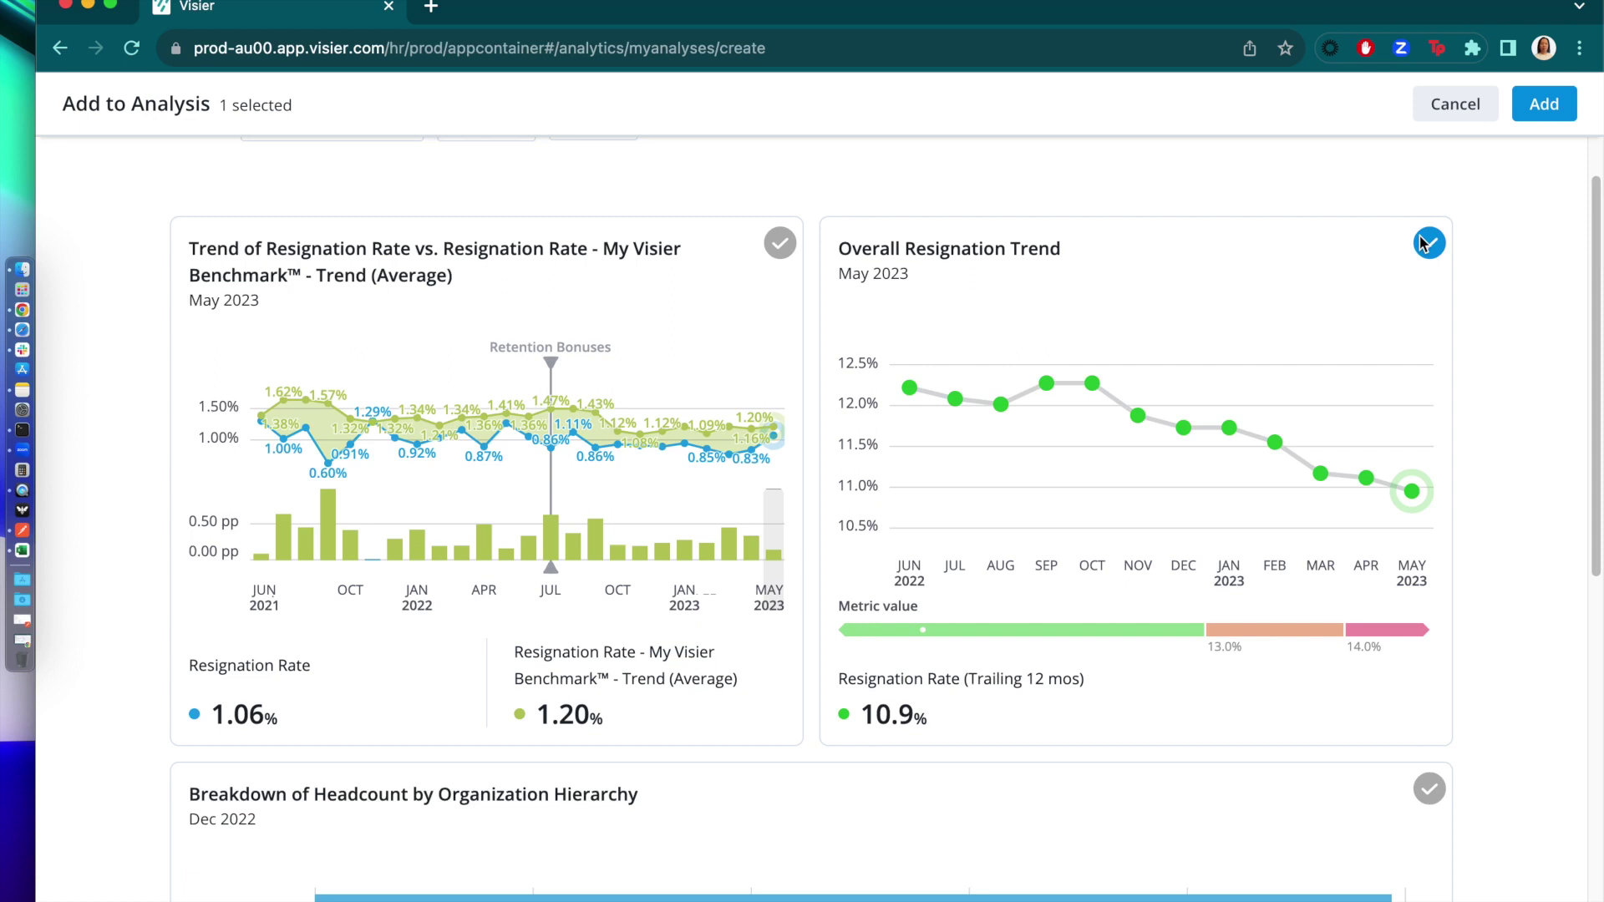
left_click(1536, 113)
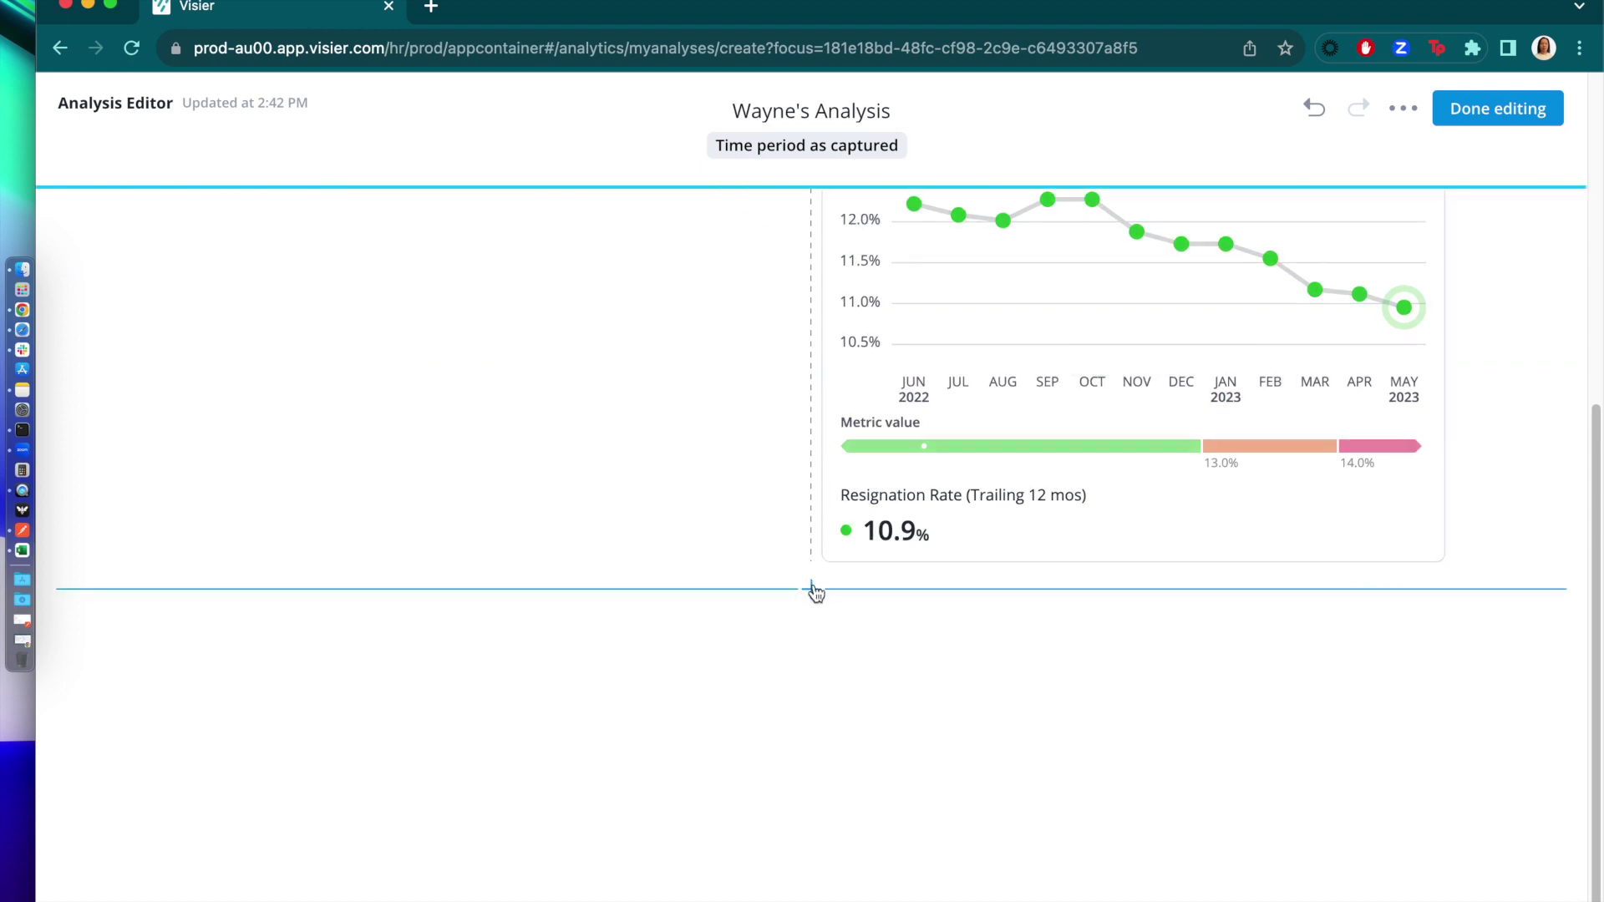
- Insert the captured Resignation Rate vs. My Visier Benchmark trend chart in a new row below the welcome text
left_click(816, 591)
left_click(792, 617)
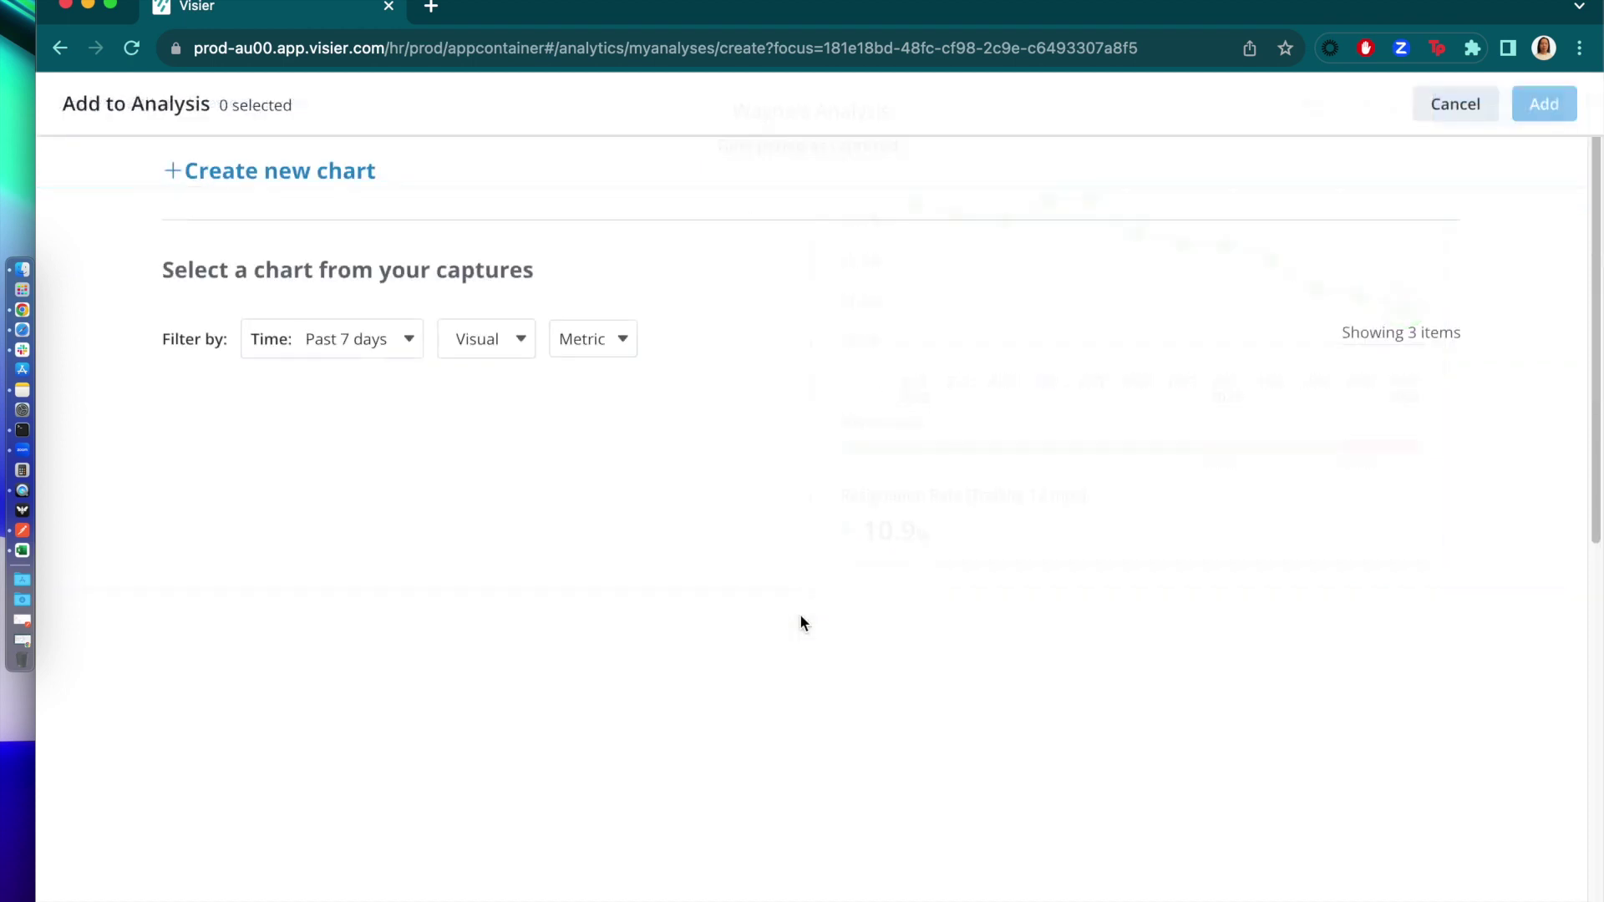
left_click(775, 478)
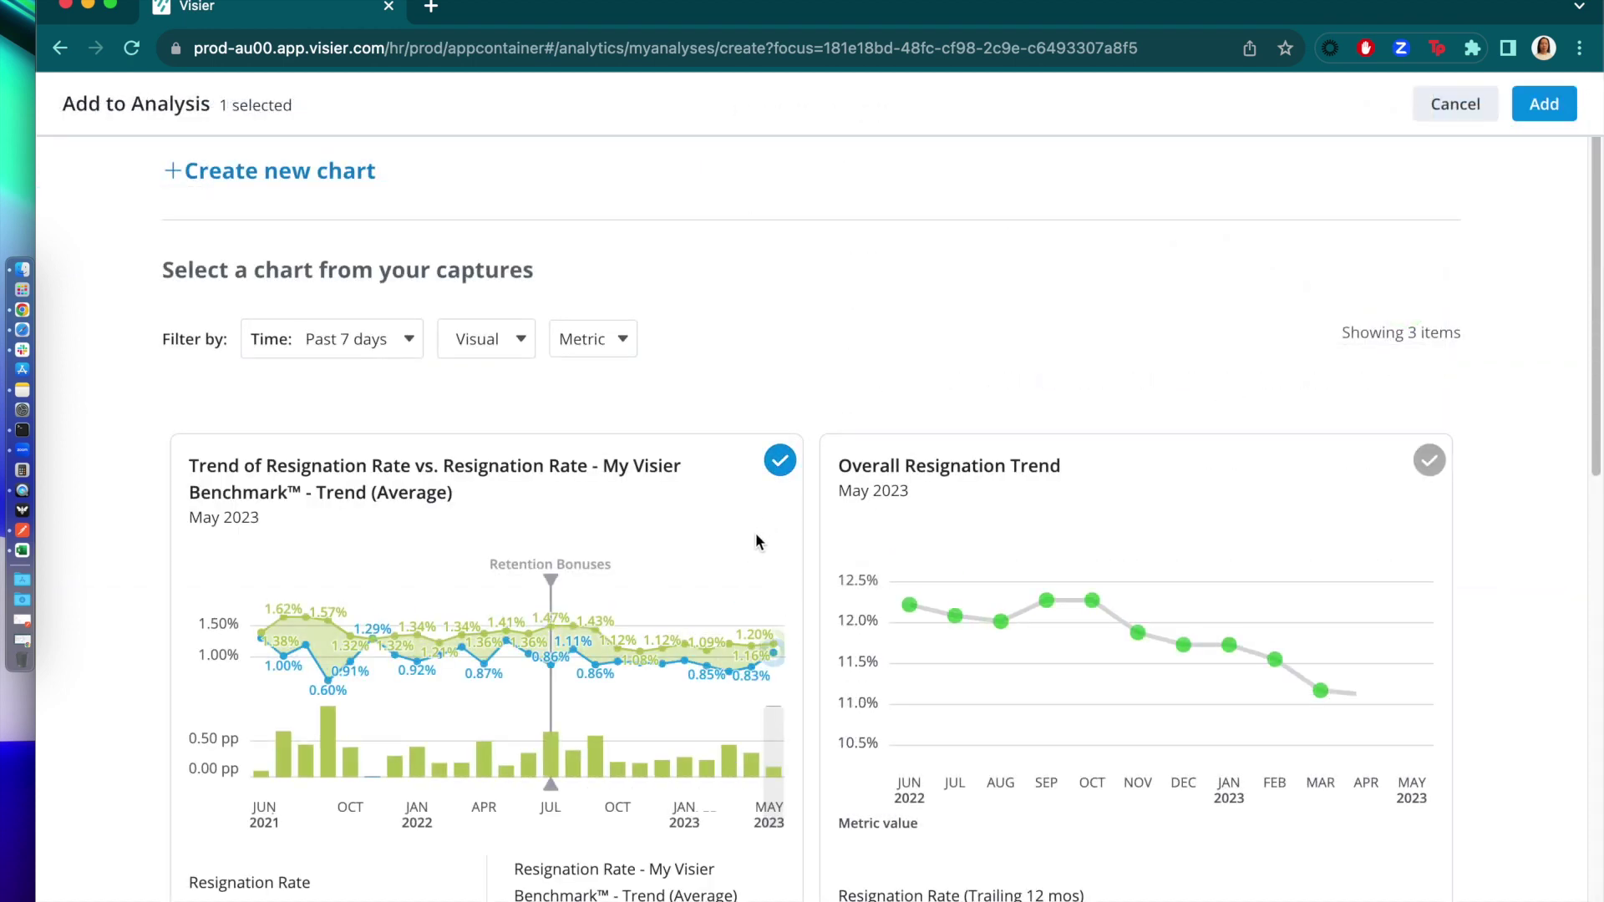
left_click(1529, 112)
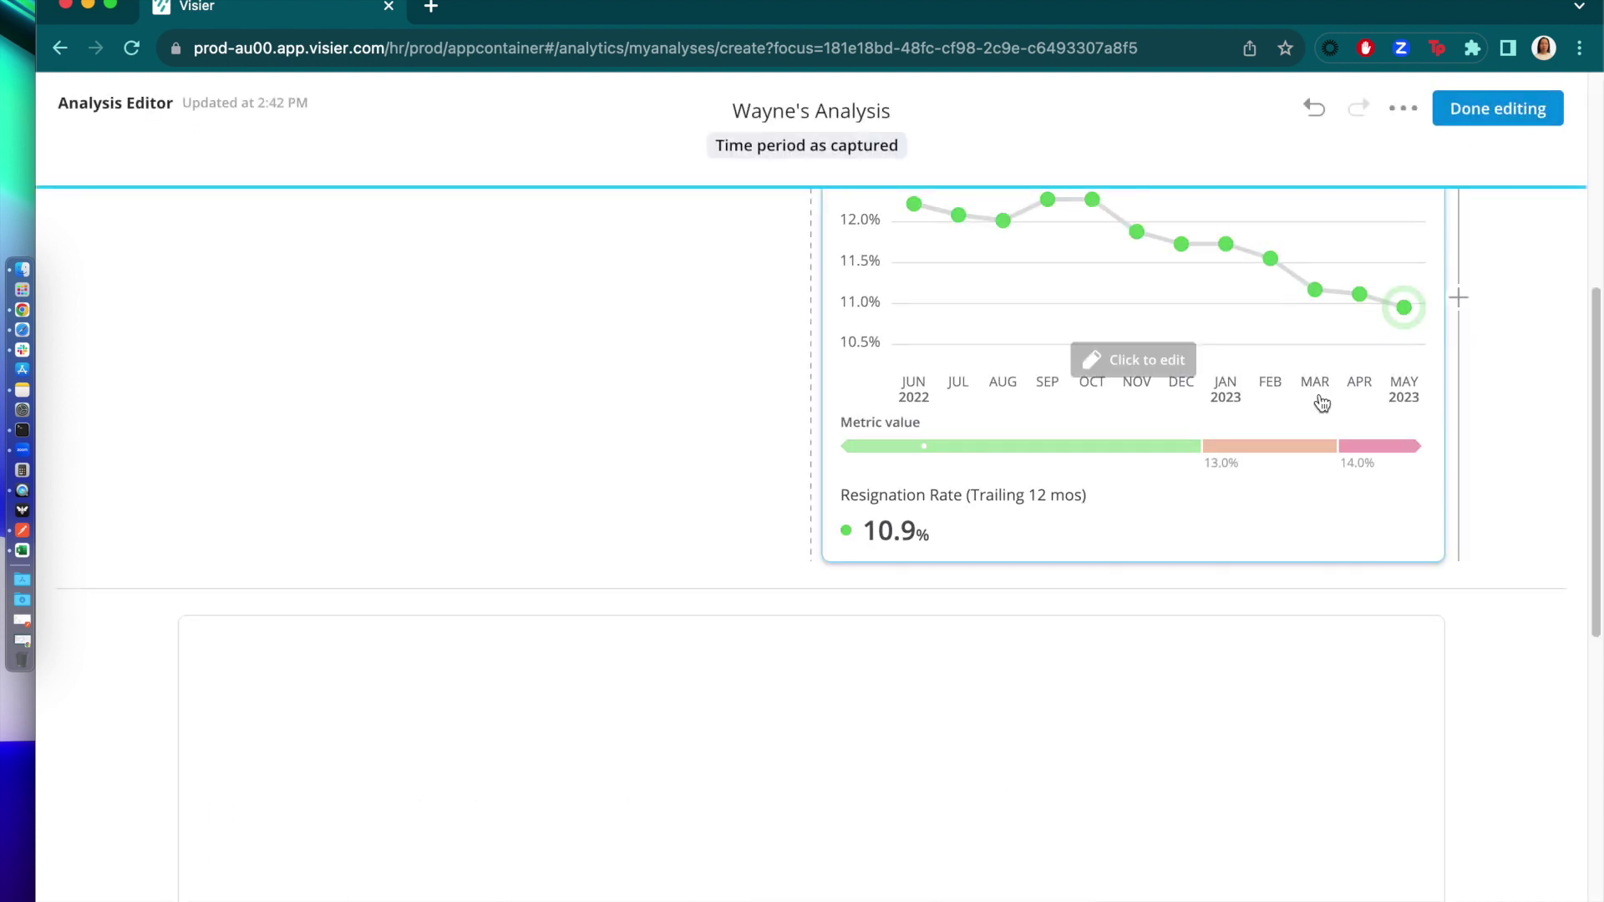
- Add a heading reading "Heading 2" below the benchmark trend chart
scroll(1303, 437, "down", 5)
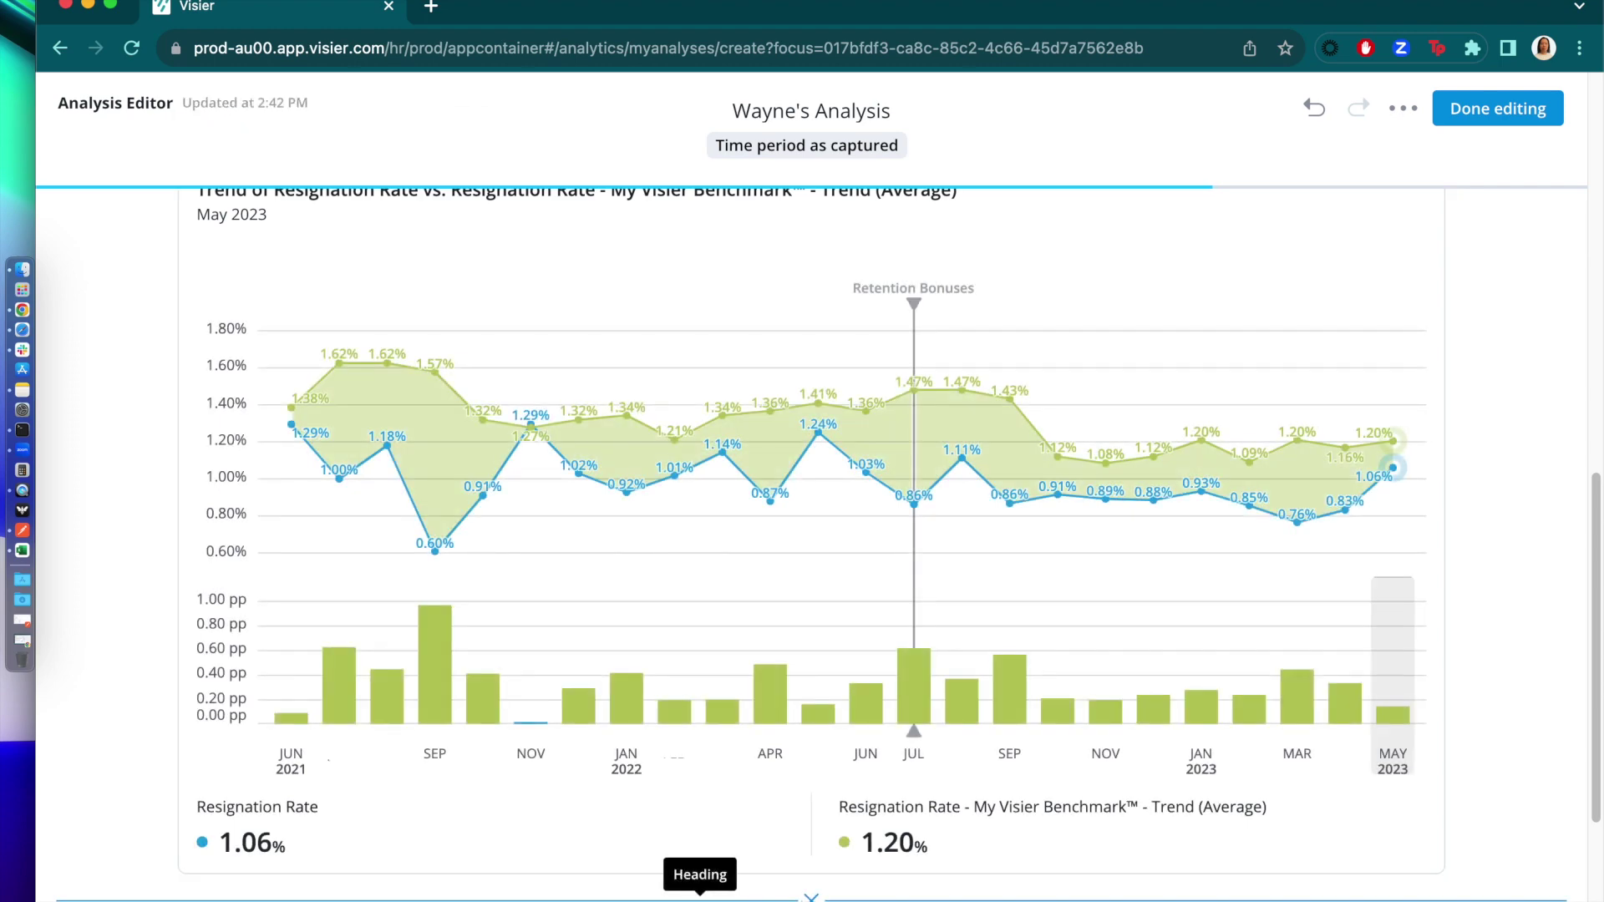
left_click(755, 894)
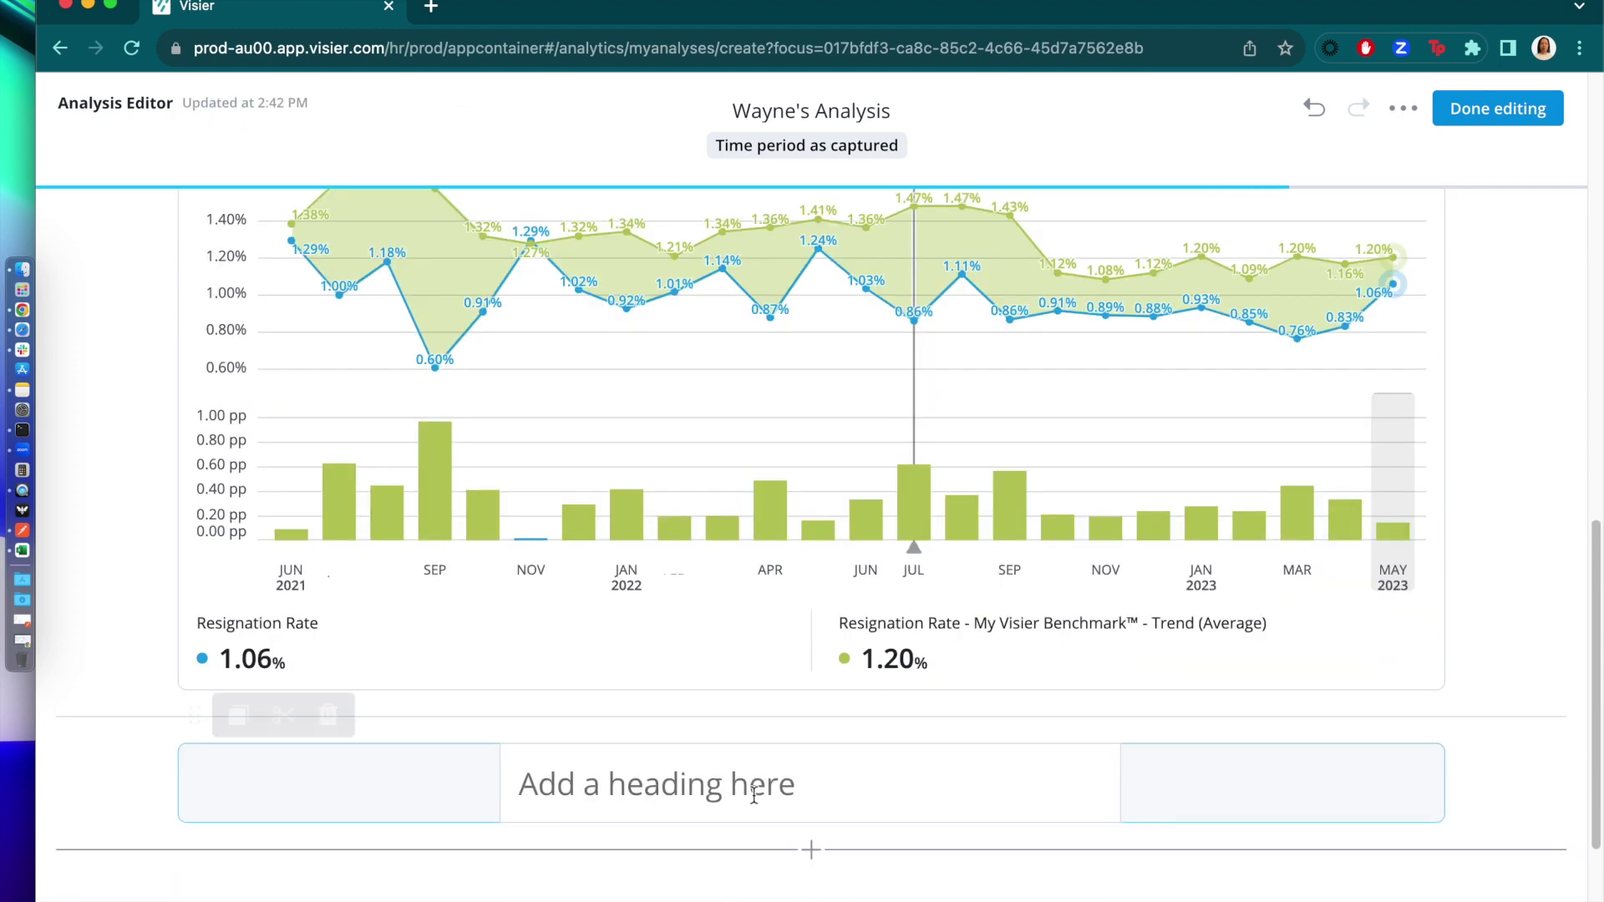
type("Heading 2")
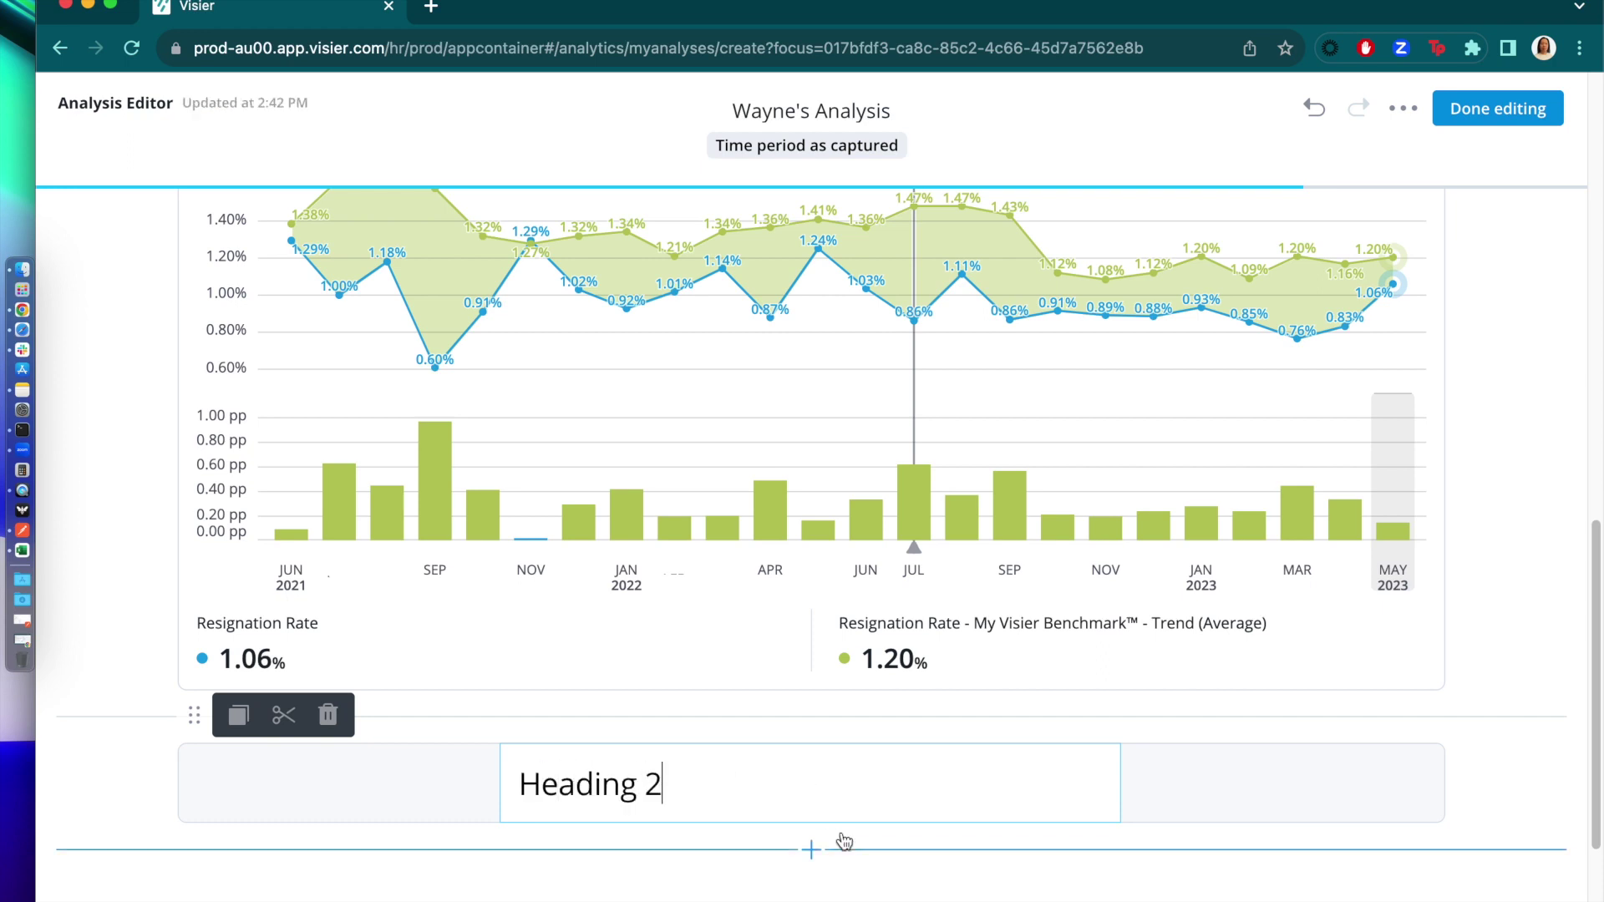
- Start a new chart below Heading 2 and change its visual to Movement Summary
left_click(792, 879)
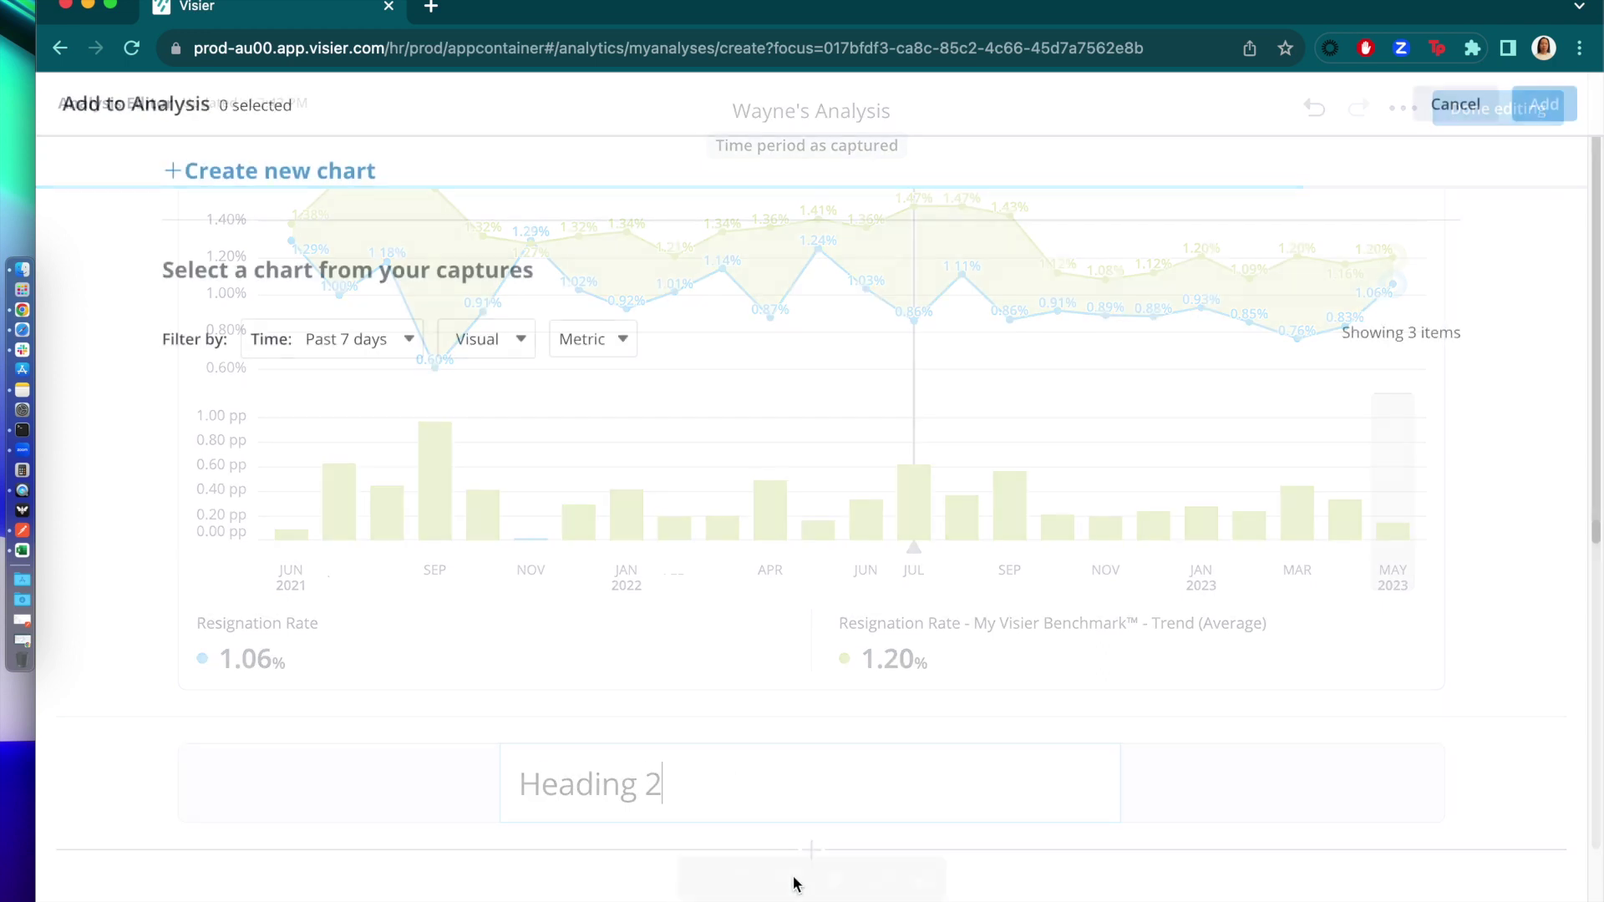
left_click(251, 167)
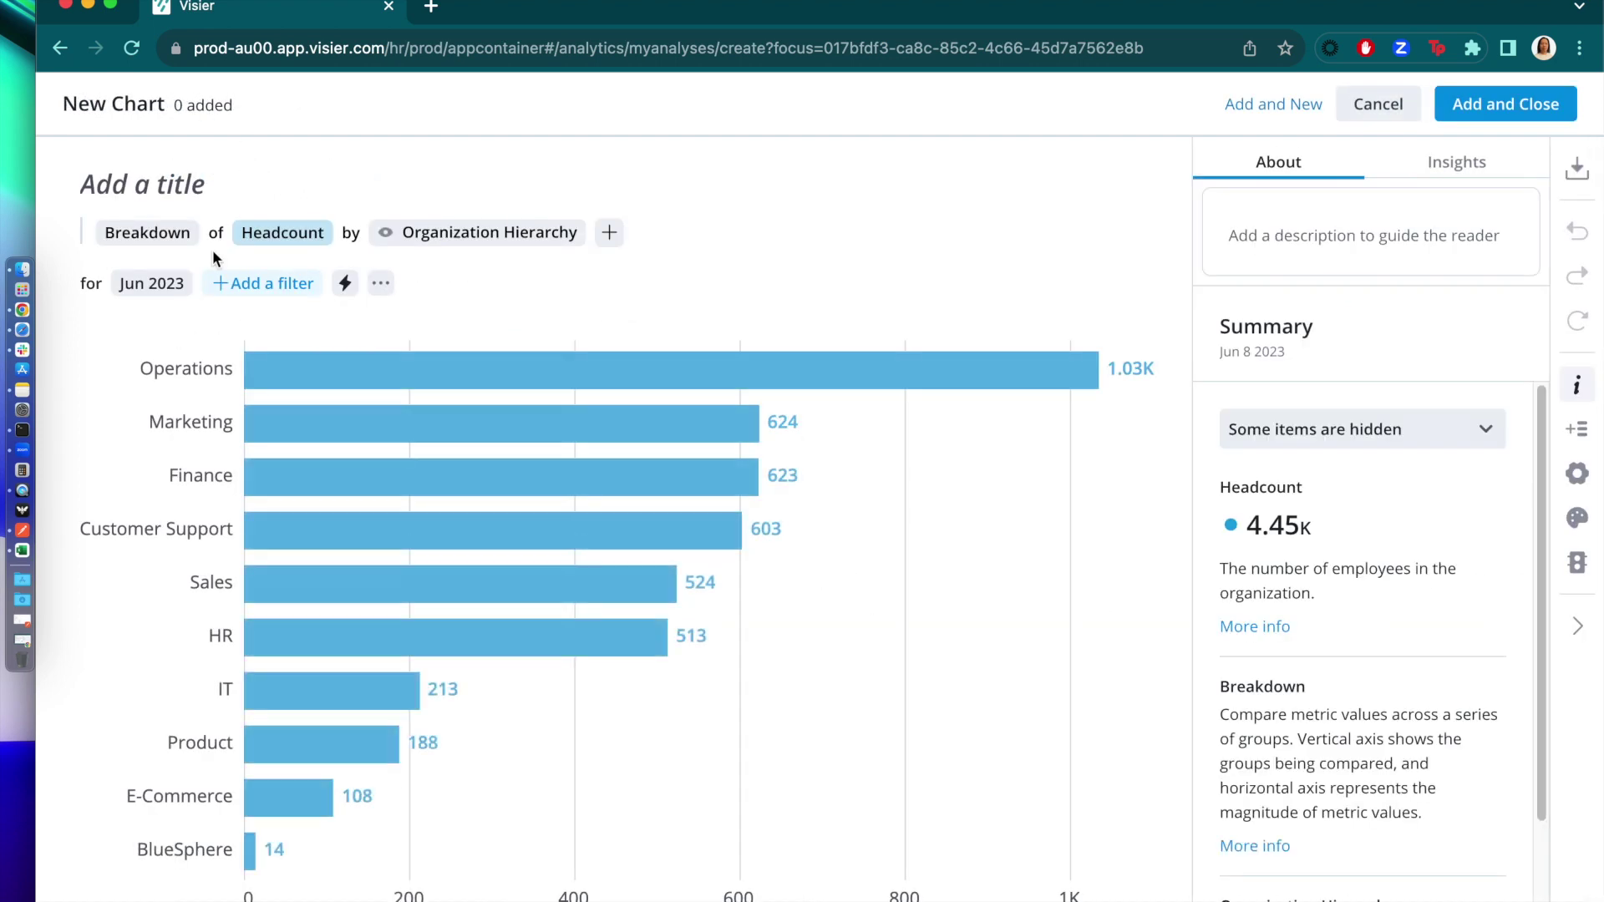
left_click(156, 236)
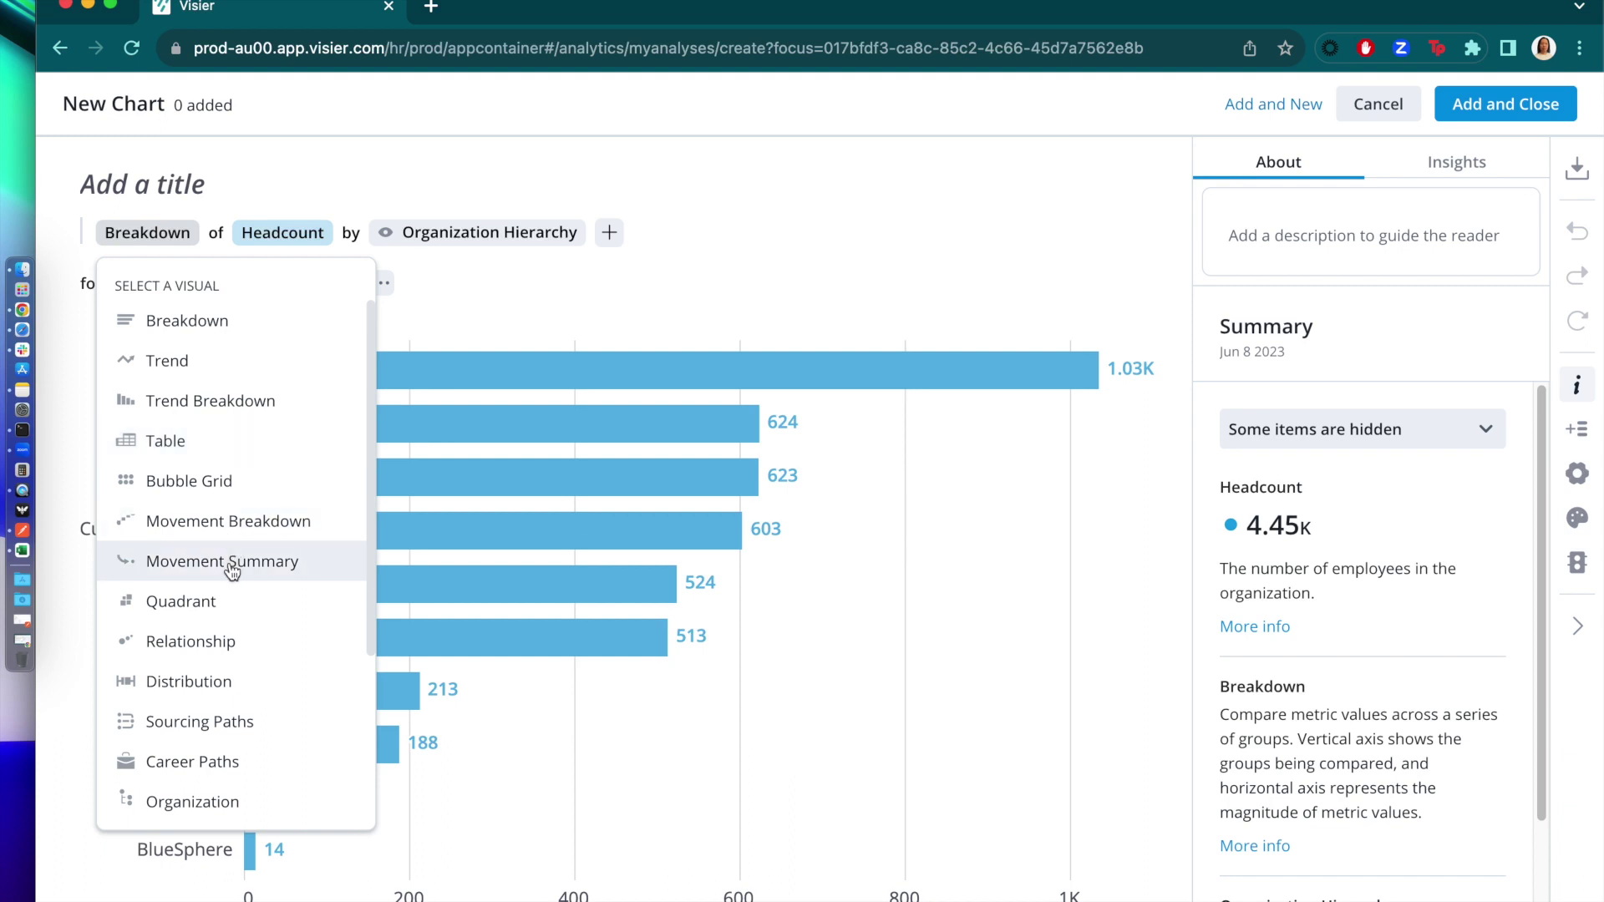
scroll(232, 572, "down", 3)
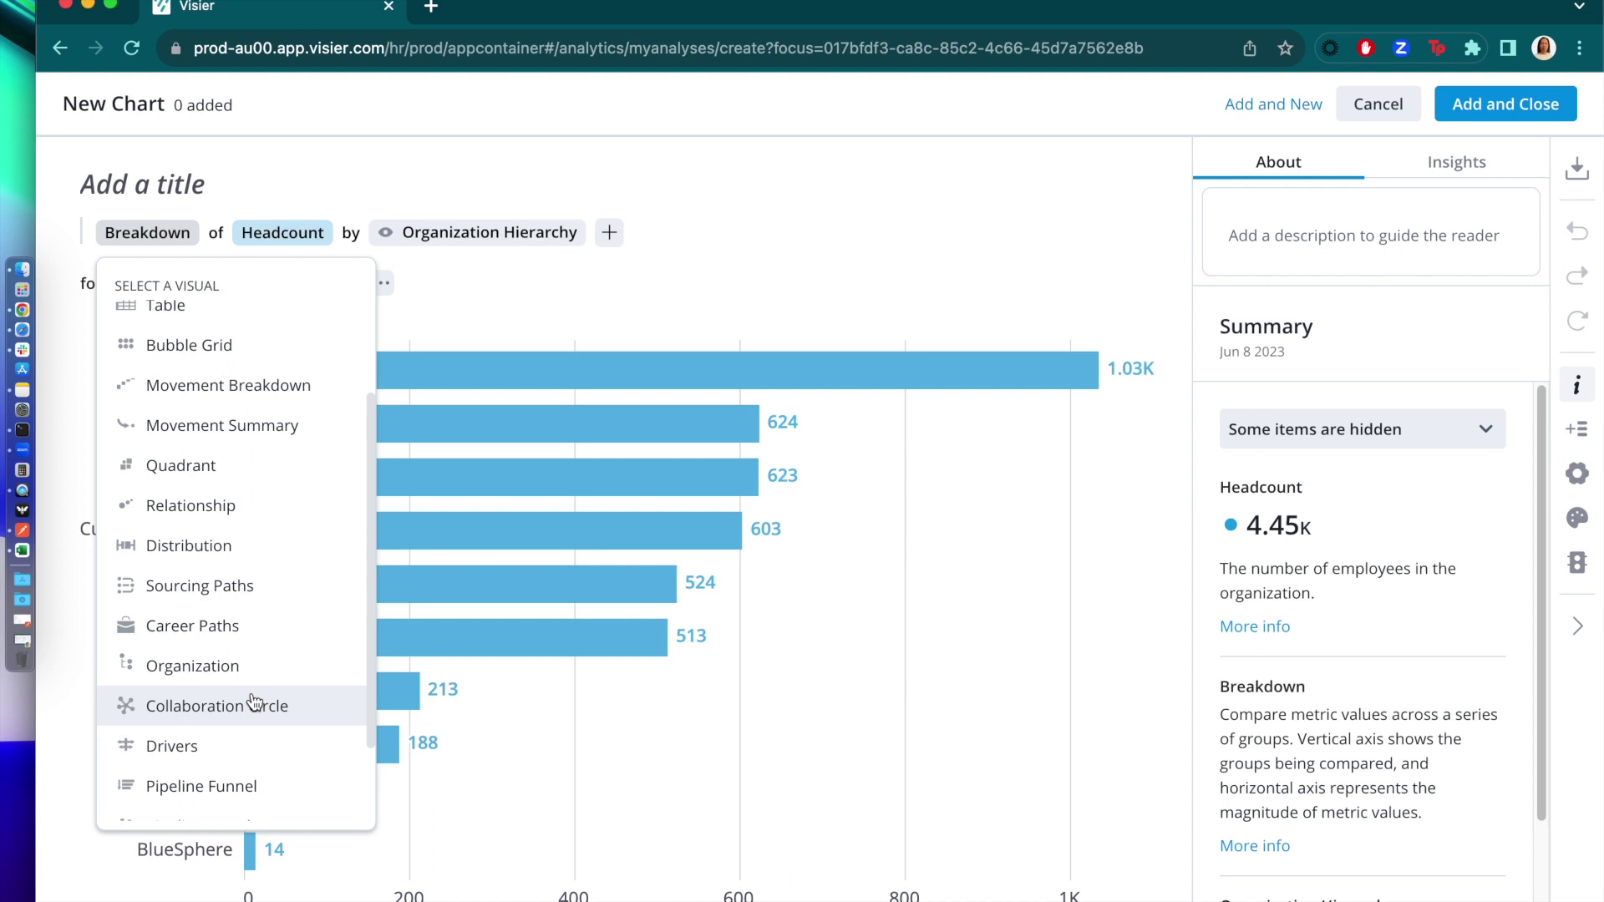
left_click(242, 433)
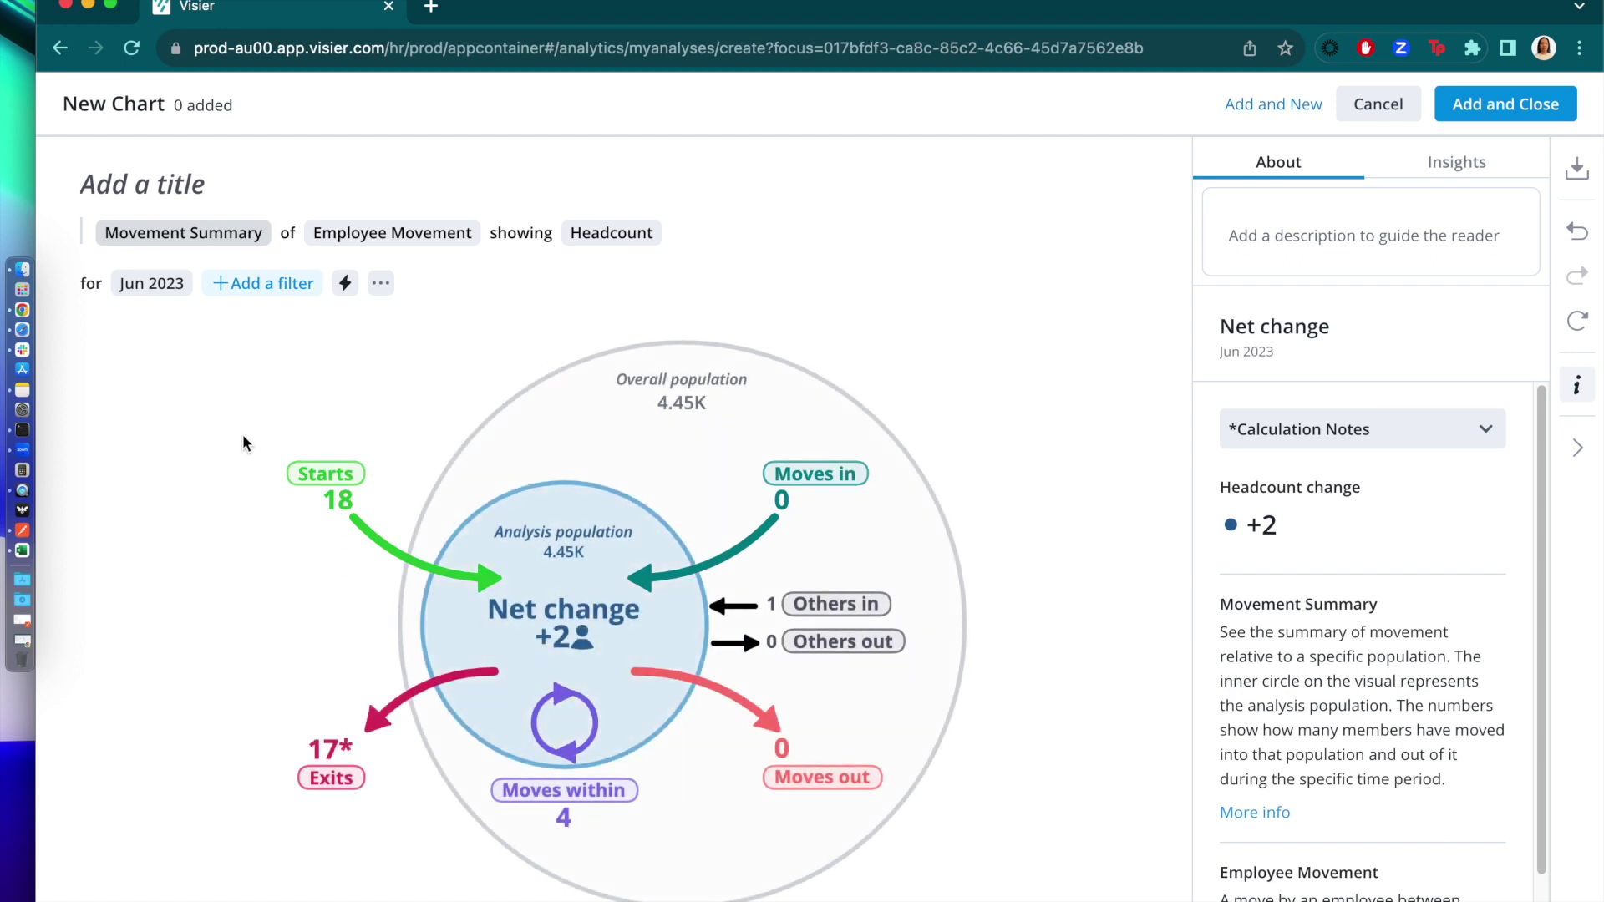
- Filter the Movement Summary chart by Organization Hierarchy to include only Marketing
left_click(259, 288)
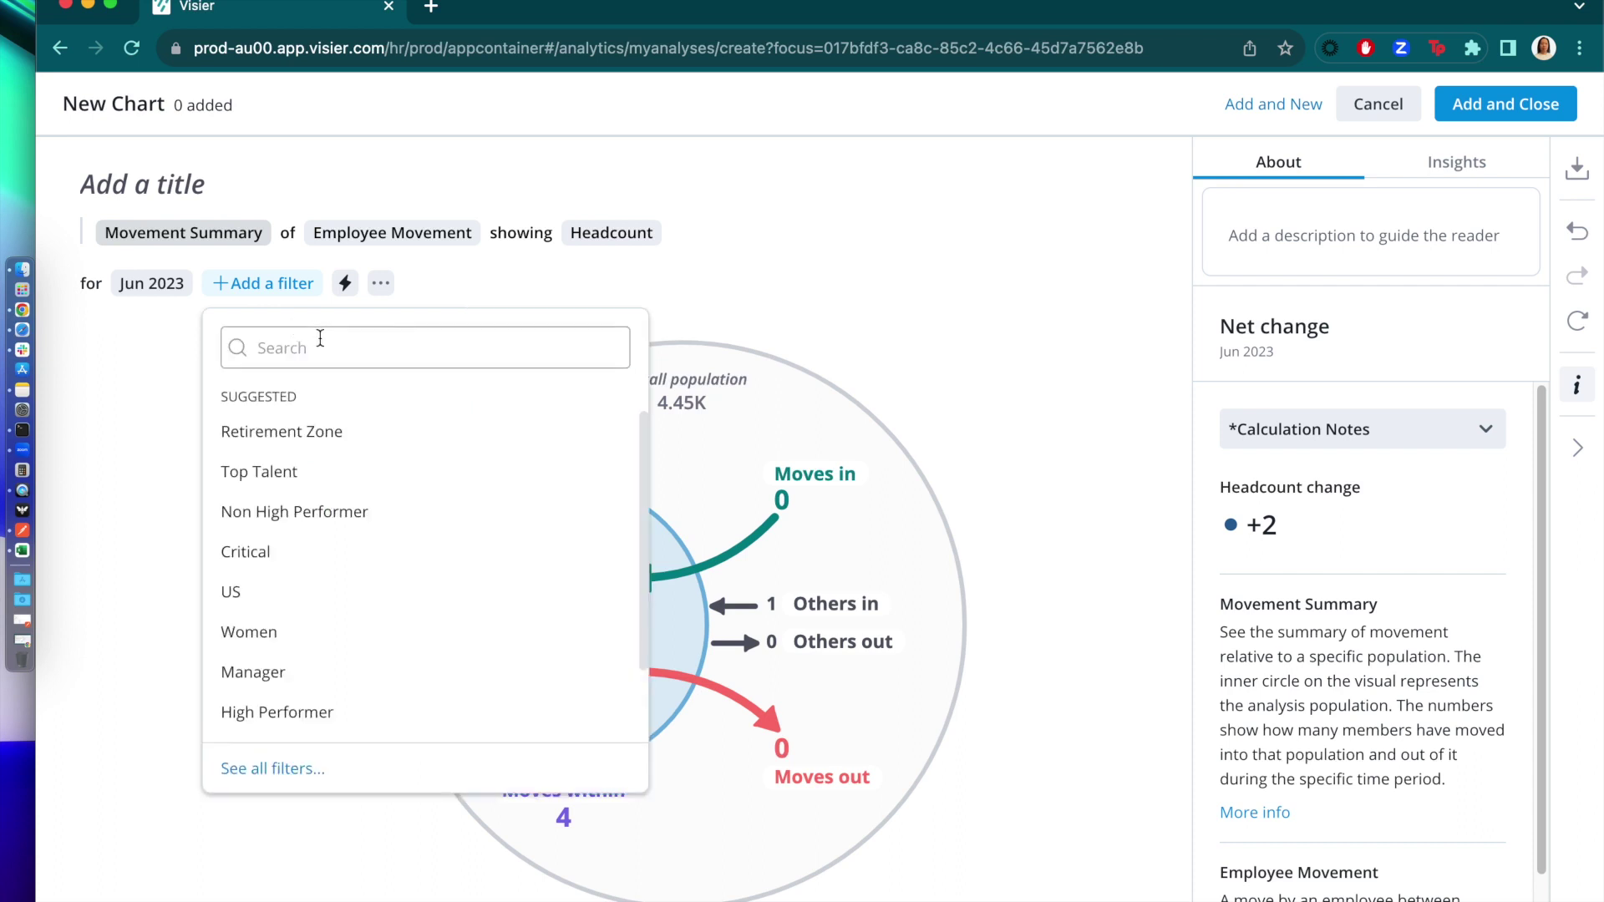
type("organization")
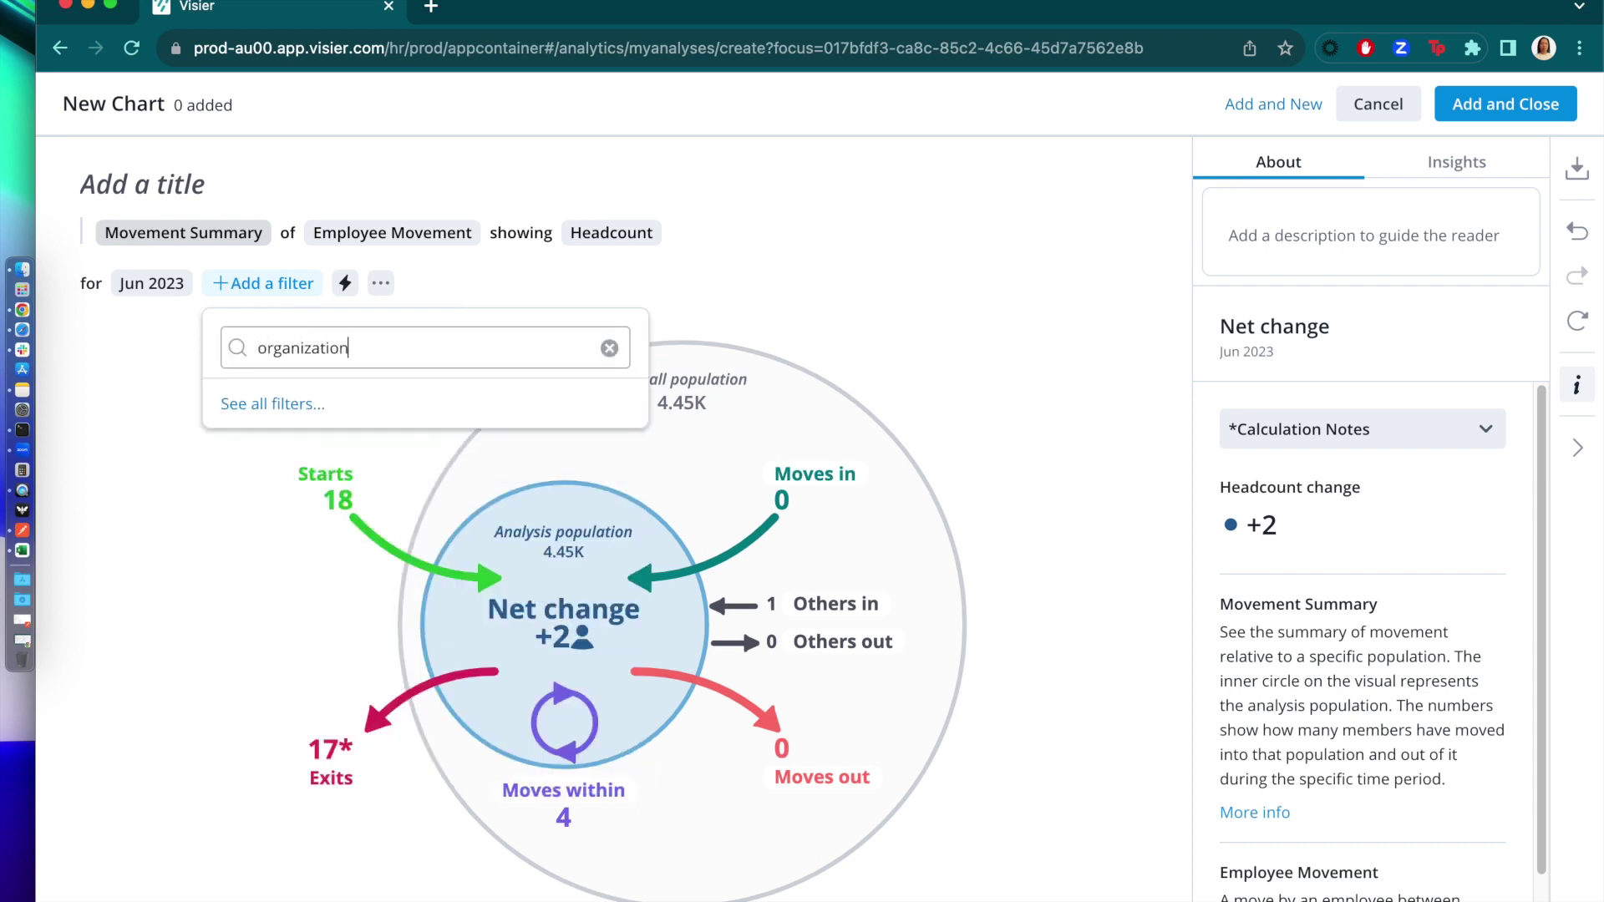
left_click(349, 412)
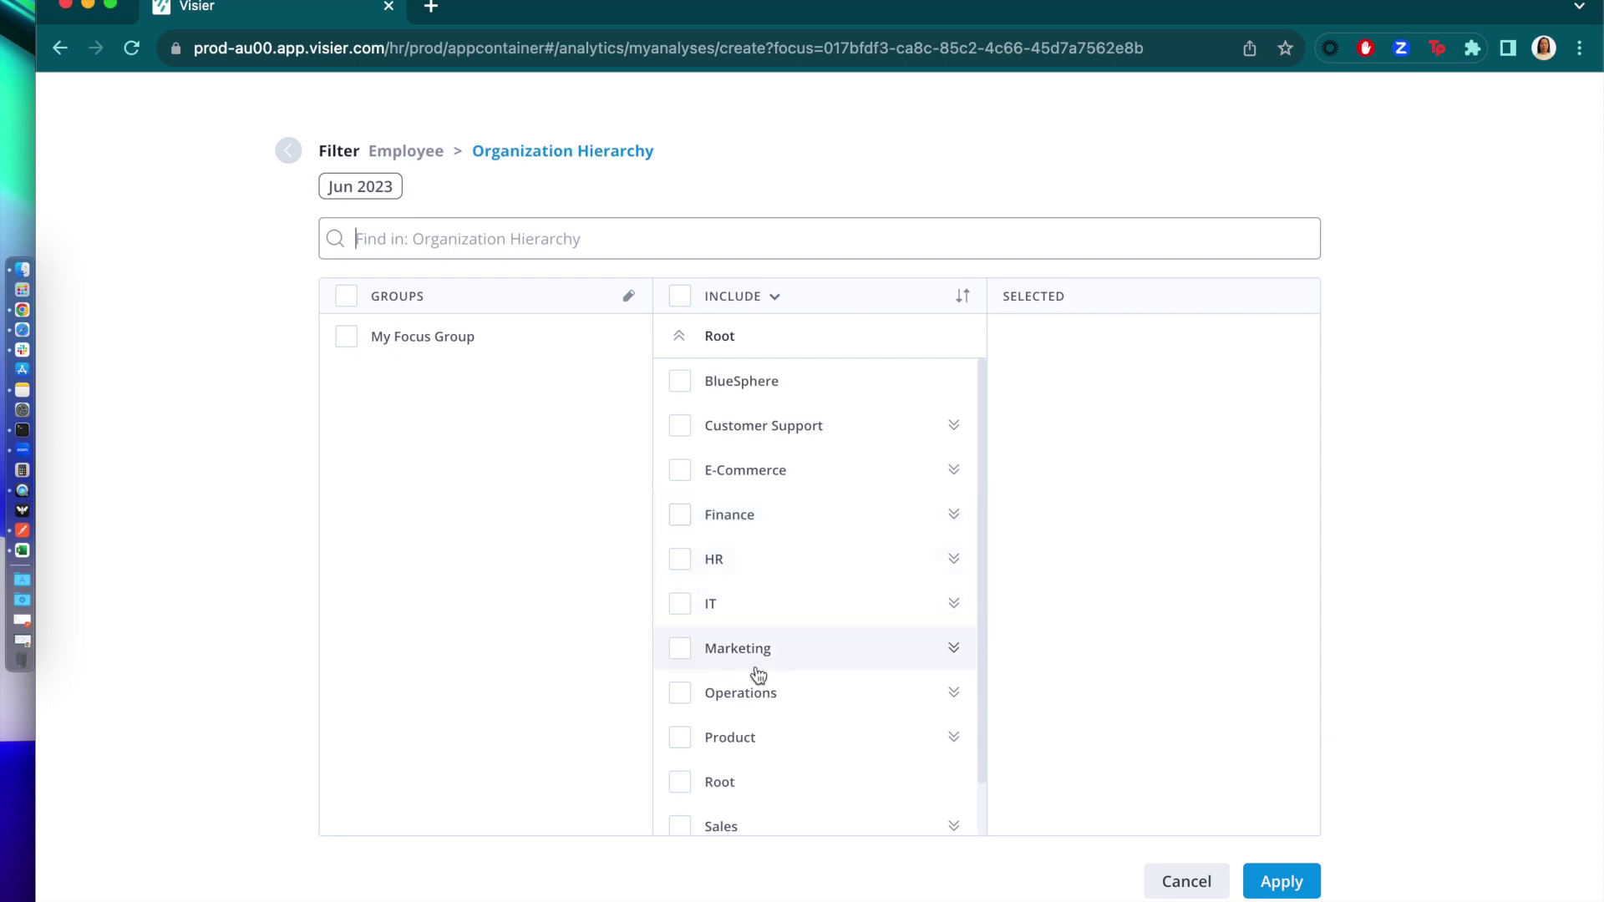
left_click(679, 650)
left_click(1282, 881)
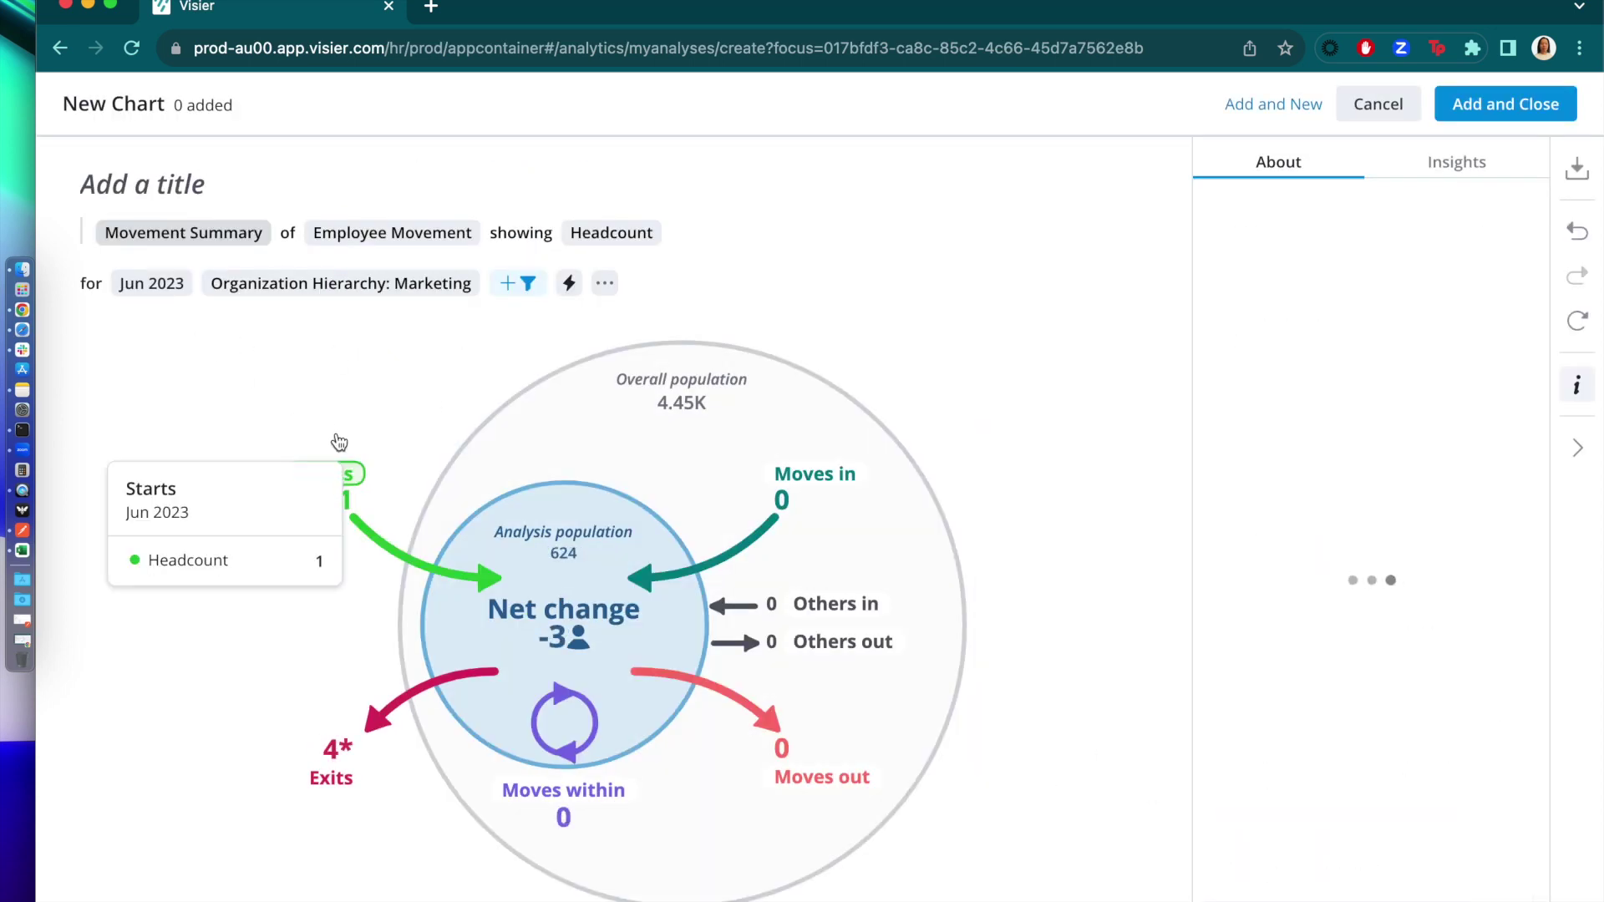
- Set the Movement Summary chart's time period to the months Jul 2022 - Jun 2023
mouse_move(582, 584)
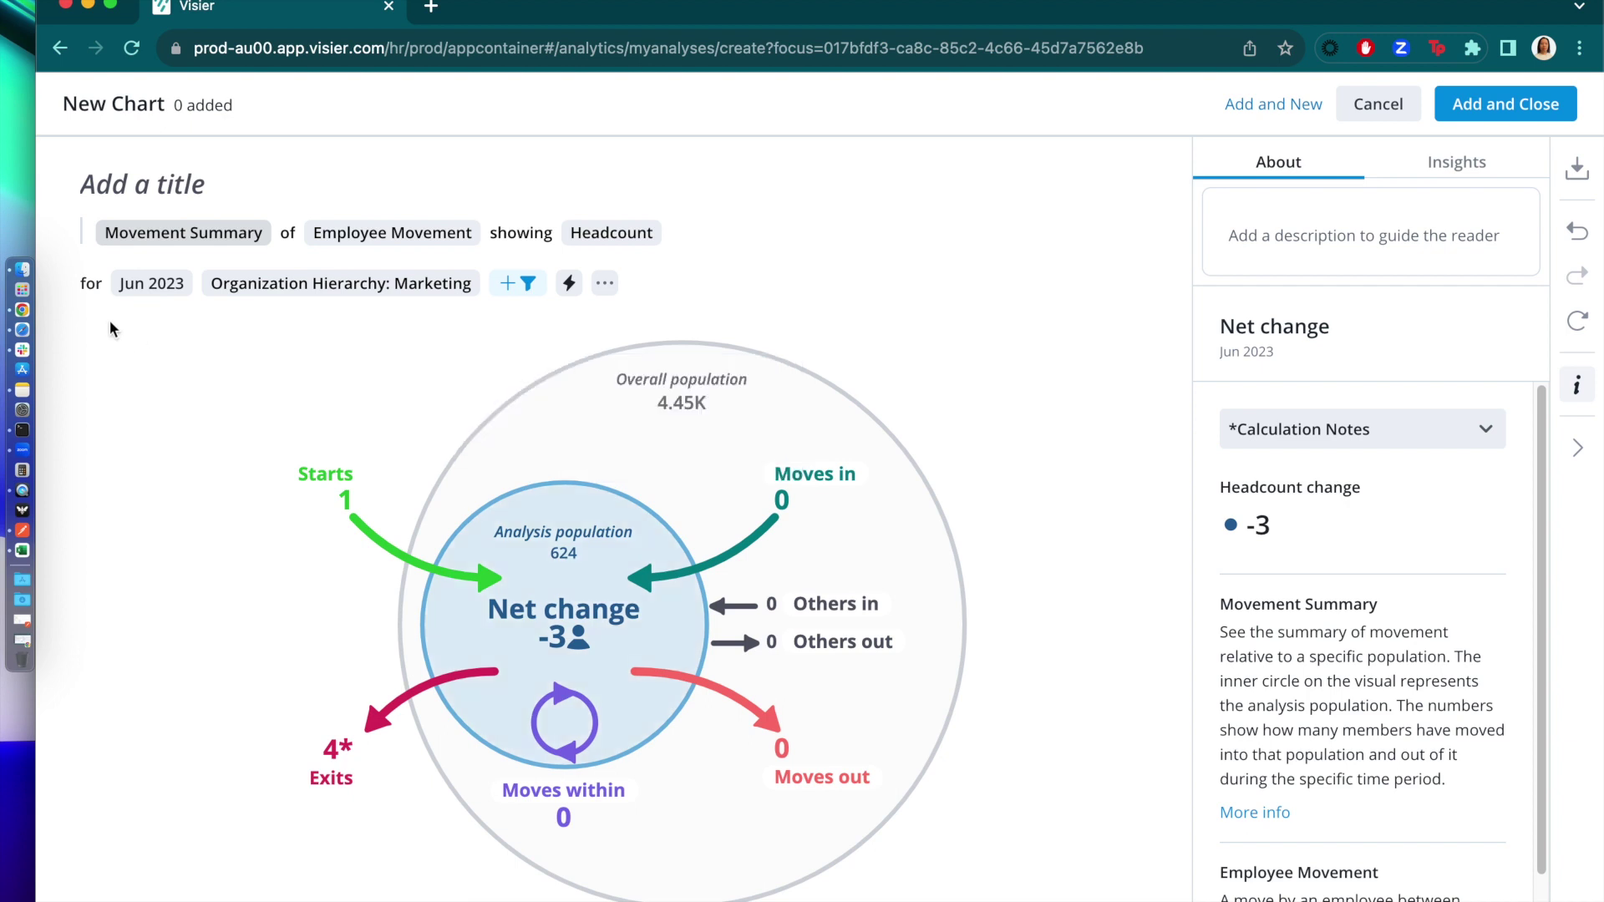
left_click(145, 292)
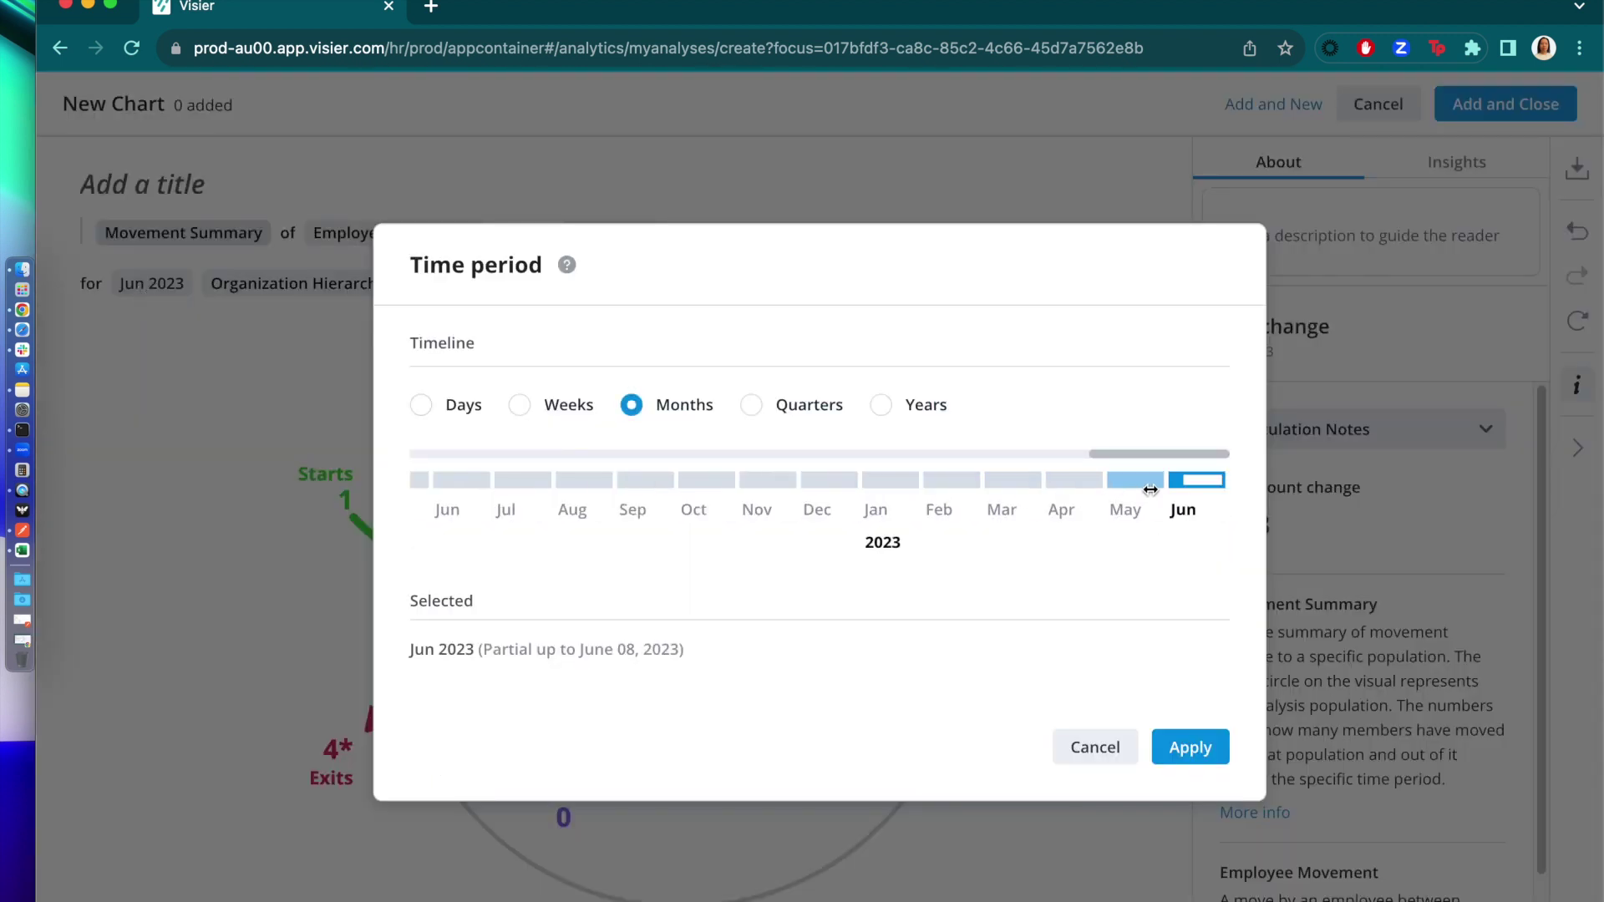
left_click_drag(1186, 481, 522, 478)
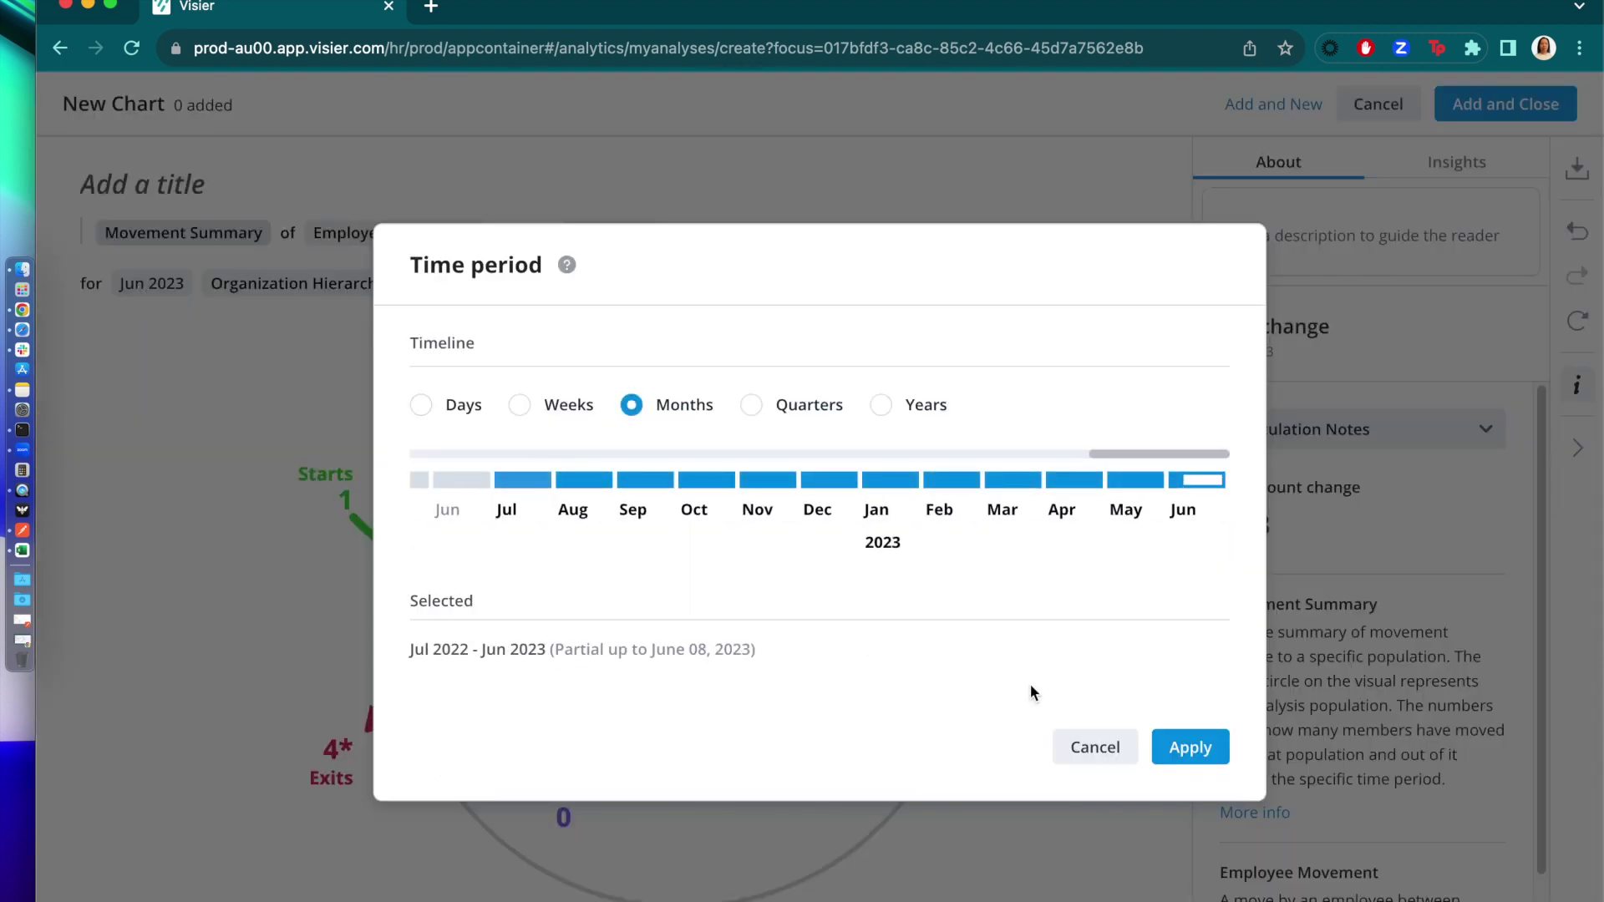
left_click(1190, 747)
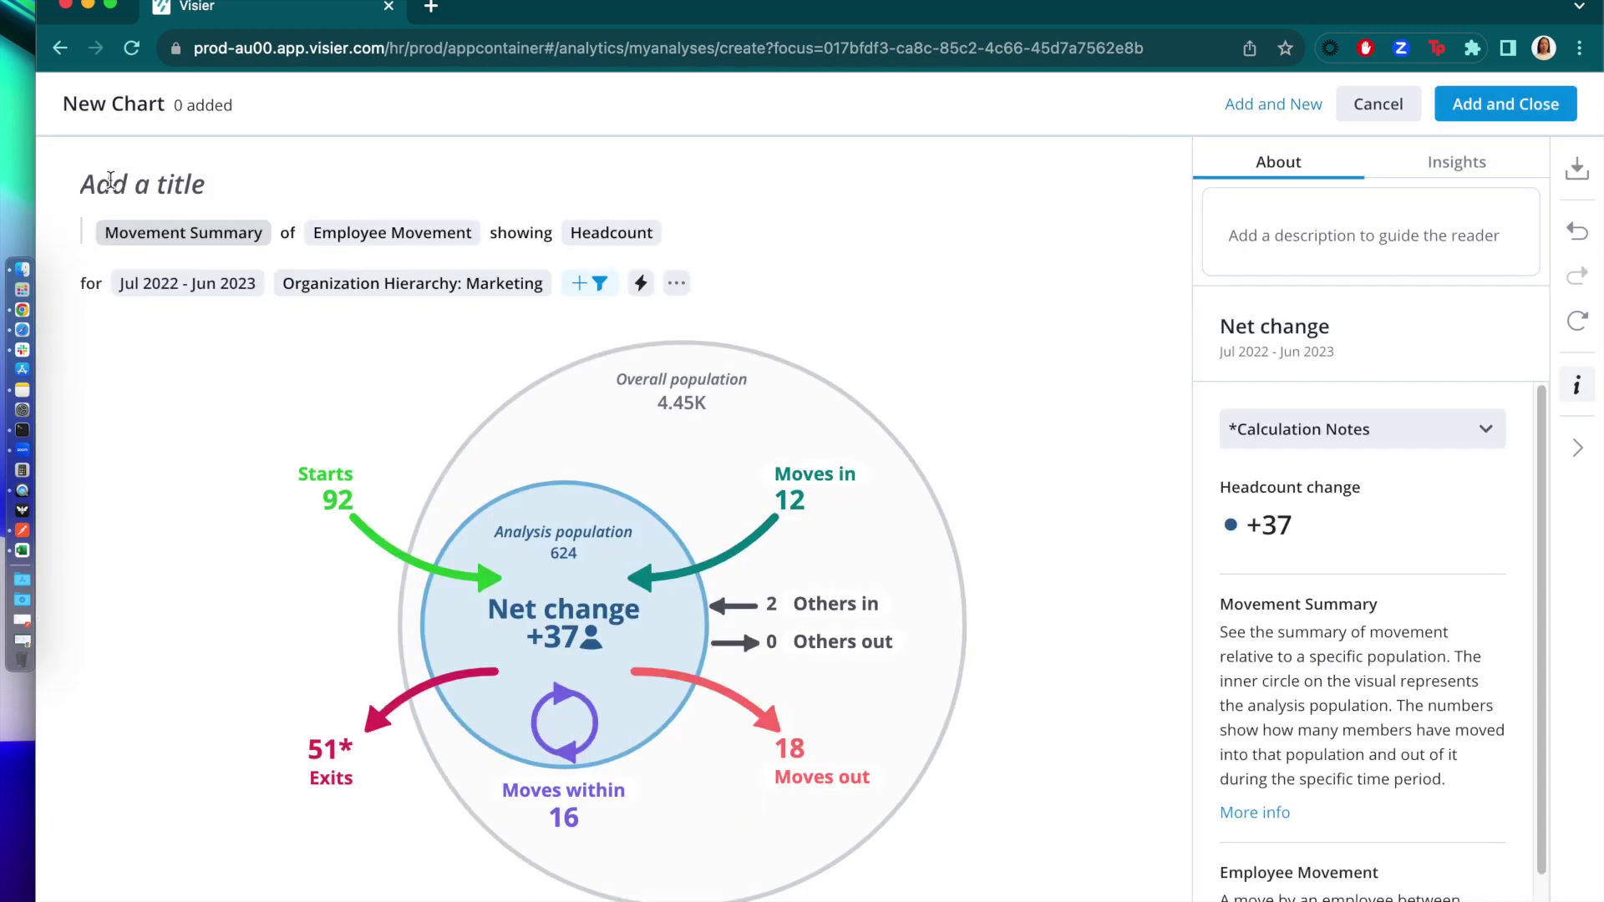
- Title the chart "Movement in Marketing, Last 12 Months" and add it to the analysis
type("Movement i")
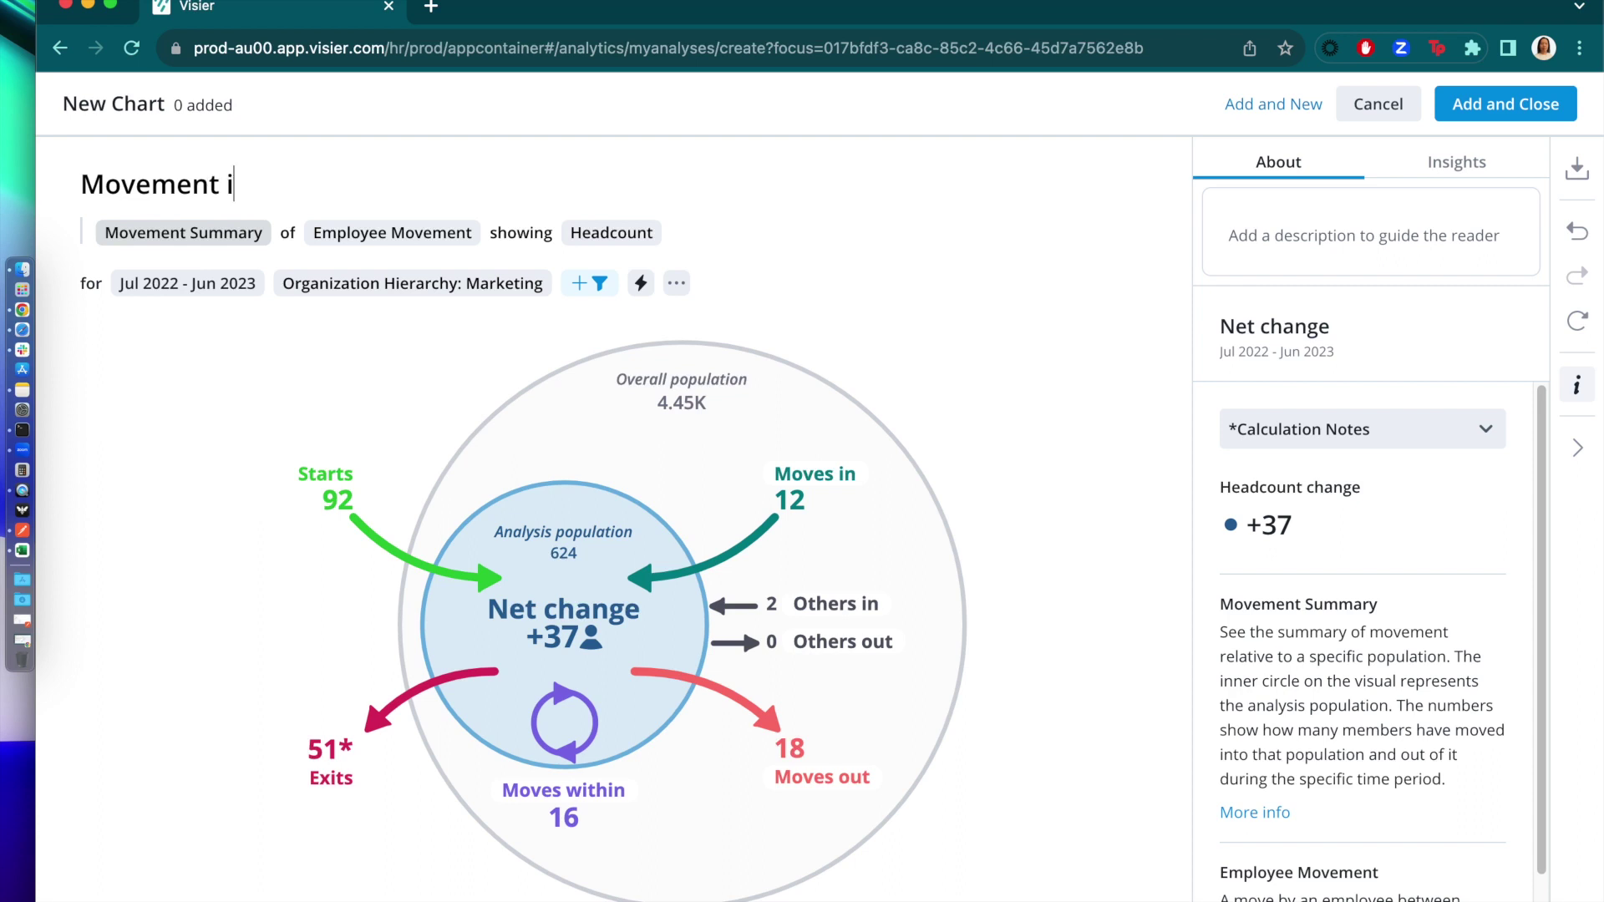
type("n Mareketing")
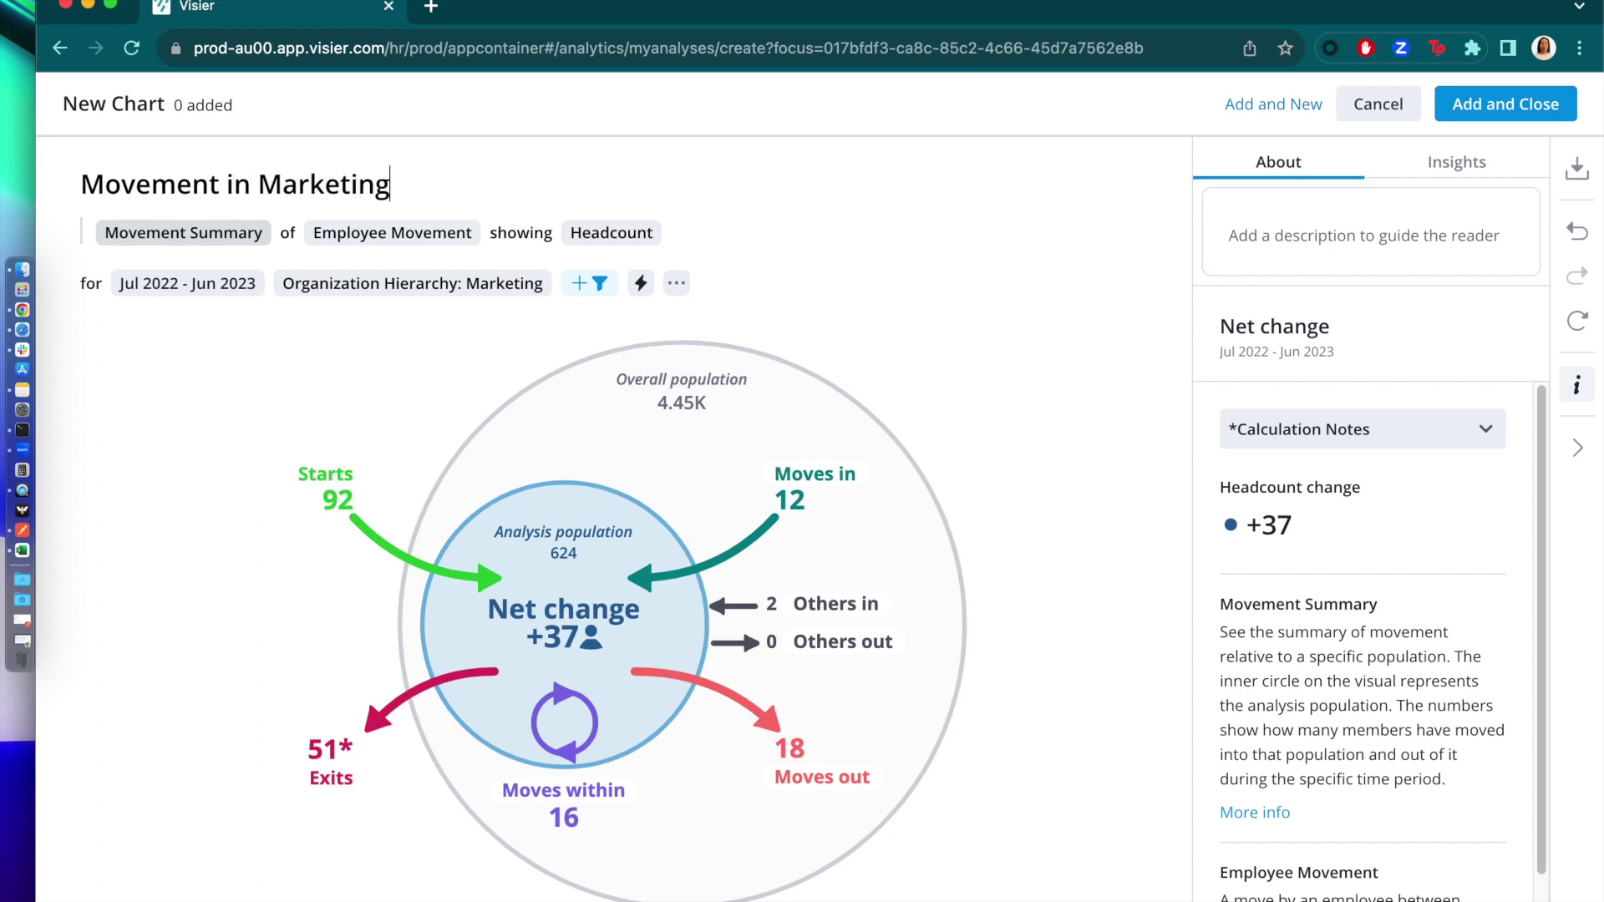
type(", Last 12 Months")
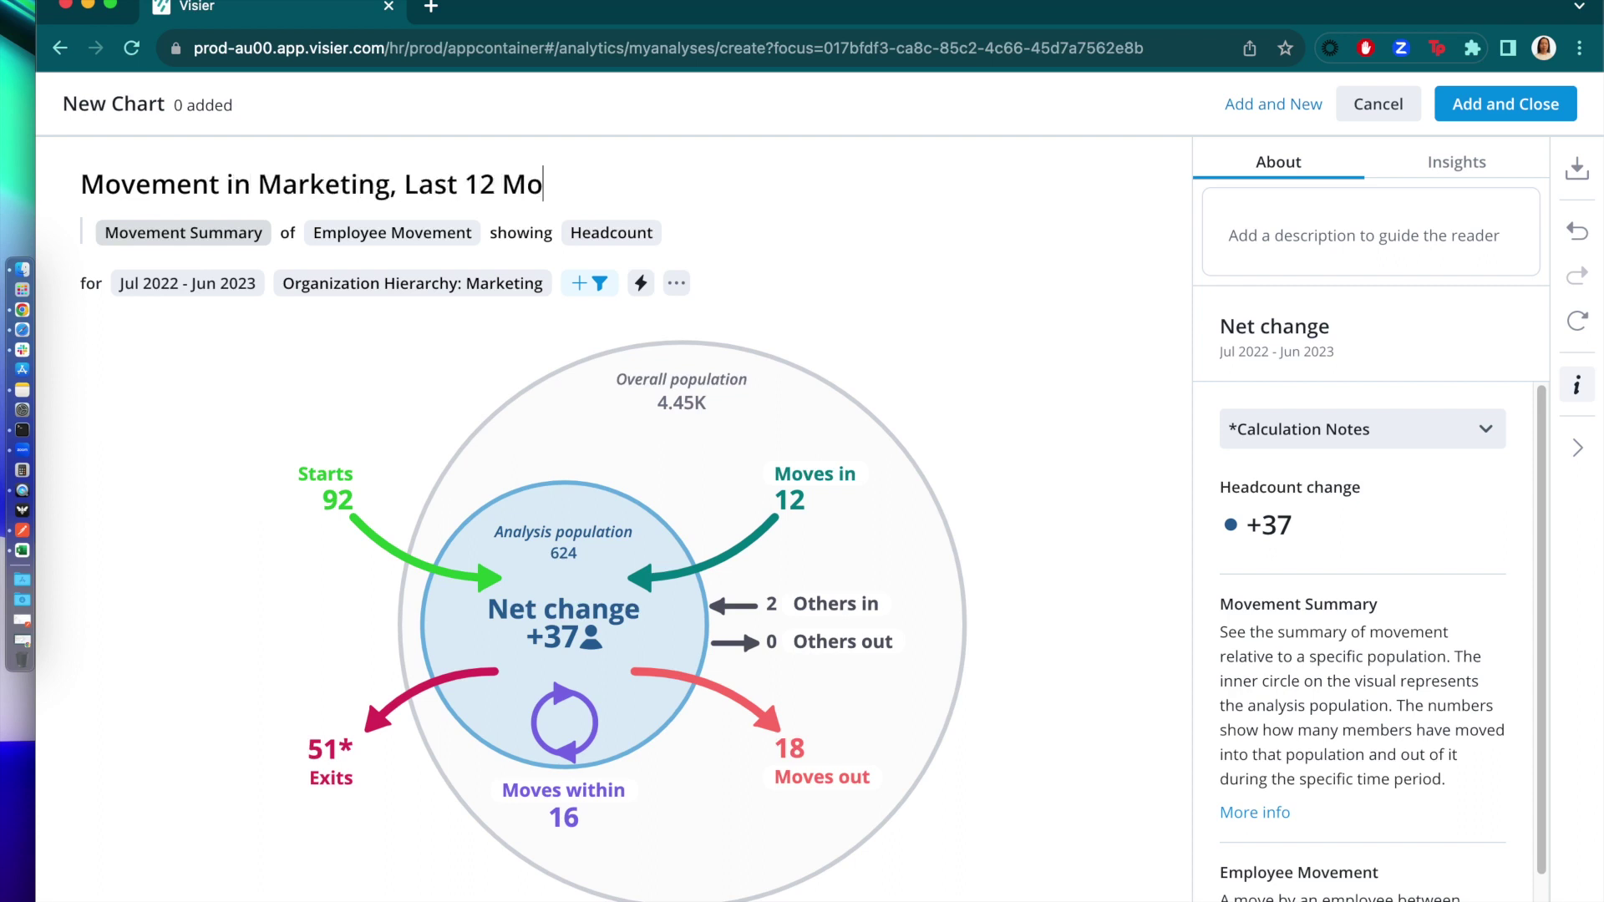
left_click(1512, 107)
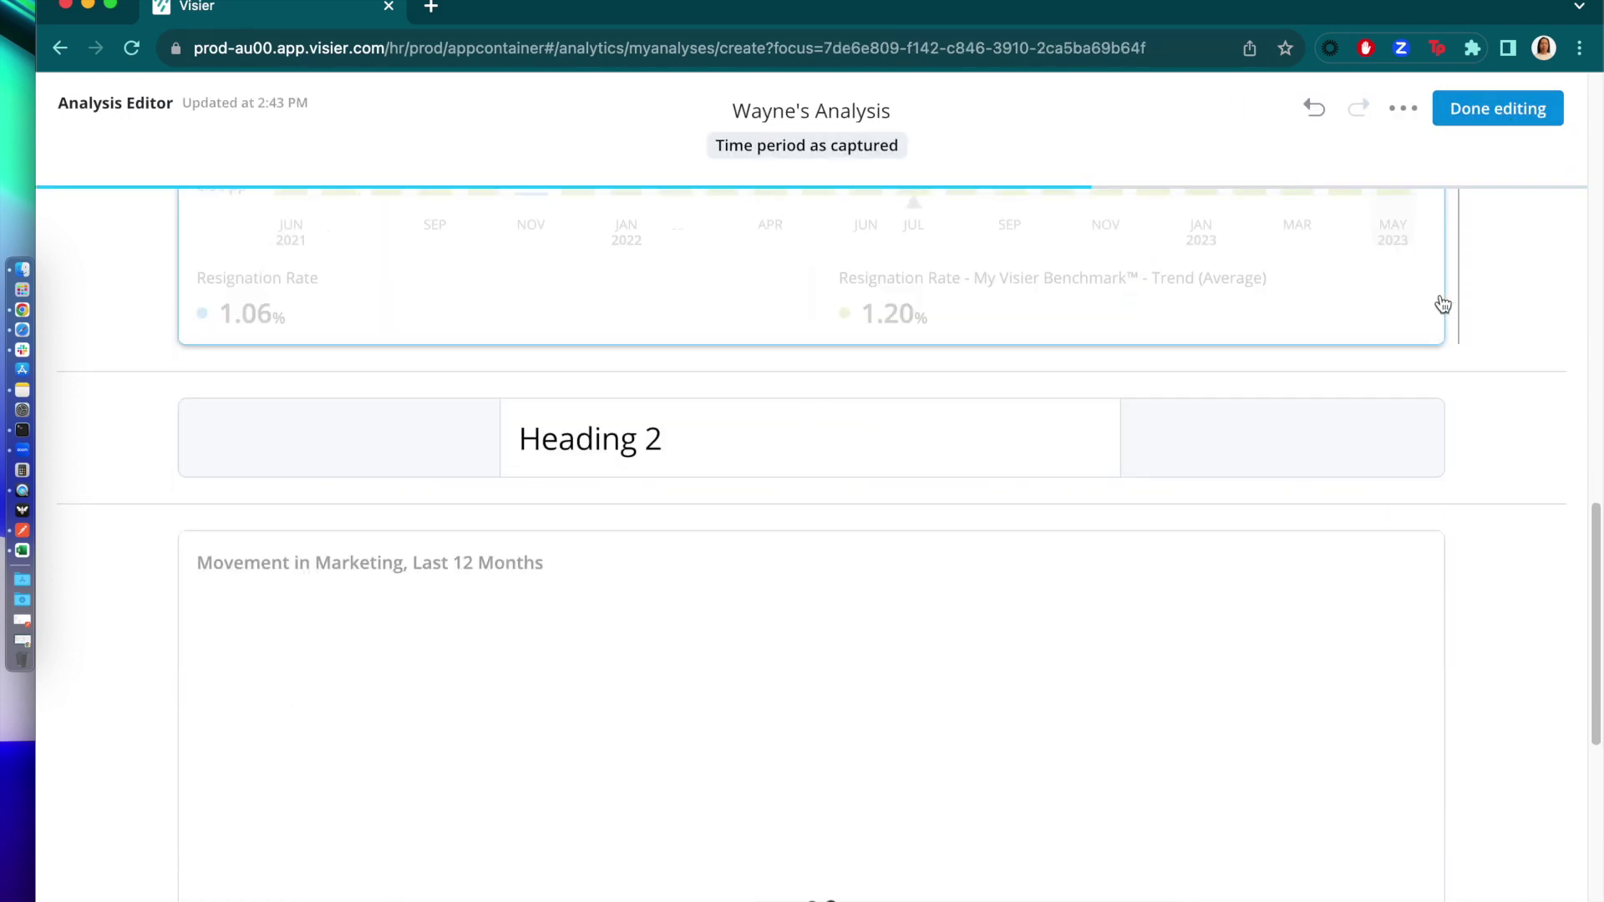